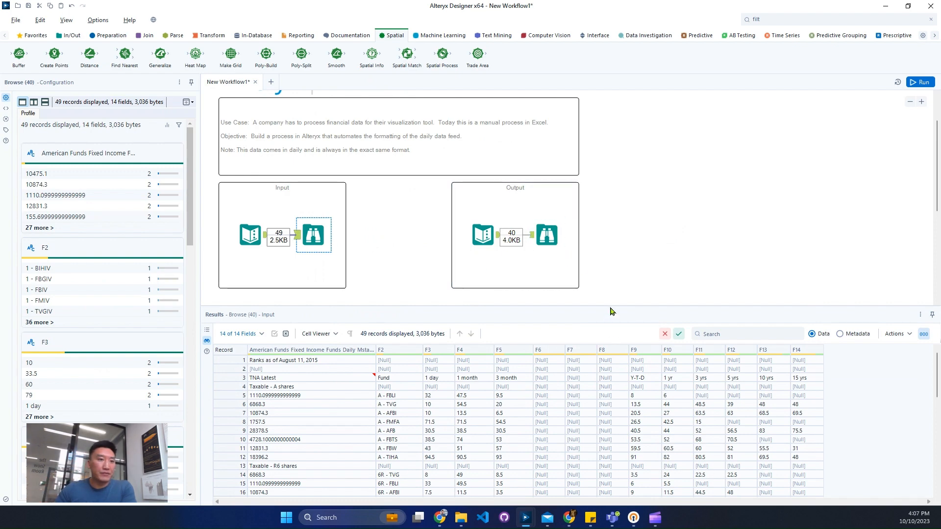
Enlarge the results area and examine the input's date row, blank row and column-heading row in records 1 to 3
{"action": "left_click_drag", "start_coordinate": [610, 306], "coordinate": [611, 261]}
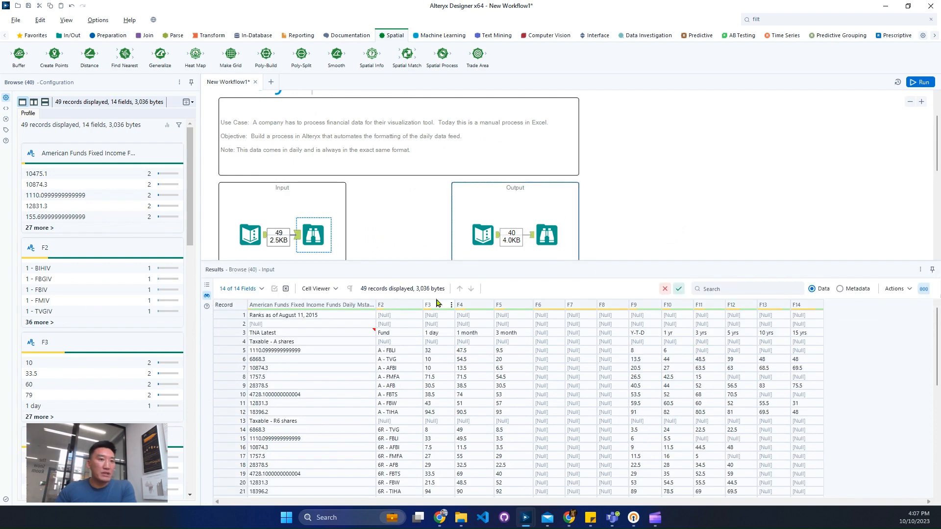
{"action": "left_click", "coordinate": [287, 316]}
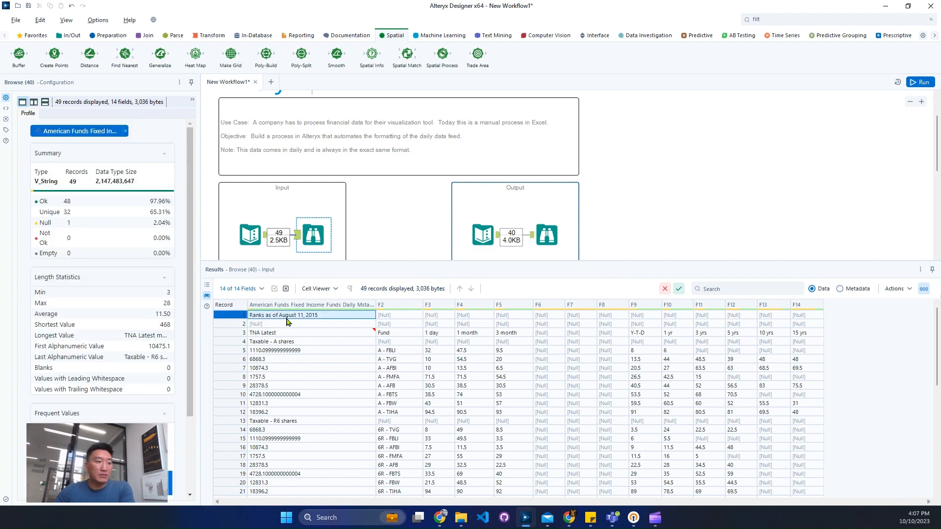
{"action": "left_click", "coordinate": [223, 325]}
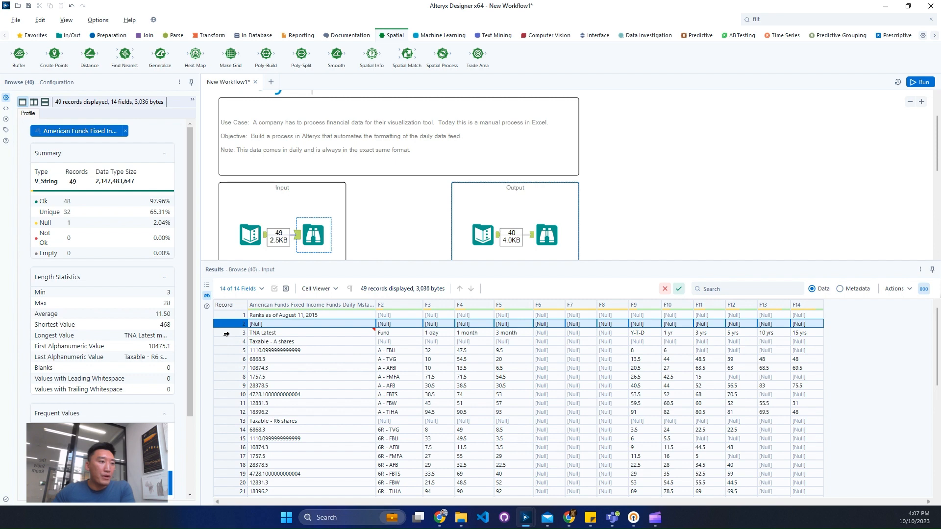
{"action": "mouse_move", "coordinate": [227, 334]}
{"action": "left_mouse_down"}
{"action": "mouse_move", "coordinate": [228, 345]}
{"action": "mouse_move", "coordinate": [236, 338]}
{"action": "left_mouse_up"}
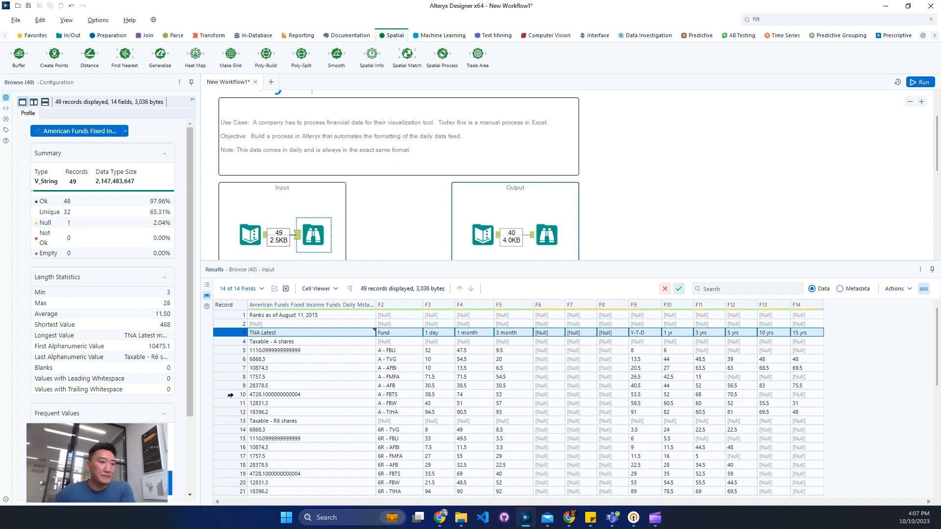
Examine how the input records are grouped in blocks under share-class headings such as Taxable - A shares and Taxable - R6 shares
{"action": "left_click_drag", "start_coordinate": [238, 342], "coordinate": [234, 412]}
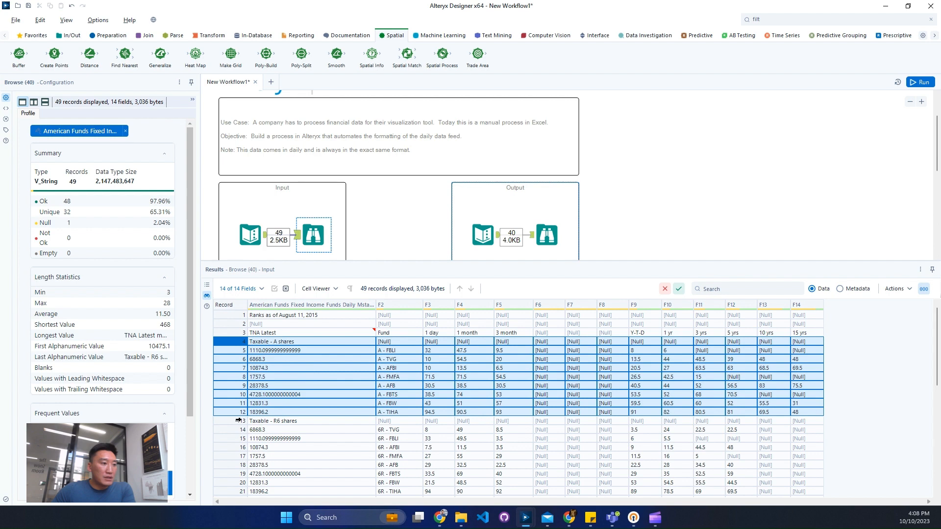
{"action": "scroll", "coordinate": [351, 412], "scroll_direction": "down", "scroll_amount": 2}
{"action": "scroll", "coordinate": [328, 408], "scroll_direction": "up", "scroll_amount": 2}
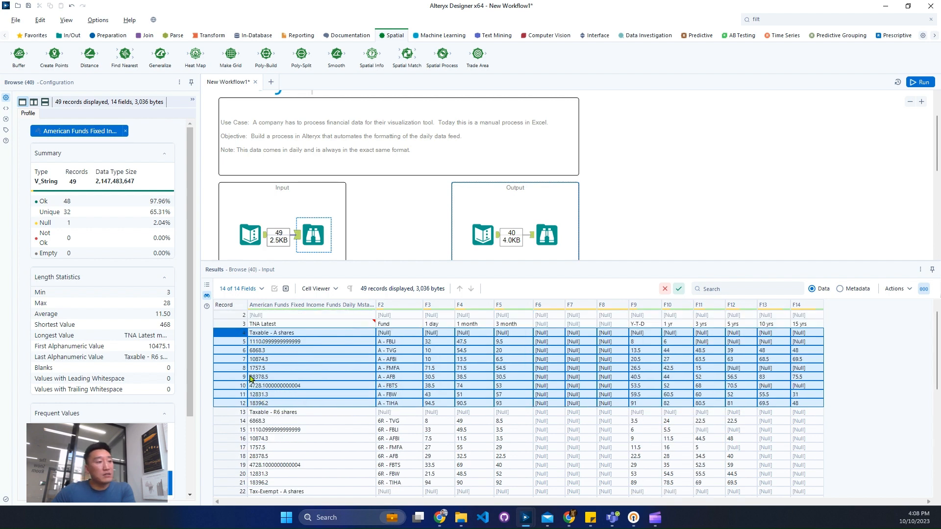
{"action": "scroll", "coordinate": [244, 388], "scroll_direction": "down", "scroll_amount": 1}
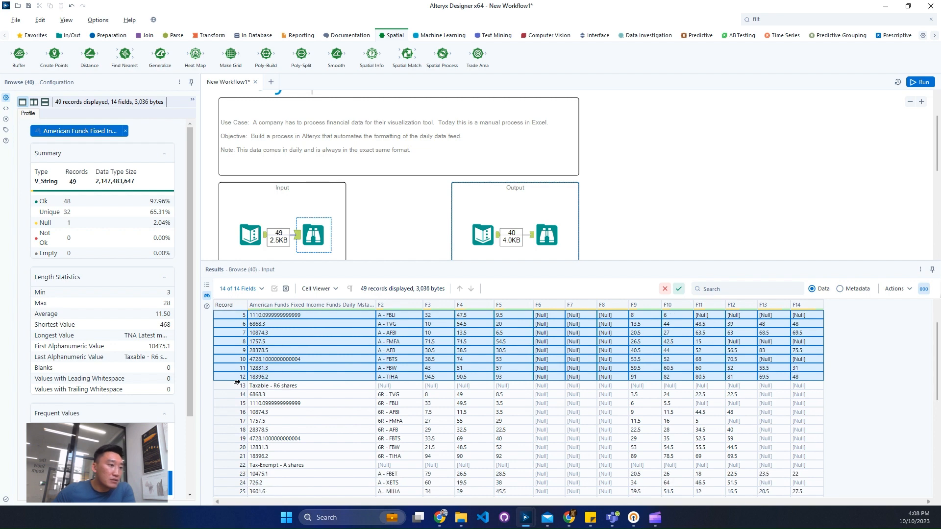
{"action": "left_click_drag", "start_coordinate": [237, 383], "coordinate": [232, 451]}
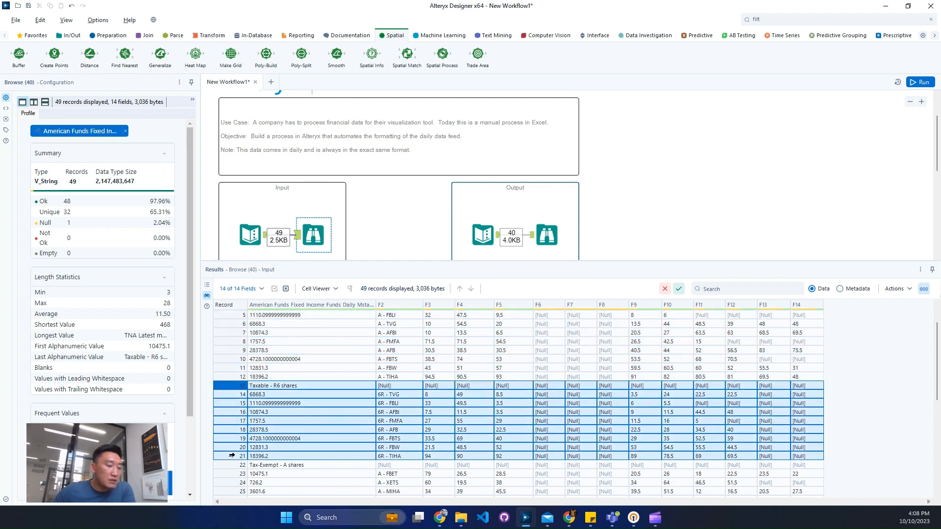
{"action": "scroll", "coordinate": [289, 431], "scroll_direction": "down", "scroll_amount": 4}
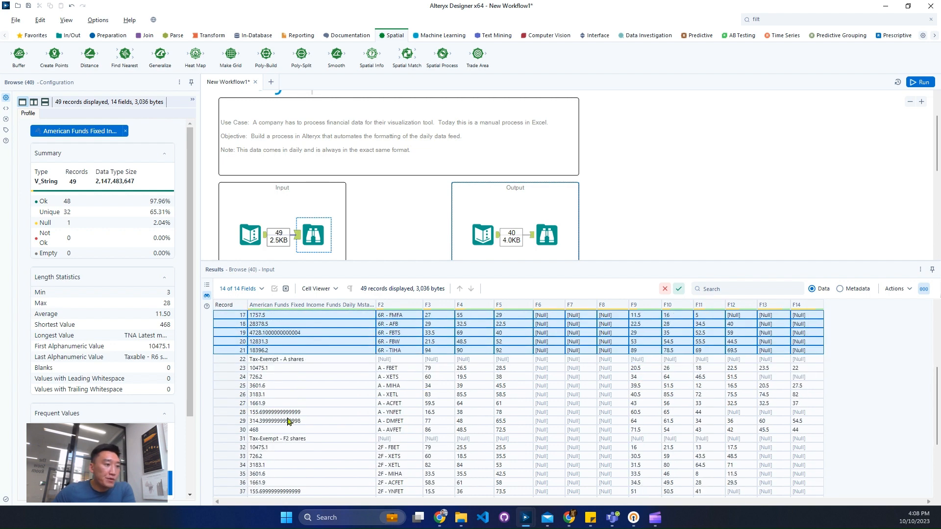
{"action": "scroll", "coordinate": [407, 402], "scroll_direction": "up", "scroll_amount": 3}
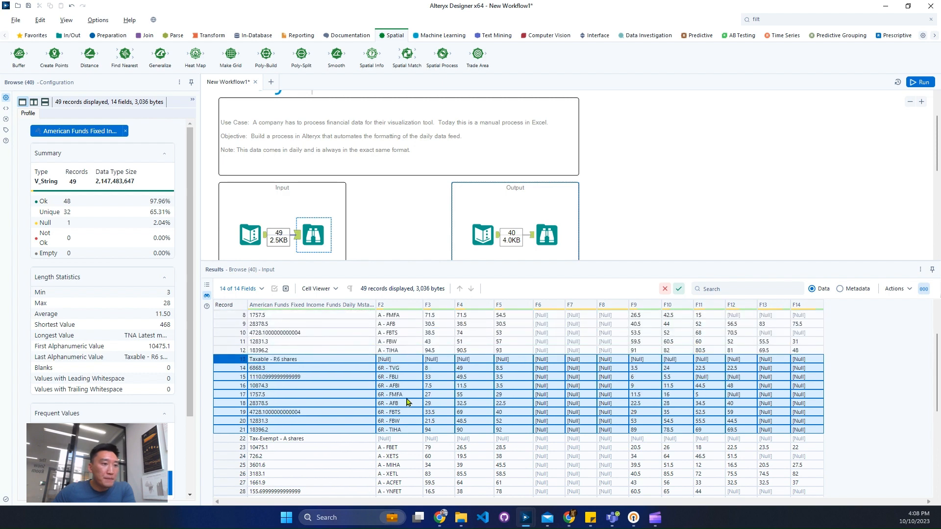
{"action": "scroll", "coordinate": [407, 398], "scroll_direction": "up", "scroll_amount": 3}
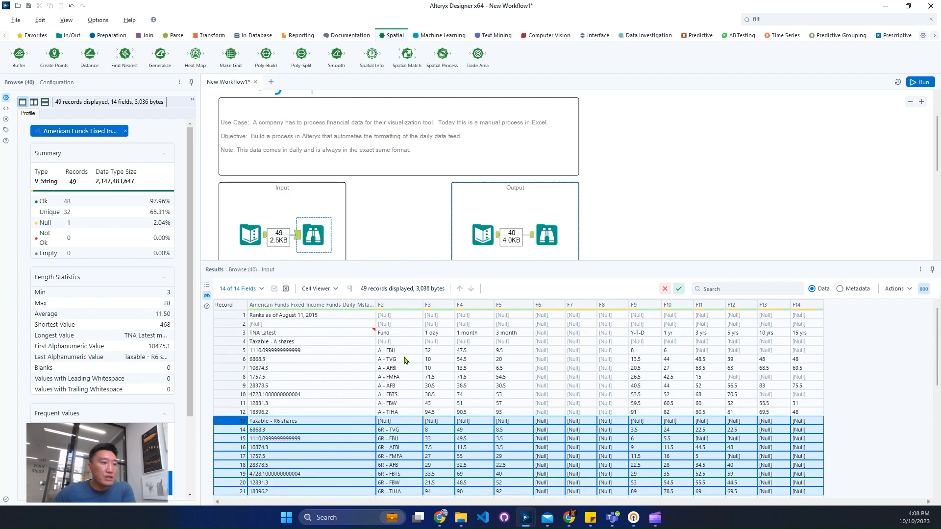
Review the data profile of input column F2, including its length statistics and list of fund values
{"action": "left_click", "coordinate": [398, 305]}
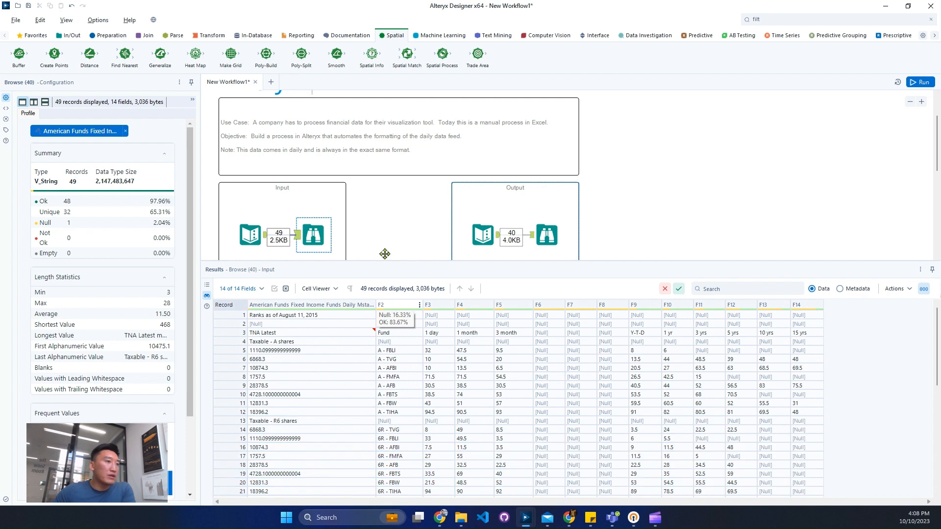
{"action": "scroll", "coordinate": [89, 250], "scroll_direction": "down", "scroll_amount": 2}
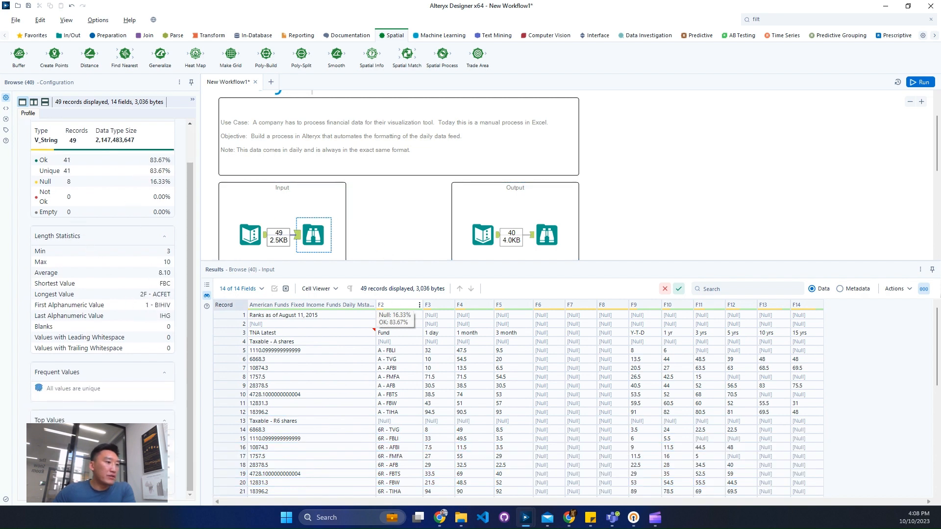
{"action": "scroll", "coordinate": [98, 269], "scroll_direction": "down", "scroll_amount": 10}
{"action": "scroll", "coordinate": [131, 351], "scroll_direction": "down", "scroll_amount": 2}
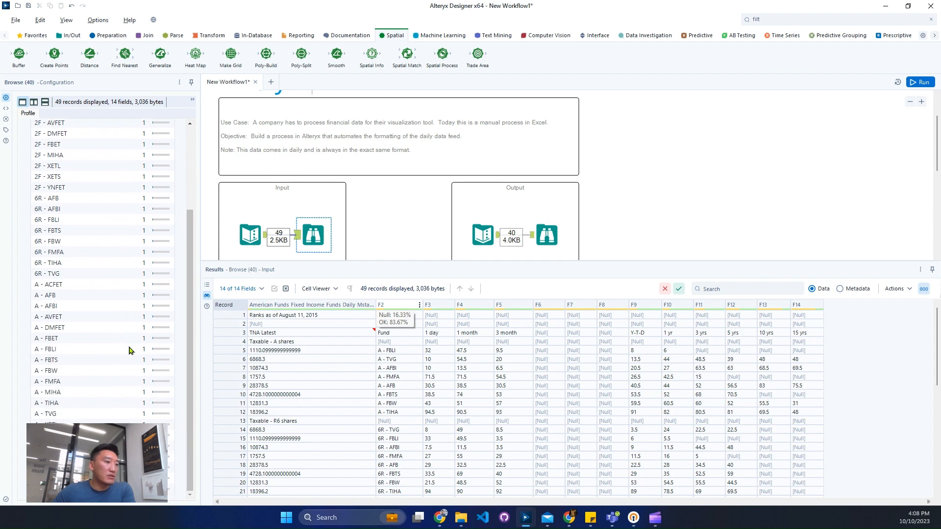
{"action": "scroll", "coordinate": [404, 371], "scroll_direction": "down", "scroll_amount": 3}
{"action": "scroll", "coordinate": [404, 372], "scroll_direction": "up", "scroll_amount": 2}
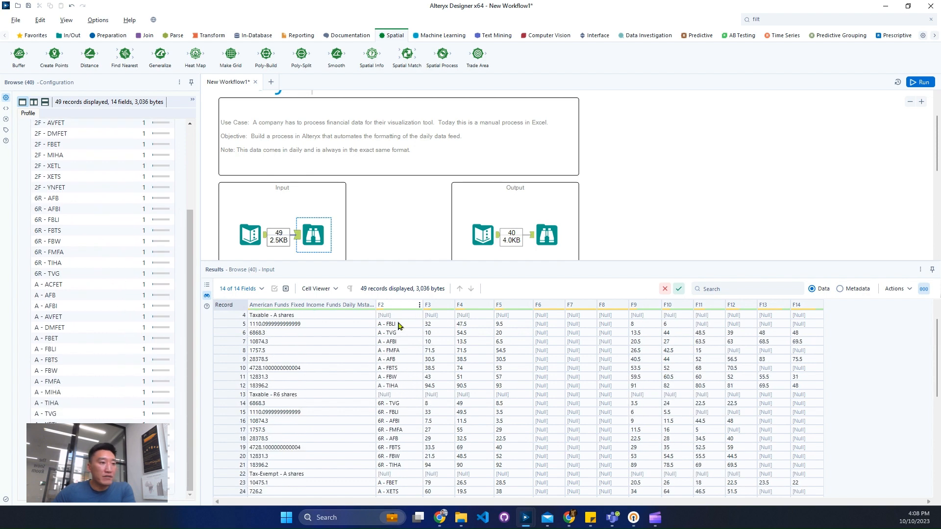
Compare the F2 fund codes with the share-class heading above each block, through to the last input record
{"action": "left_click", "coordinate": [399, 324]}
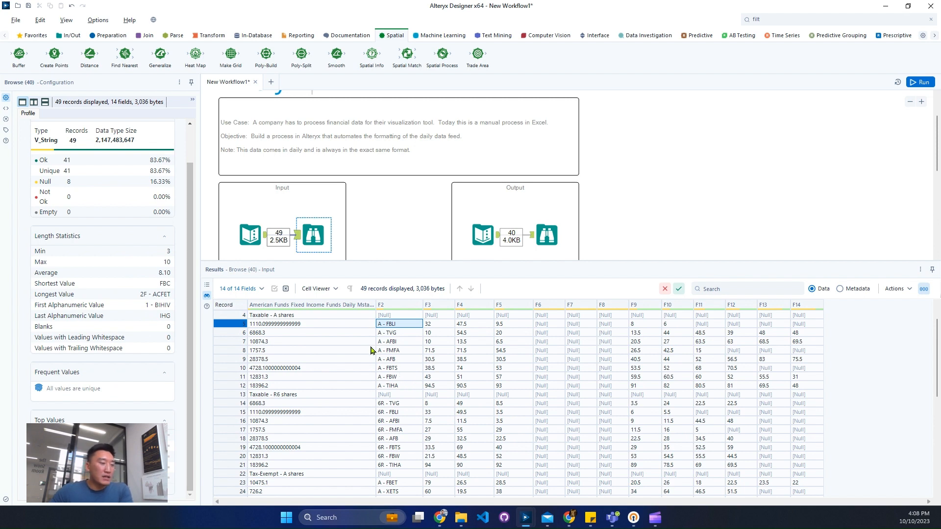
{"action": "left_click", "coordinate": [280, 316]}
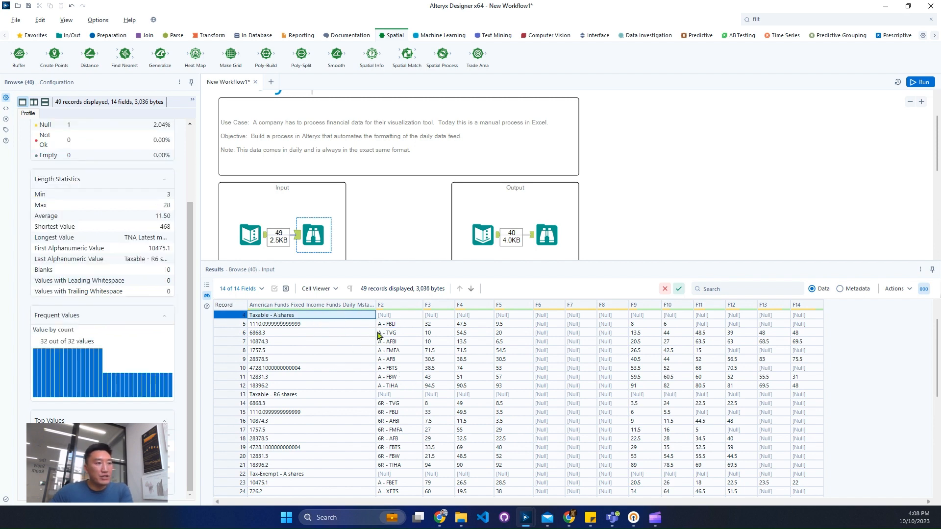
{"action": "left_click_drag", "start_coordinate": [386, 325], "coordinate": [401, 467]}
{"action": "scroll", "coordinate": [414, 441], "scroll_direction": "down", "scroll_amount": 2}
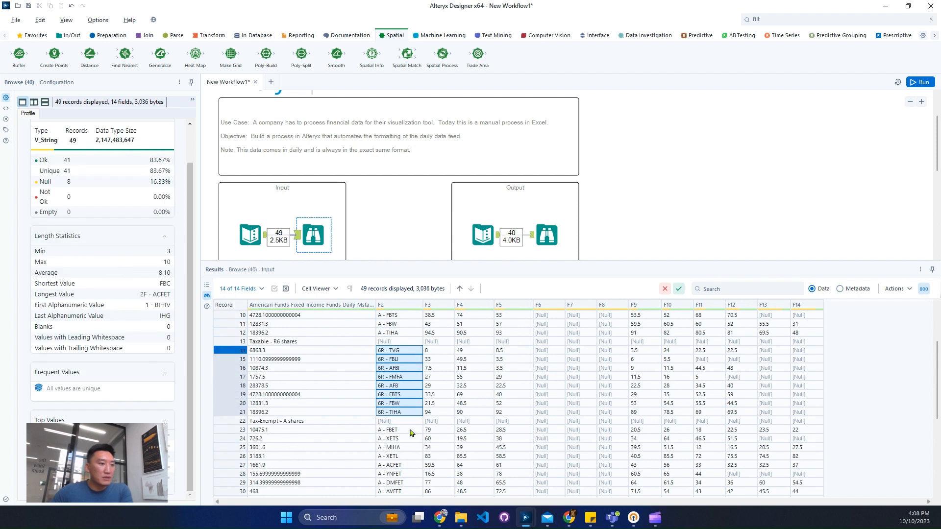
{"action": "scroll", "coordinate": [411, 432], "scroll_direction": "down", "scroll_amount": 6}
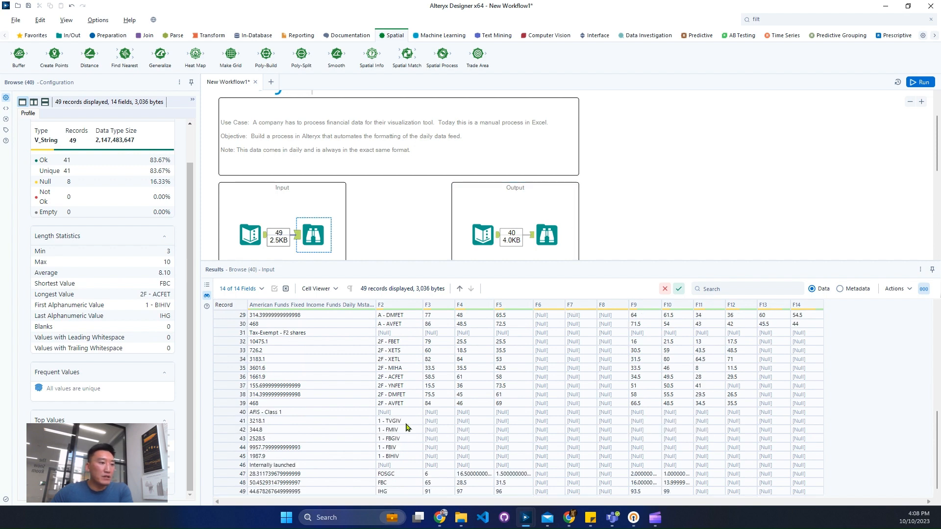
Display the expected output data and examine its Date, ShareClass, Fund, TNA and period columns
{"action": "left_click", "coordinate": [547, 235]}
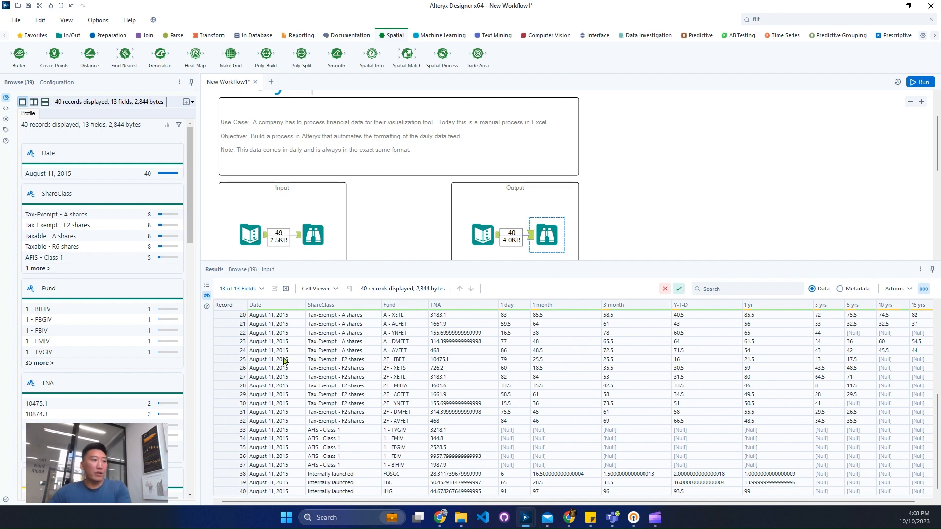
{"action": "left_click_drag", "start_coordinate": [287, 336], "coordinate": [285, 369]}
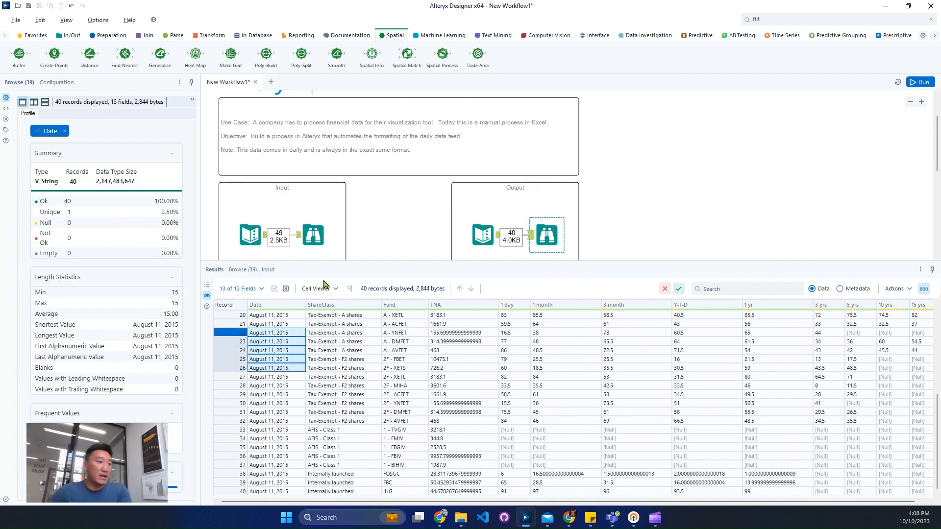
{"action": "scroll", "coordinate": [352, 367], "scroll_direction": "up", "scroll_amount": 6}
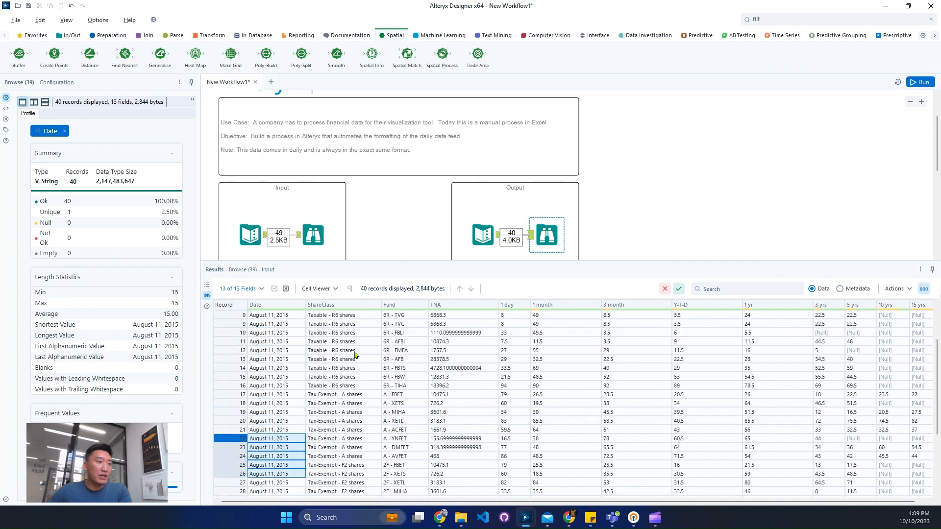
{"action": "left_click_drag", "start_coordinate": [351, 341], "coordinate": [353, 395]}
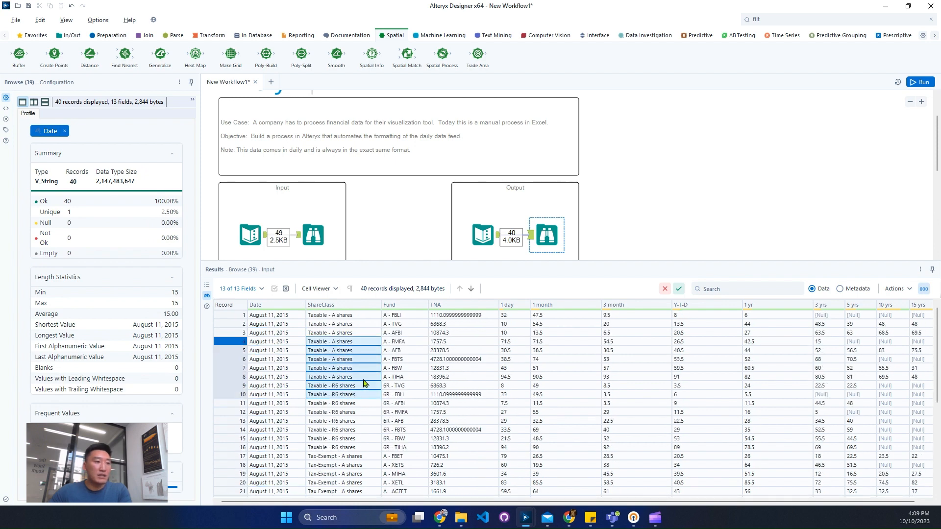
{"action": "left_click_drag", "start_coordinate": [407, 341], "coordinate": [398, 405]}
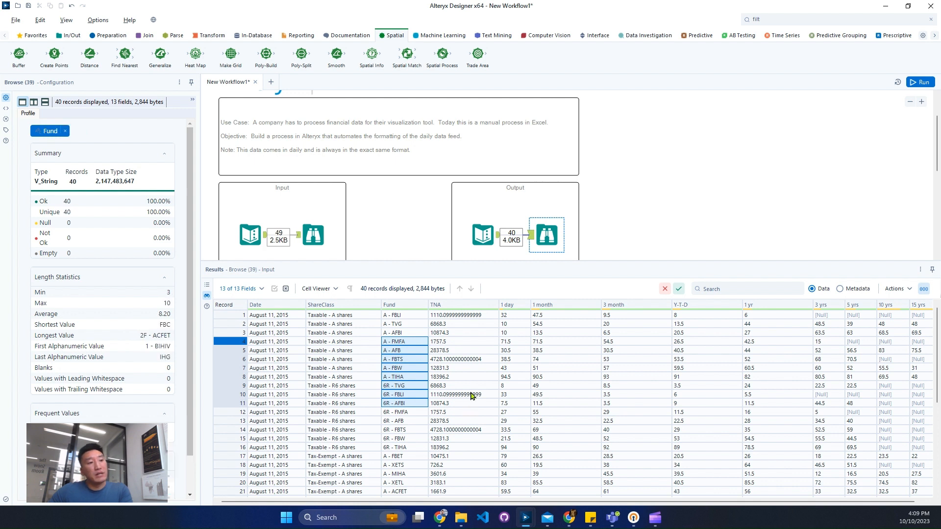
{"action": "left_click_drag", "start_coordinate": [471, 351], "coordinate": [469, 385]}
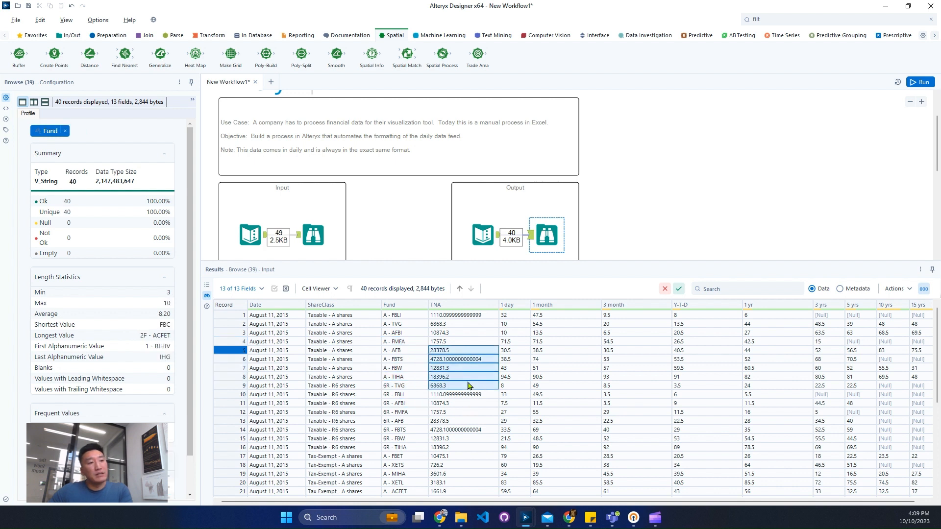
{"action": "left_click_drag", "start_coordinate": [450, 501], "coordinate": [515, 498]}
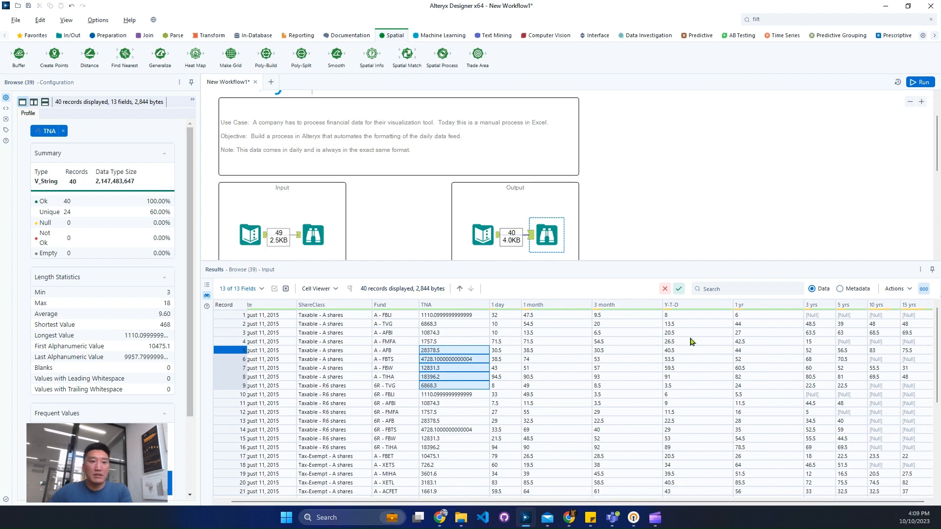
Return to the input data and examine the period headings in record 3 and the Taxable - R6 shares heading
{"action": "scroll", "coordinate": [392, 206], "scroll_direction": "down", "scroll_amount": 1}
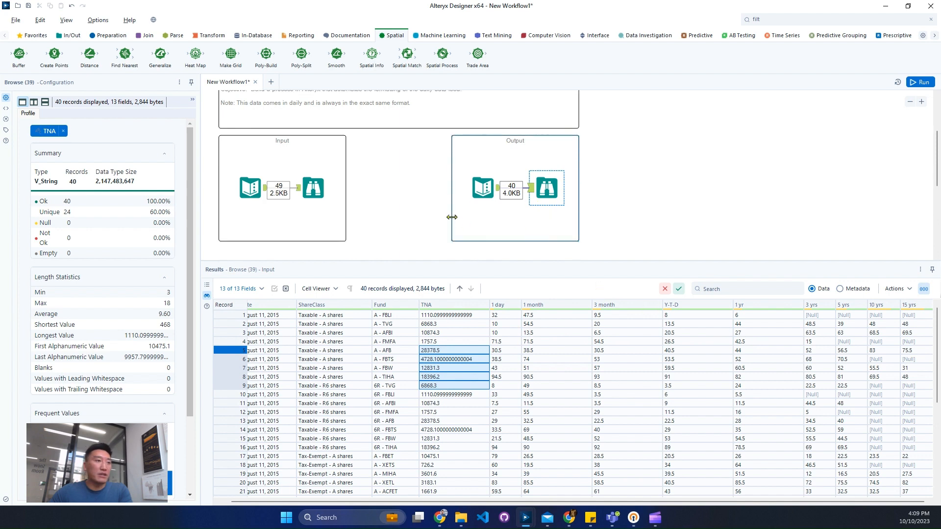
{"action": "left_click", "coordinate": [316, 190]}
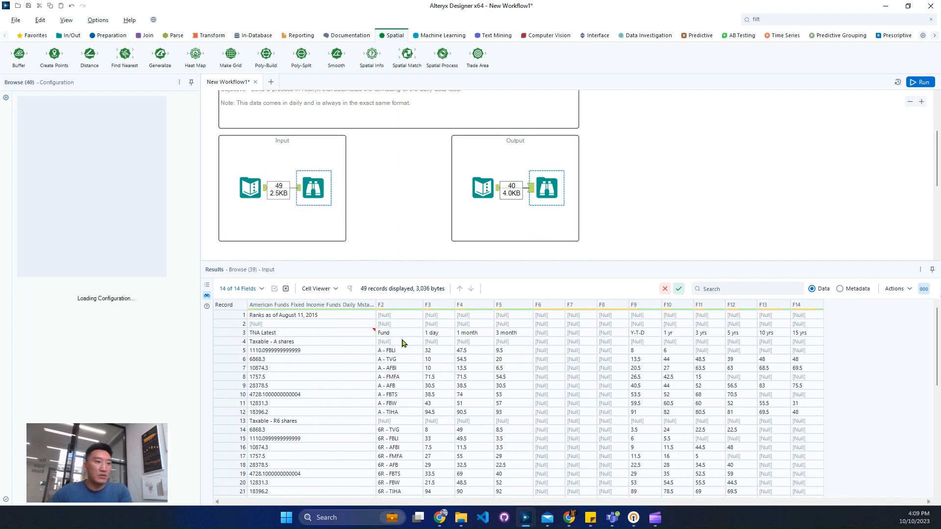
{"action": "left_click_drag", "start_coordinate": [436, 337], "coordinate": [804, 335]}
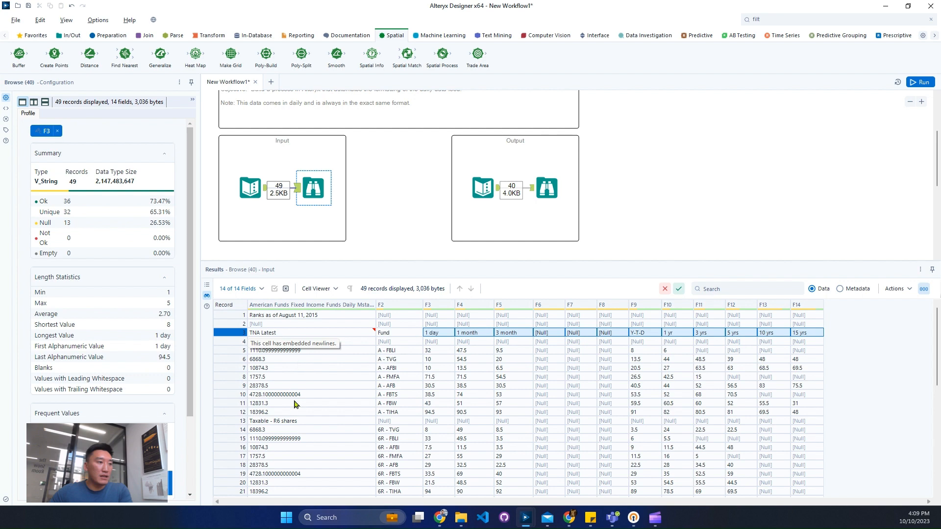
{"action": "left_click", "coordinate": [300, 421]}
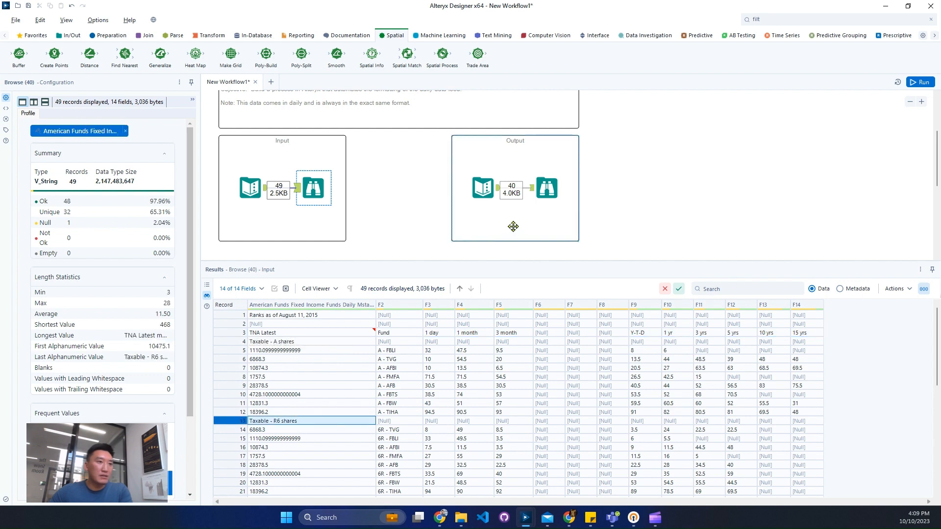
Compare the expected output's TNA and period values with the TNA Latest heading and the values beneath it in the input
{"action": "left_click", "coordinate": [546, 189]}
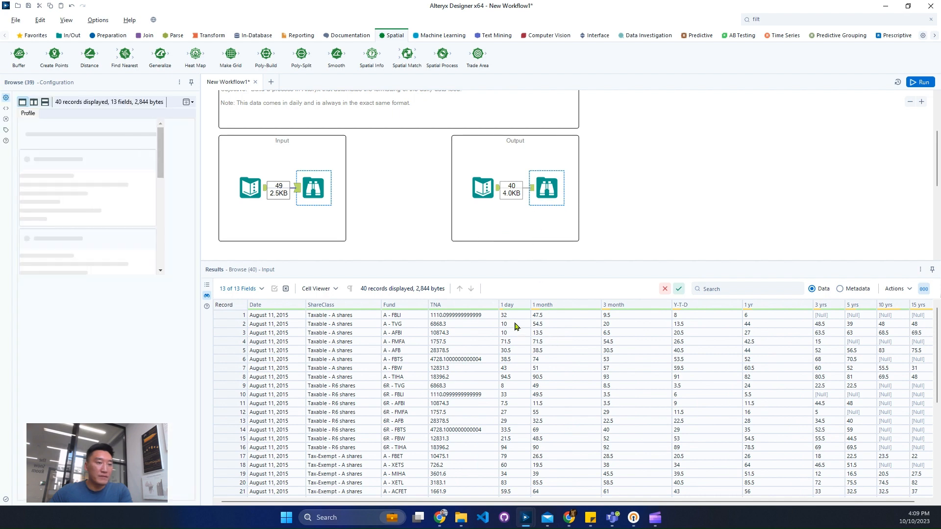
{"action": "left_click_drag", "start_coordinate": [514, 321], "coordinate": [543, 342]}
{"action": "left_click_drag", "start_coordinate": [465, 315], "coordinate": [463, 350]}
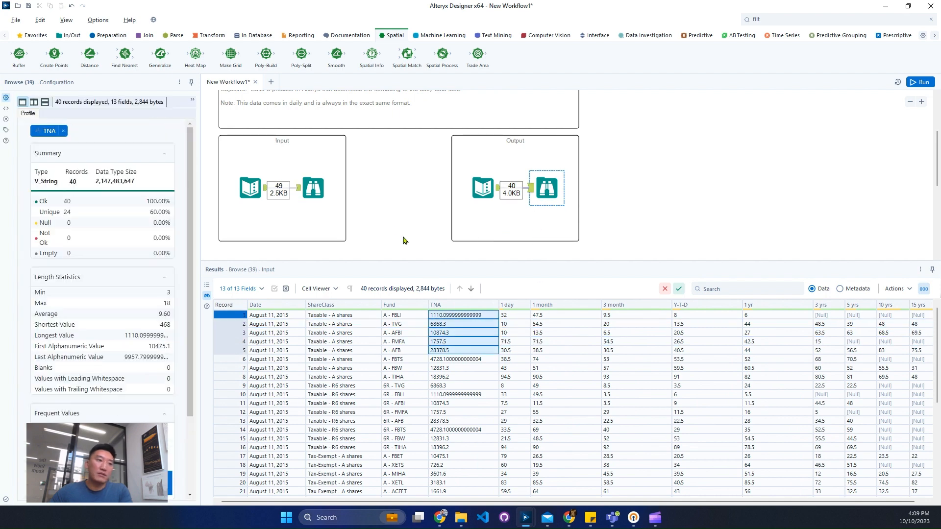
{"action": "left_click", "coordinate": [313, 188]}
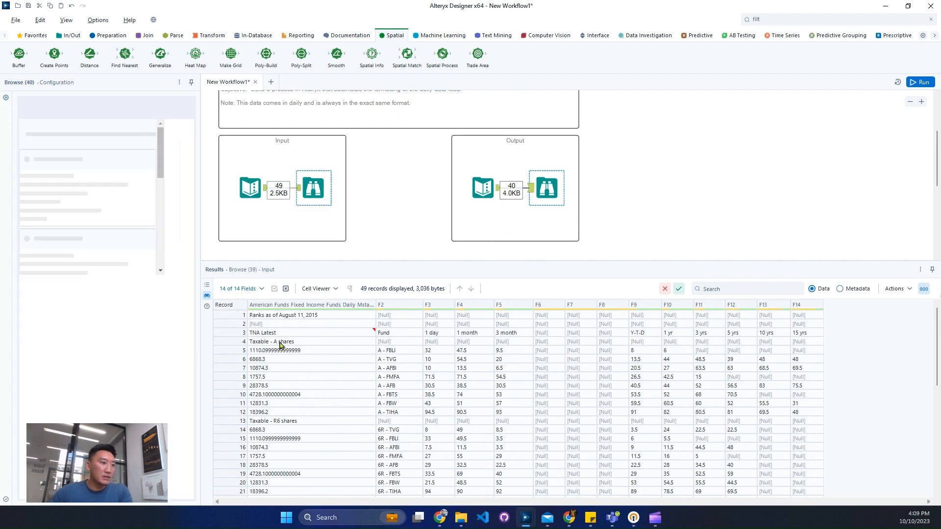
{"action": "left_click", "coordinate": [278, 333]}
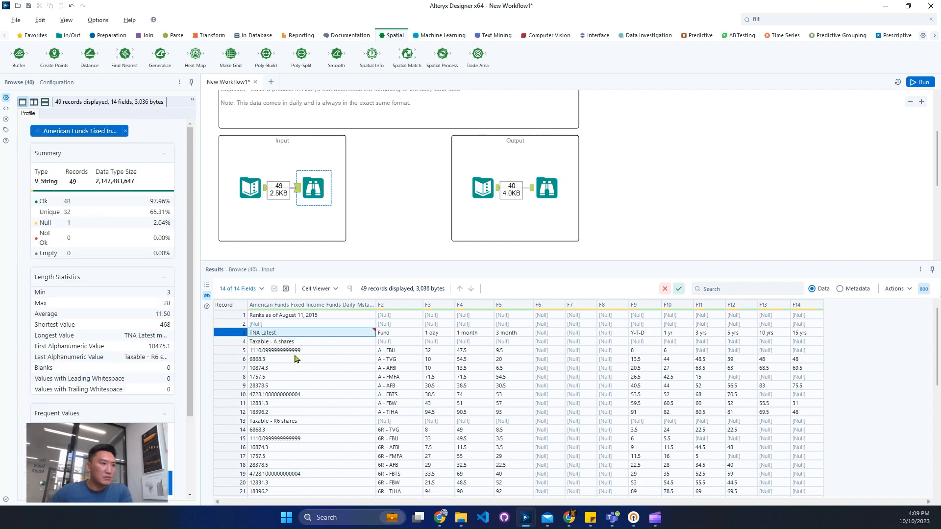
{"action": "left_click_drag", "start_coordinate": [284, 334], "coordinate": [303, 385]}
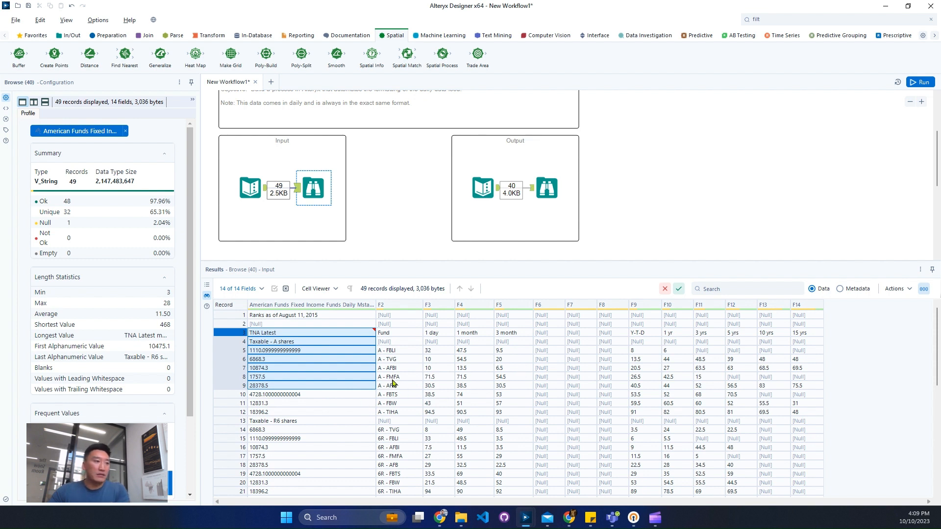
Examine the Taxable - A shares heading in record 4 and the block of fund records beneath it
{"action": "left_click", "coordinate": [317, 343]}
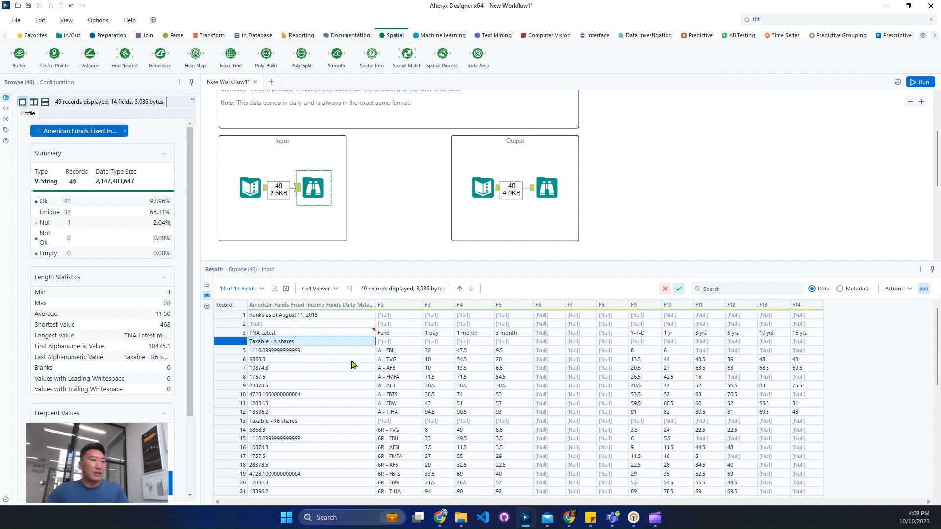
{"action": "left_click_drag", "start_coordinate": [244, 334], "coordinate": [310, 350]}
{"action": "mouse_move", "coordinate": [825, 332]}
{"action": "left_mouse_down"}
{"action": "mouse_move", "coordinate": [850, 450]}
{"action": "mouse_move", "coordinate": [857, 433]}
{"action": "left_mouse_up"}
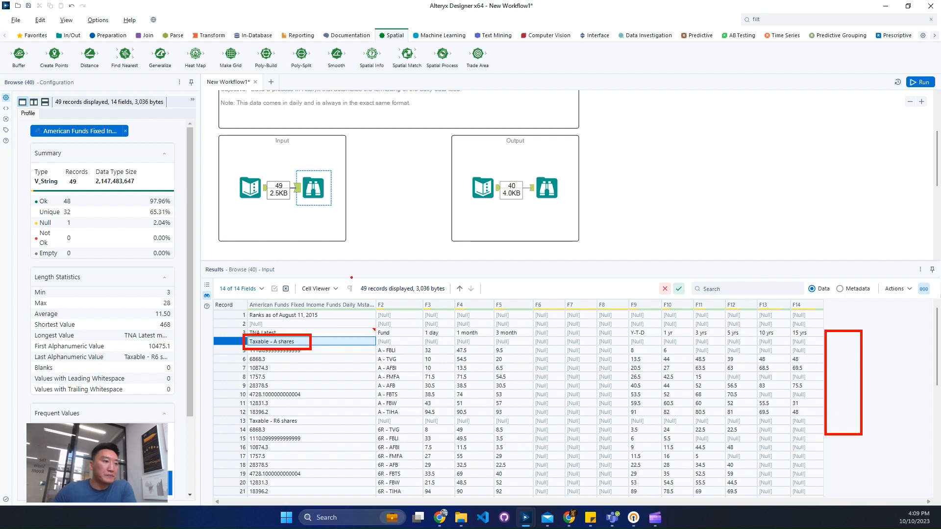
{"action": "key", "text": "Escape"}
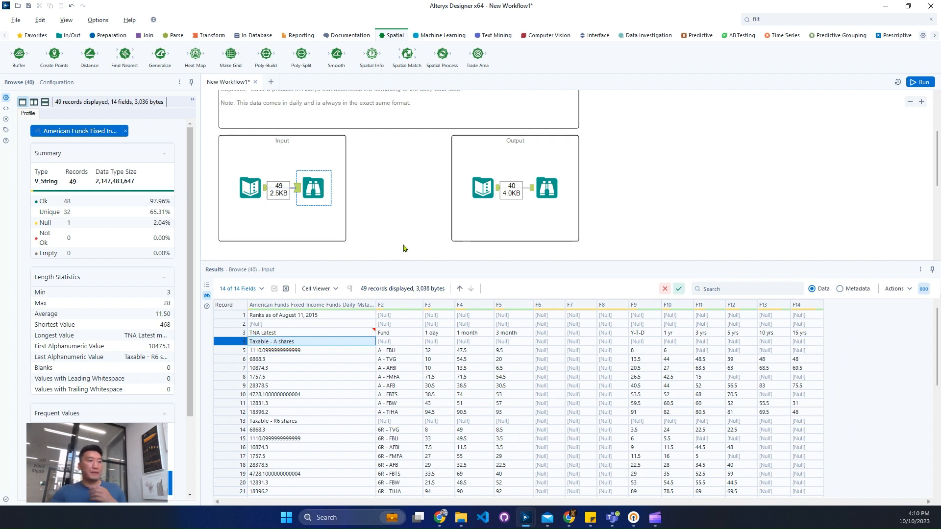
Add a Record ID tool below the Input container, connect it to the input data, and display its output
{"action": "scroll", "coordinate": [358, 228], "scroll_direction": "down", "scroll_amount": 2}
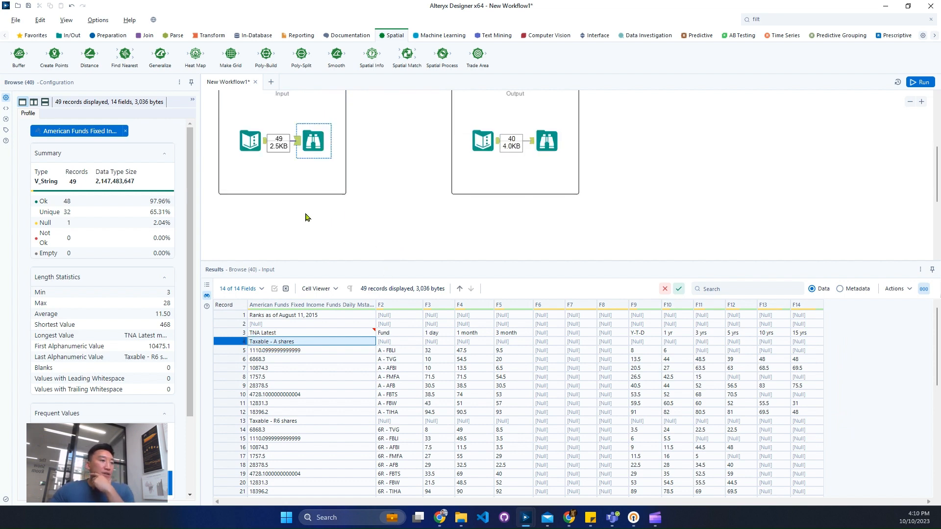
{"action": "left_click", "coordinate": [776, 20]}
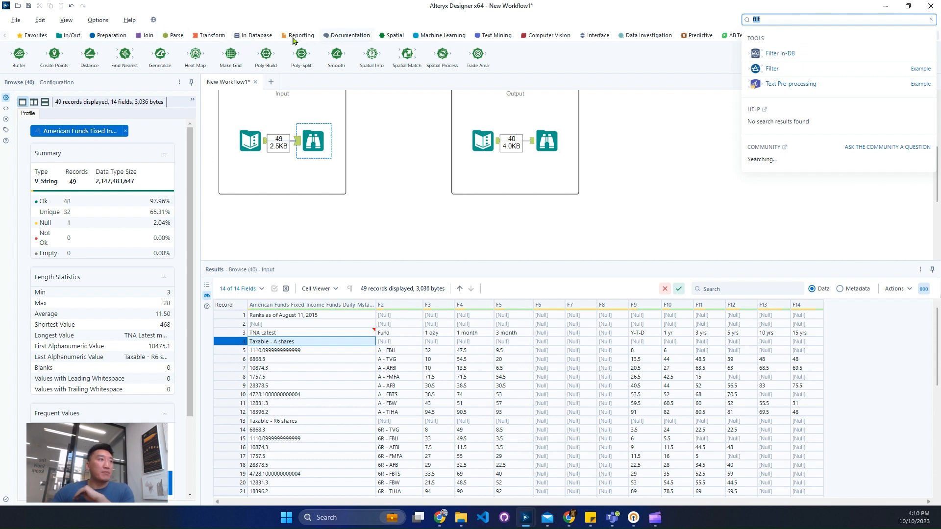
{"action": "left_click", "coordinate": [98, 36]}
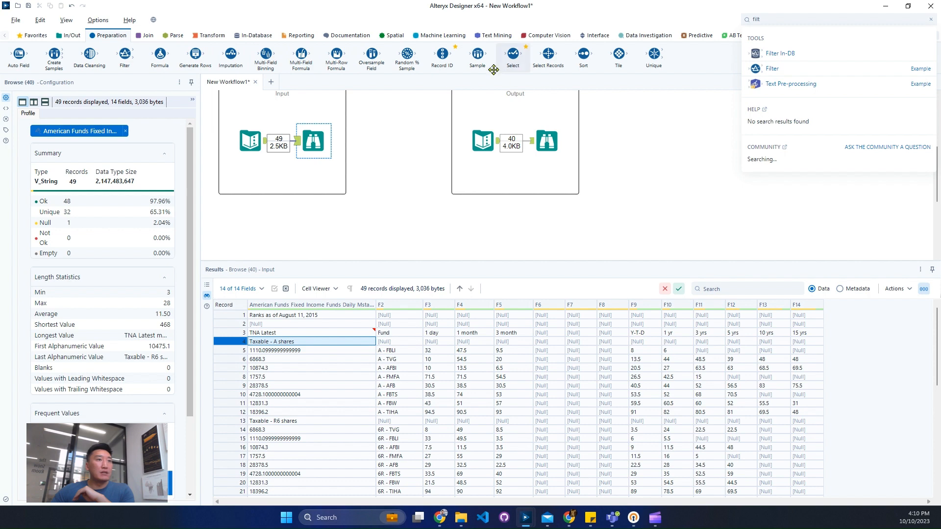
{"action": "left_click_drag", "start_coordinate": [425, 90], "coordinate": [314, 225]}
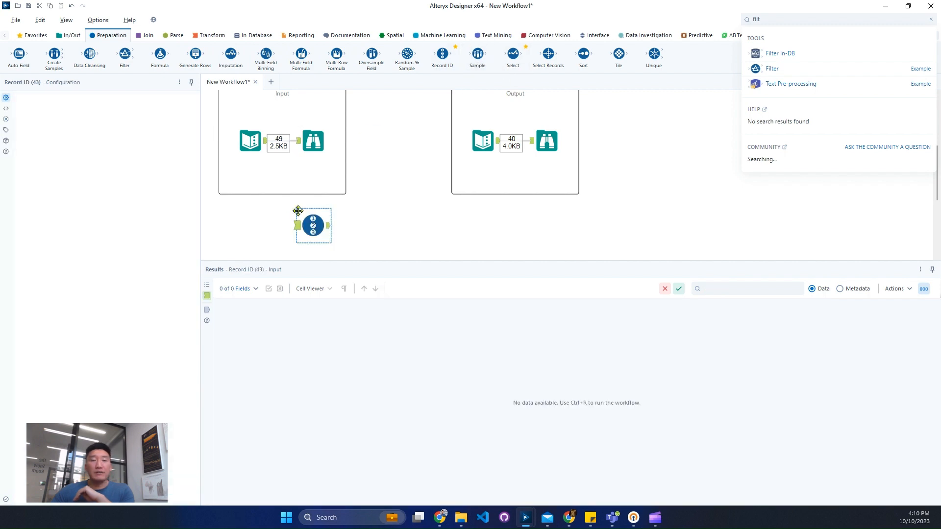
{"action": "mouse_move", "coordinate": [265, 142]}
{"action": "left_mouse_down"}
{"action": "mouse_move", "coordinate": [296, 238]}
{"action": "mouse_move", "coordinate": [309, 226]}
{"action": "mouse_move", "coordinate": [300, 226]}
{"action": "left_mouse_up"}
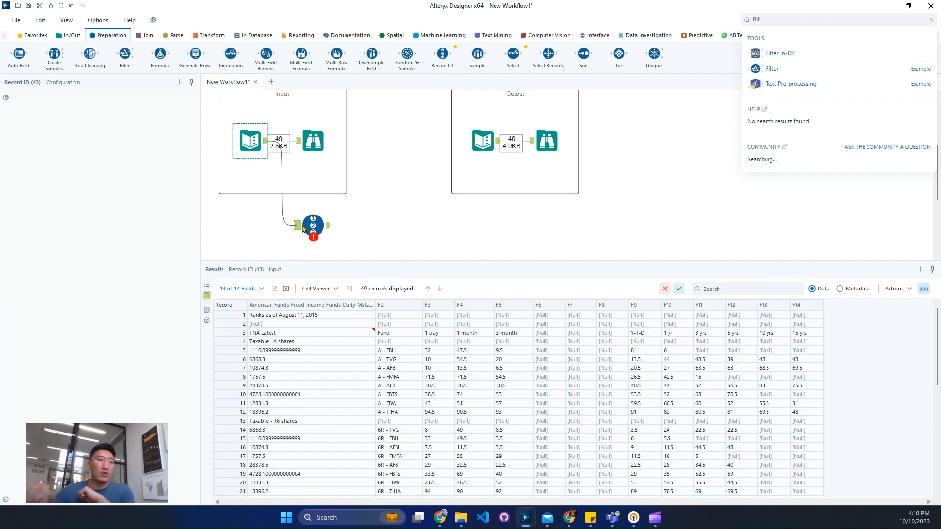
{"action": "left_click", "coordinate": [318, 225]}
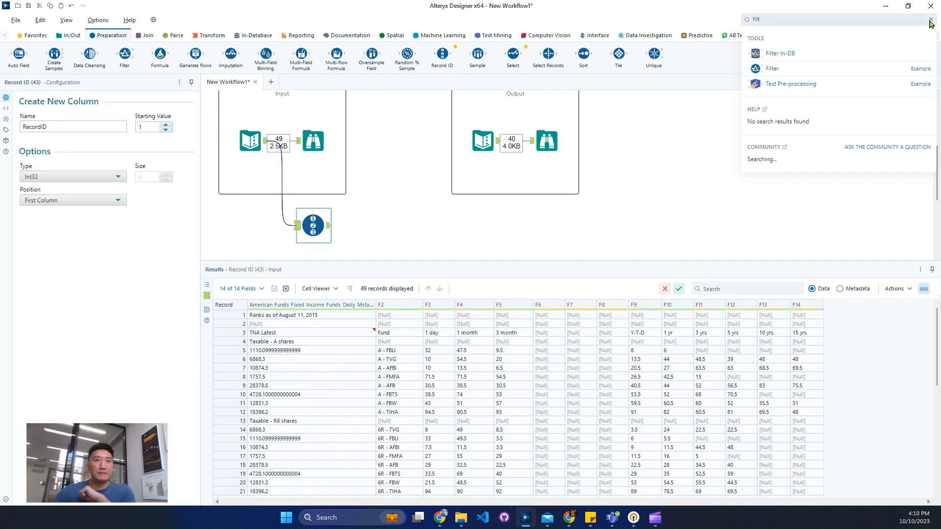
{"action": "left_click", "coordinate": [329, 228]}
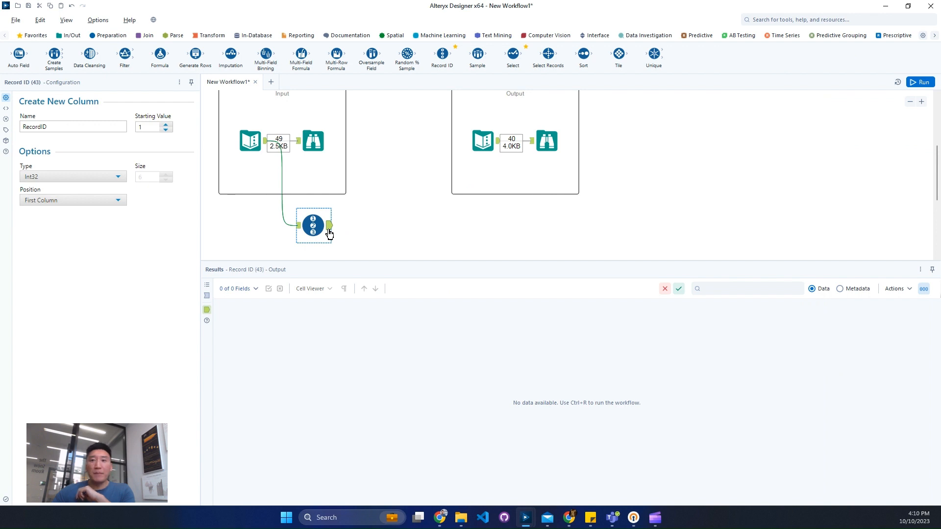
Find the Filter tool and add it to the output of the Record ID tool
{"action": "left_click", "coordinate": [791, 20]}
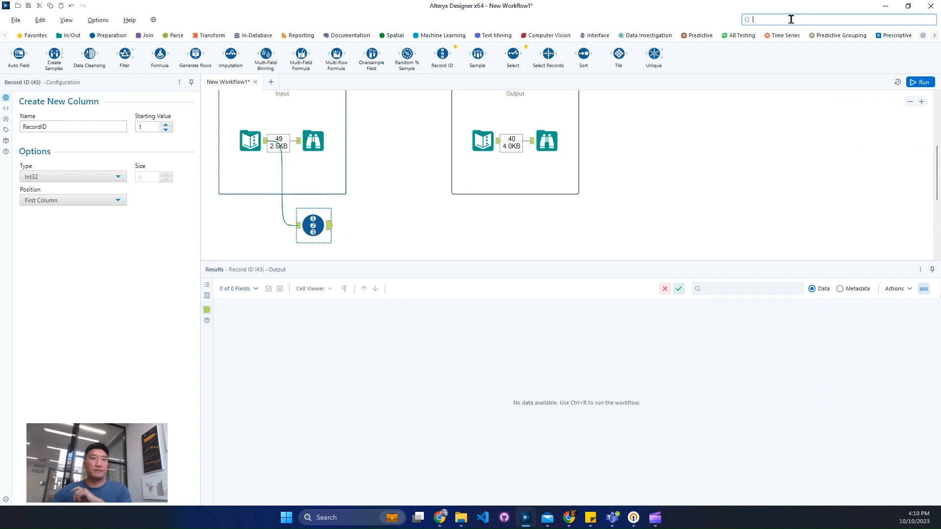
{"action": "type", "text": "fil"}
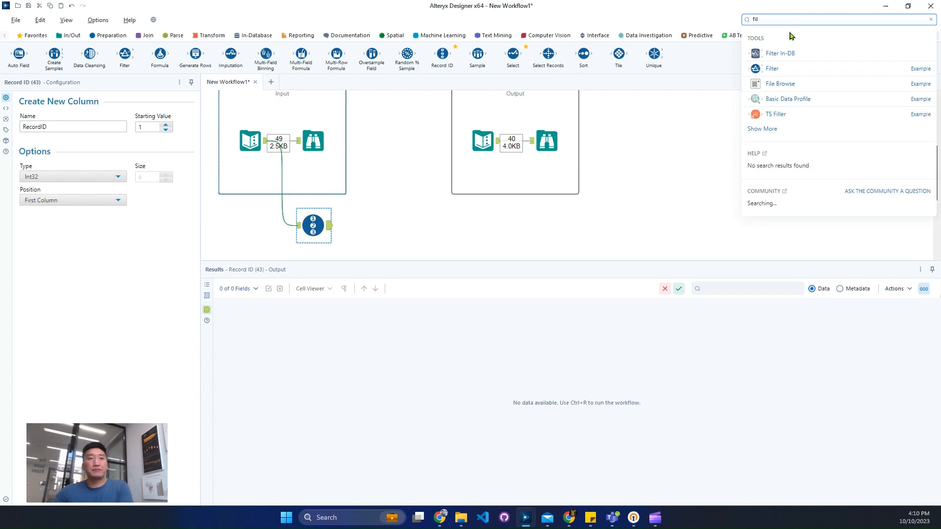
{"action": "left_click_drag", "start_coordinate": [779, 61], "coordinate": [371, 225]}
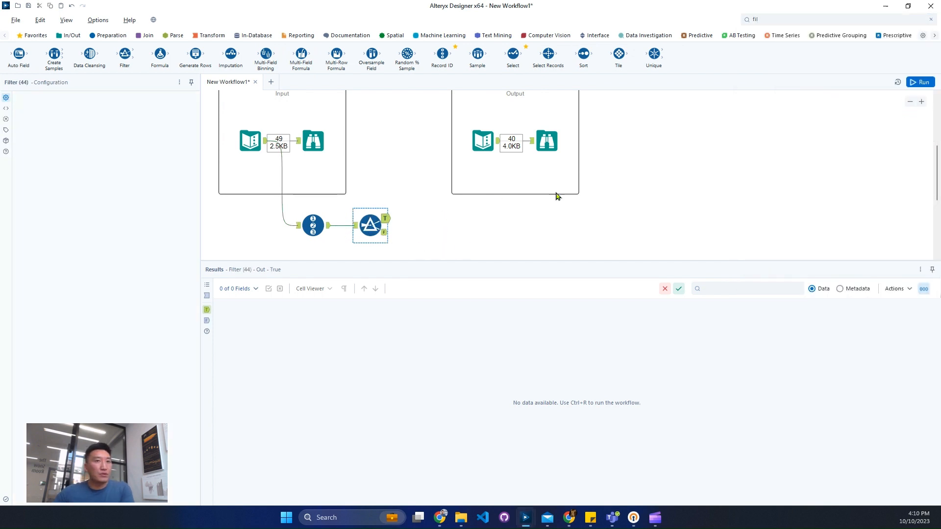
Run the workflow and examine the first two records with their RecordID values in the Filter's incoming data
{"action": "left_click", "coordinate": [921, 84]}
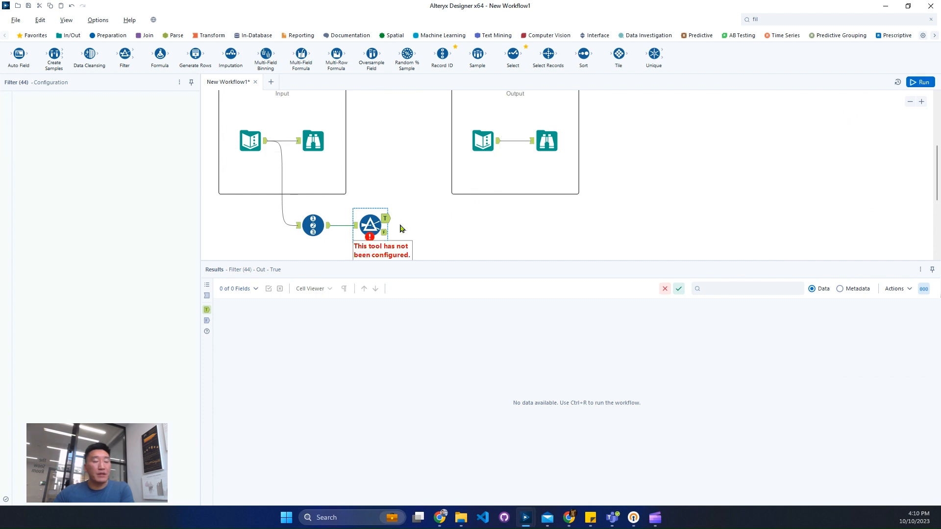
{"action": "key", "text": "ctrl+r"}
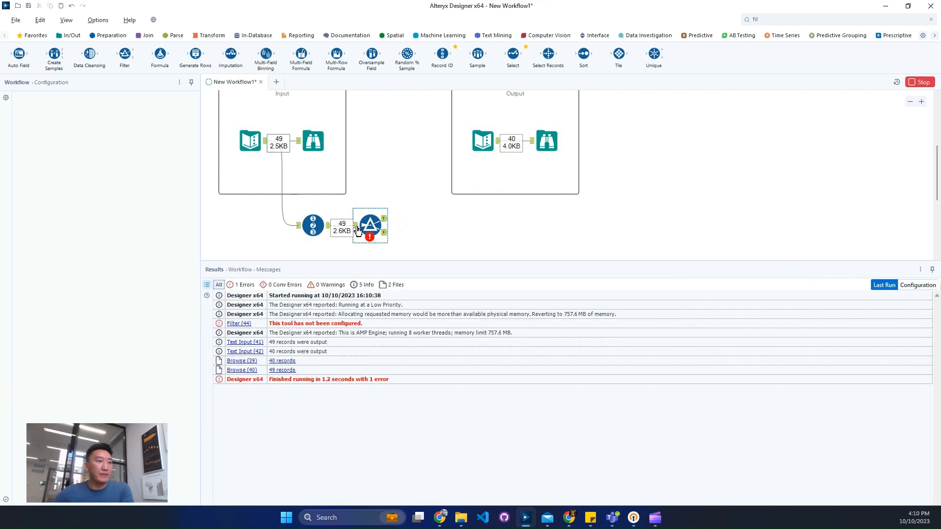
{"action": "left_click", "coordinate": [359, 231]}
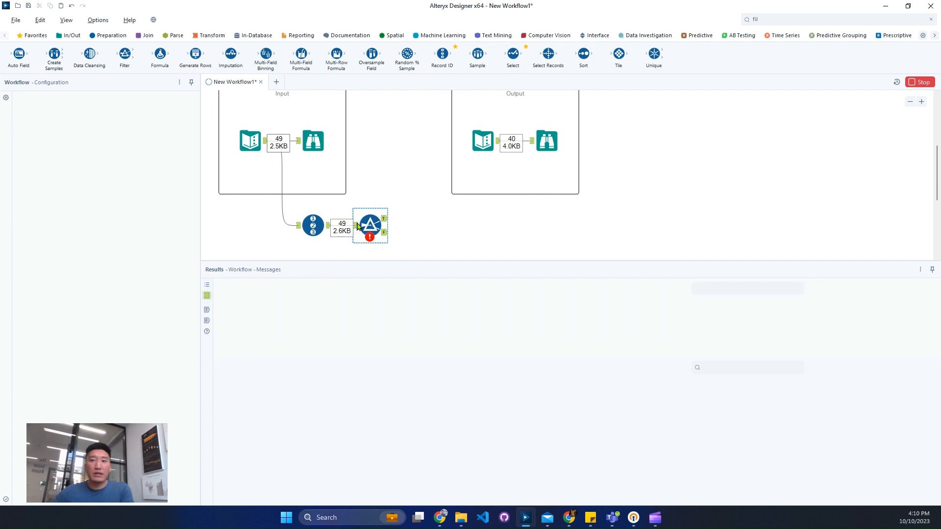
{"action": "left_click_drag", "start_coordinate": [236, 324], "coordinate": [240, 305]}
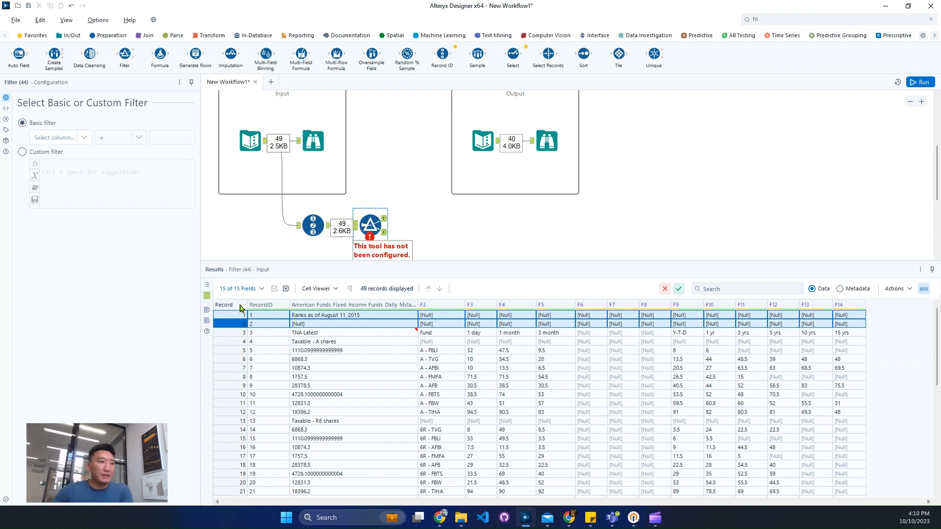
{"action": "left_click", "coordinate": [322, 320]}
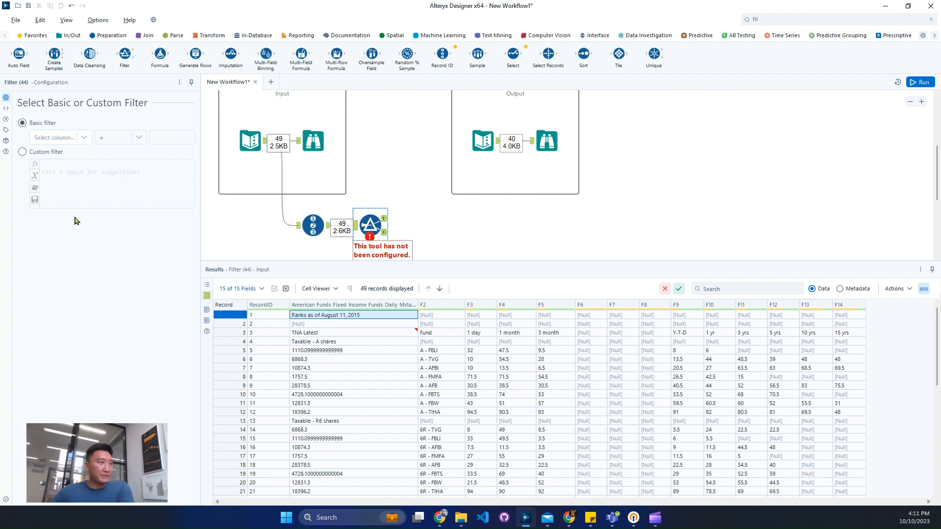
Configure the basic filter with the condition RecordID != 1
{"action": "left_click", "coordinate": [52, 138]}
{"action": "left_click", "coordinate": [69, 150]}
{"action": "left_click", "coordinate": [126, 138]}
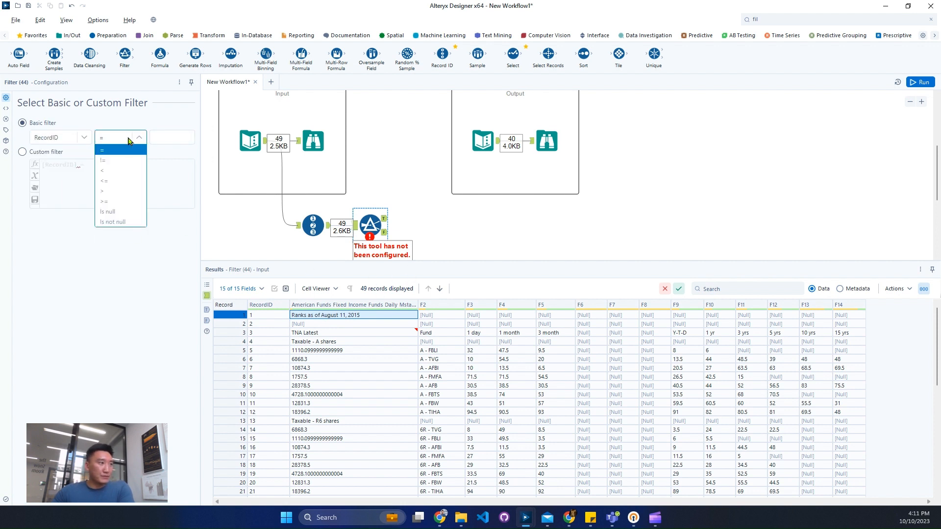
{"action": "left_click", "coordinate": [122, 185]}
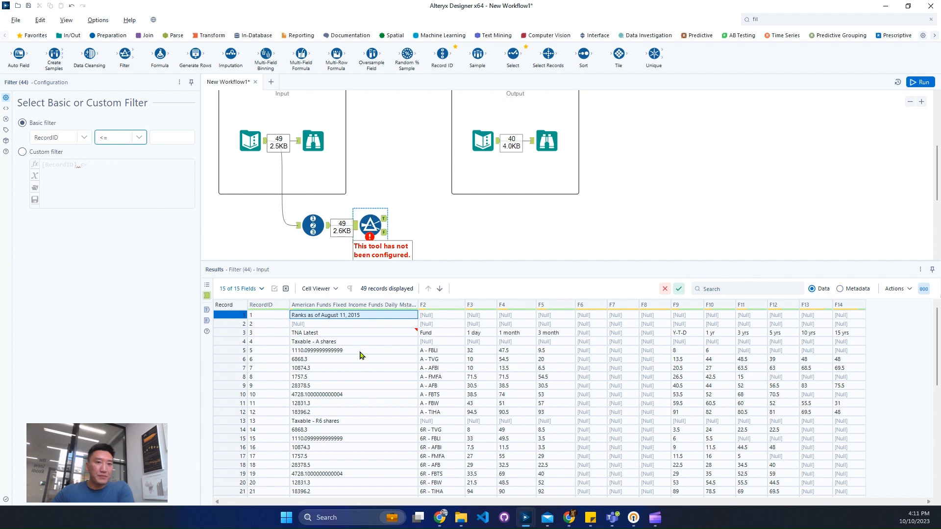
{"action": "scroll", "coordinate": [588, 365], "scroll_direction": "down", "scroll_amount": 10}
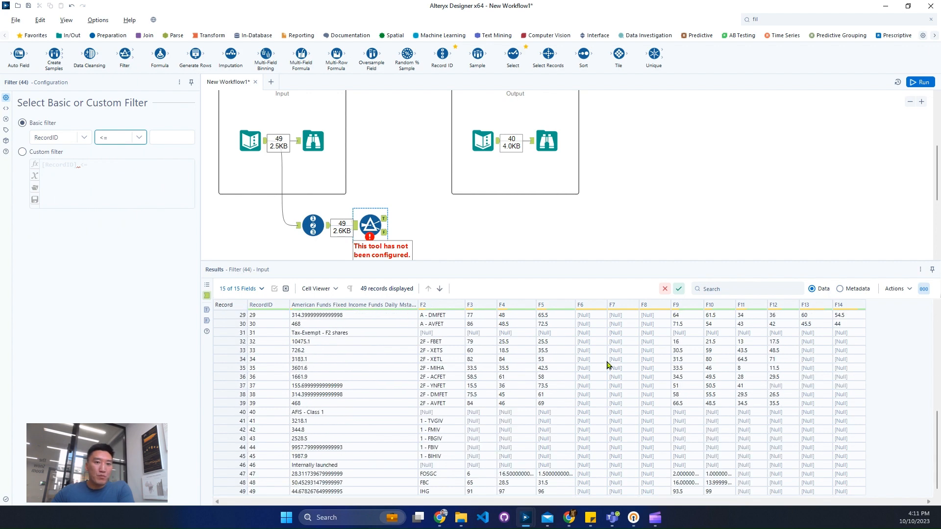
{"action": "scroll", "coordinate": [606, 365], "scroll_direction": "up", "scroll_amount": 10}
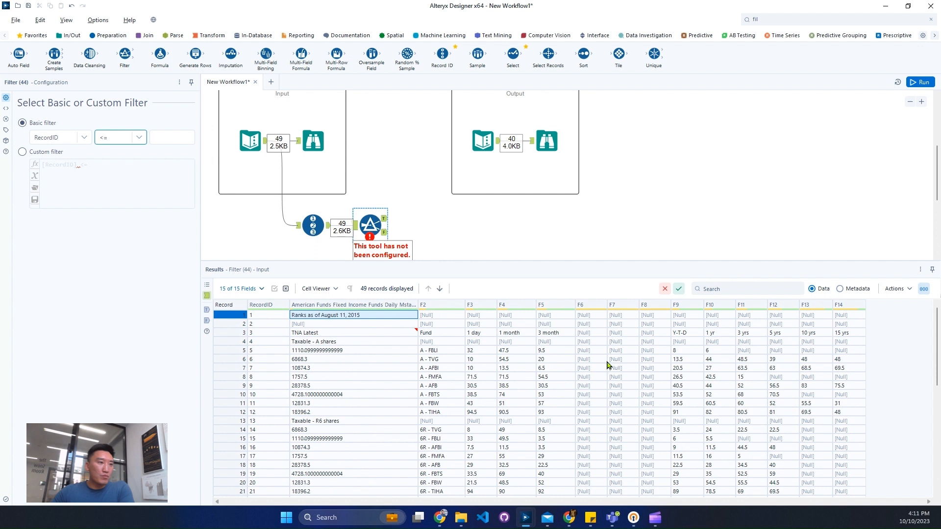
{"action": "left_click", "coordinate": [129, 142]}
{"action": "left_click", "coordinate": [121, 159]}
{"action": "left_click", "coordinate": [163, 139]}
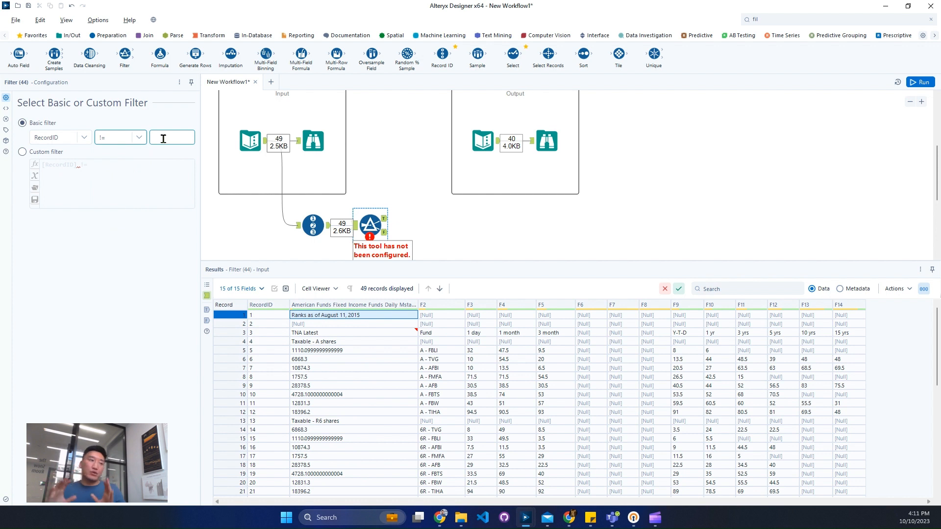
{"action": "type", "text": "1"}
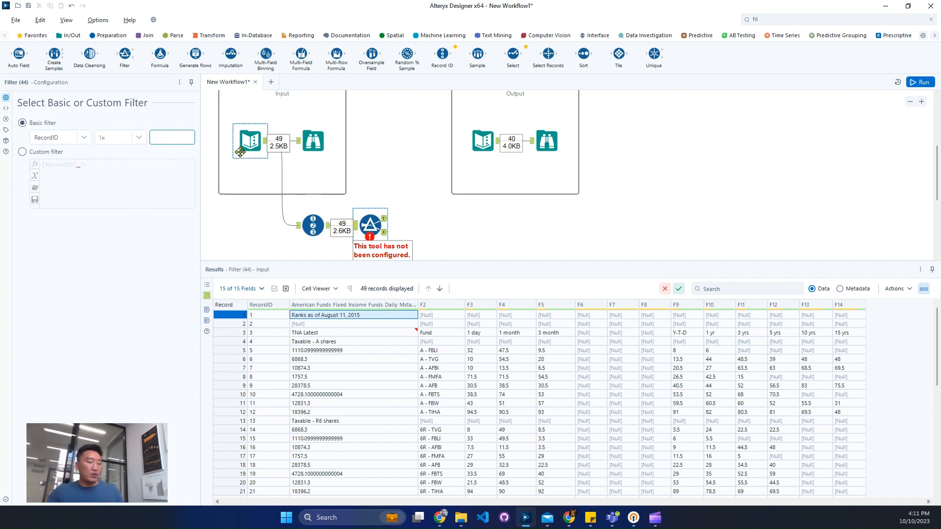
Run the workflow and examine the null row and null columns in the Filter's True output
{"action": "left_click", "coordinate": [921, 82]}
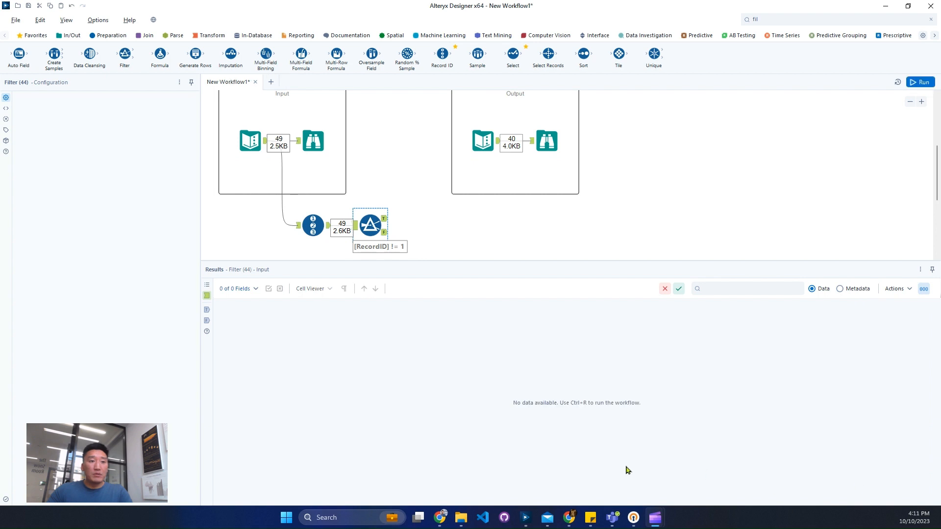
{"action": "left_click", "coordinate": [384, 221]}
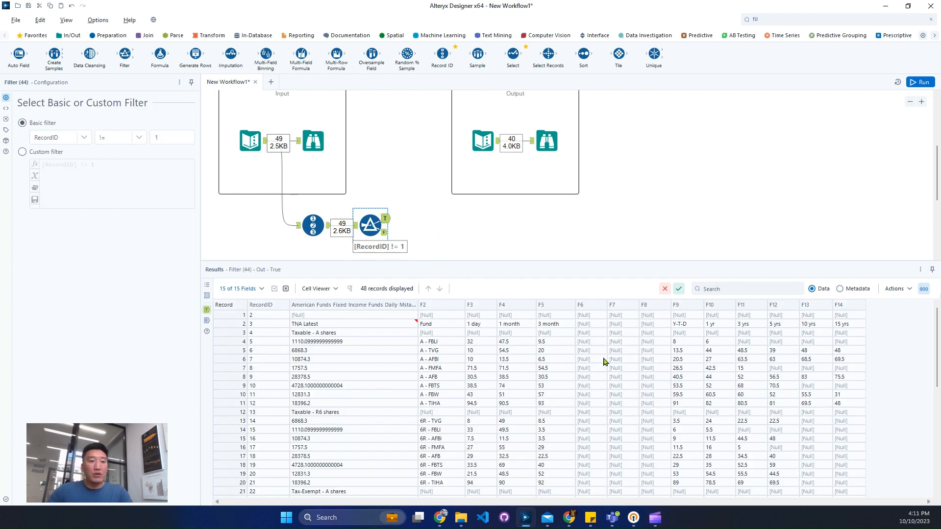
{"action": "left_click_drag", "start_coordinate": [585, 315], "coordinate": [623, 349]}
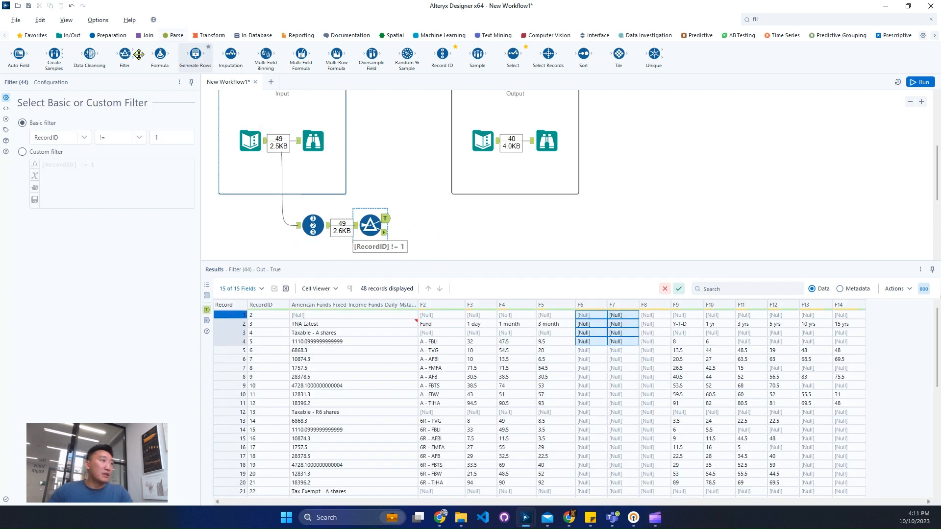
Add a Data Cleansing tool to the Filter's True output that only removes null rows and null columns, with null replacement and whitespace trimming off
{"action": "left_click_drag", "start_coordinate": [89, 54], "coordinate": [487, 241]}
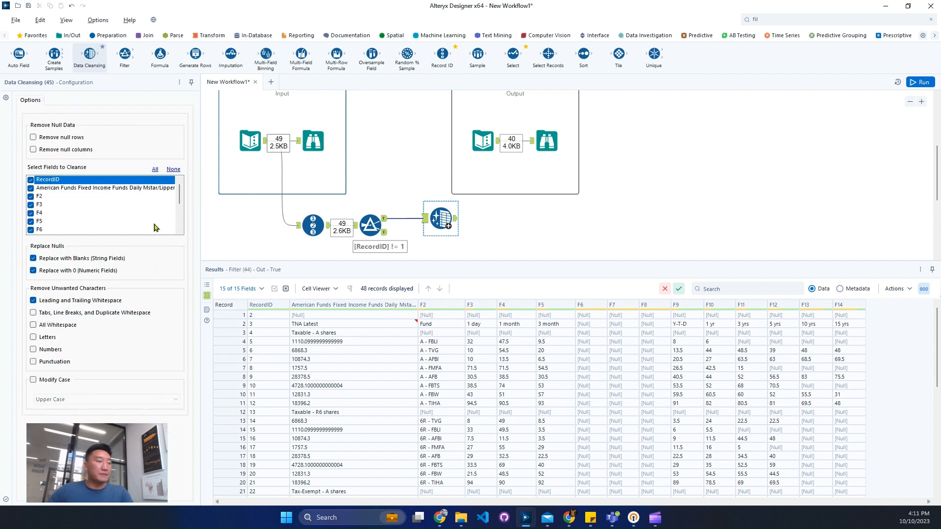
{"action": "left_click", "coordinate": [69, 150]}
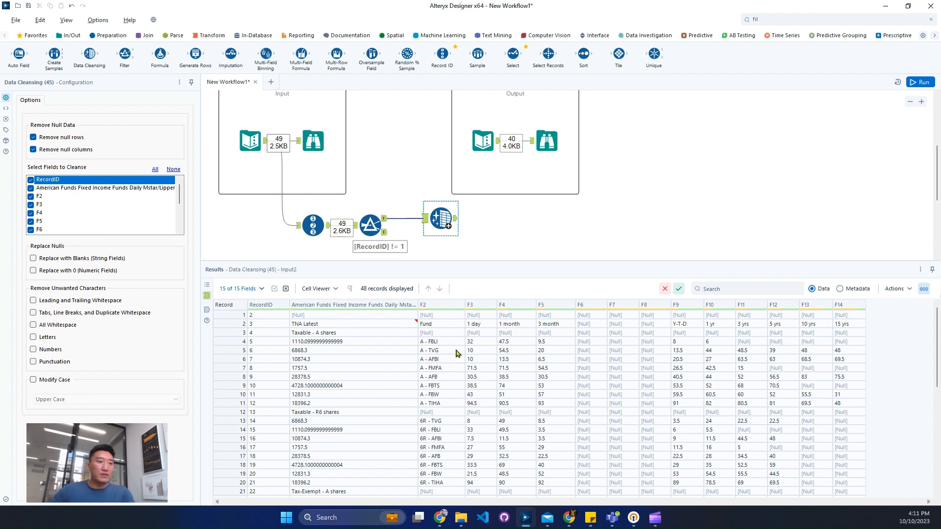
Examine the full multi-line content of the TNA Latest cell and the records below, and display the Filter's False output
{"action": "left_click", "coordinate": [406, 326]}
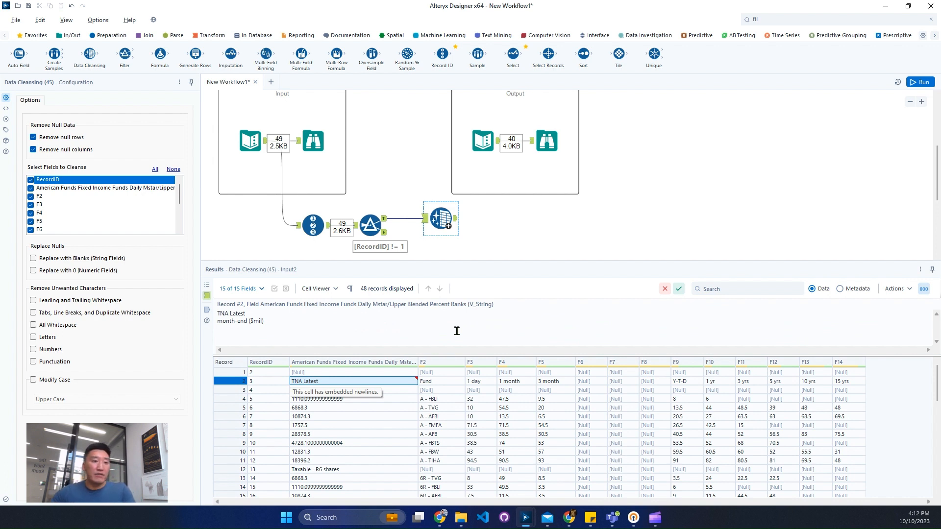
{"action": "scroll", "coordinate": [431, 427], "scroll_direction": "down", "scroll_amount": 3}
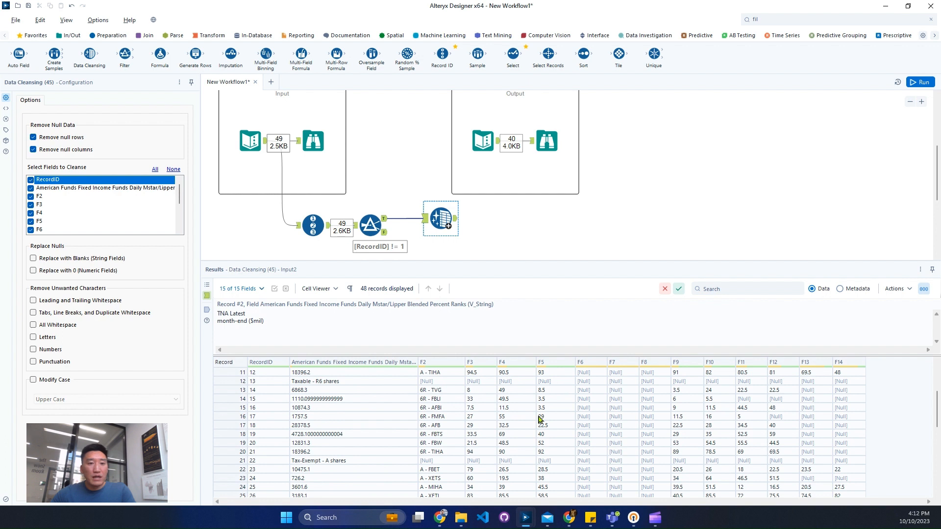
{"action": "scroll", "coordinate": [501, 419], "scroll_direction": "up", "scroll_amount": 3}
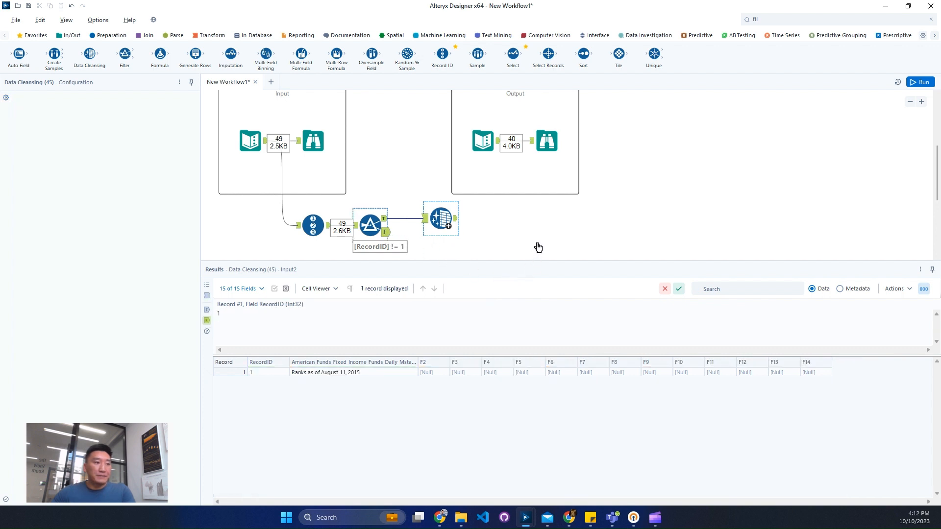
Find the Select tool and connect it to the Filter's False output, below the Data Cleansing tool
{"action": "scroll", "coordinate": [551, 220], "scroll_direction": "down", "scroll_amount": 1}
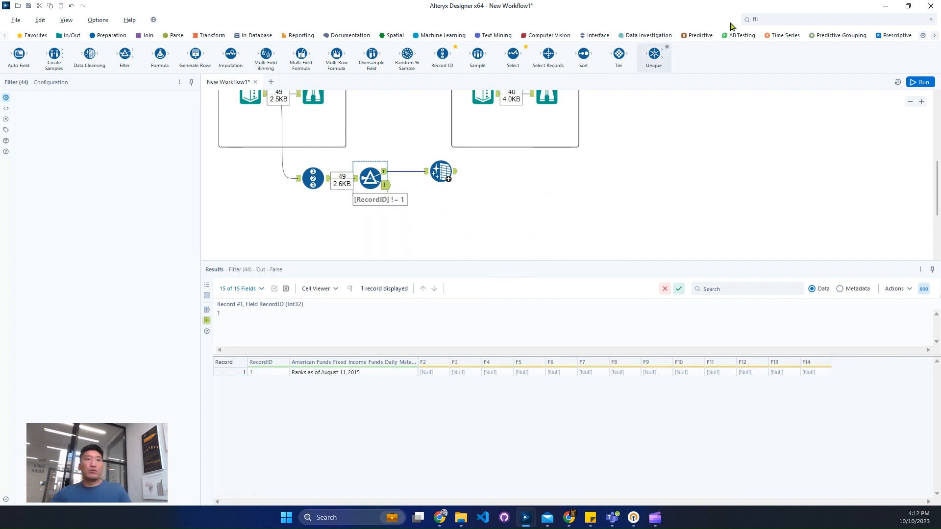
{"action": "left_click", "coordinate": [767, 19]}
{"action": "type", "text": "sel"}
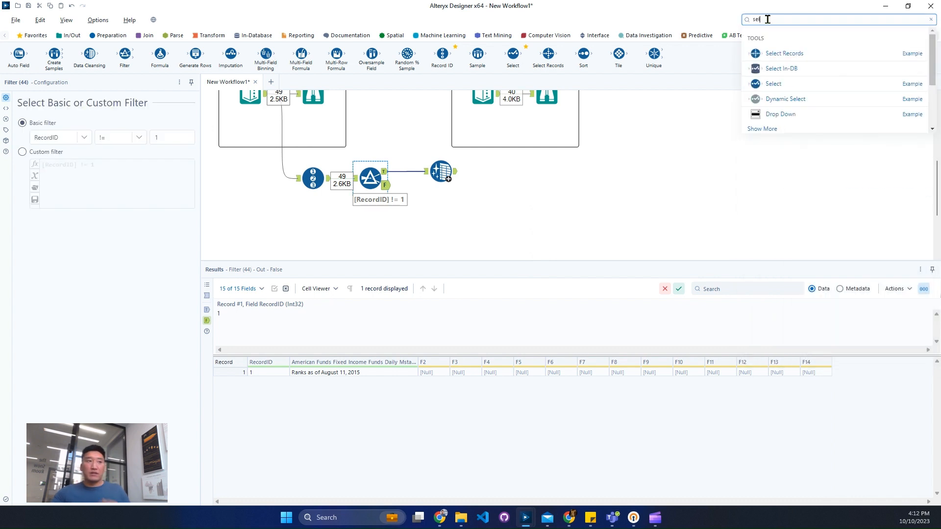
{"action": "left_click_drag", "start_coordinate": [779, 84], "coordinate": [441, 241]}
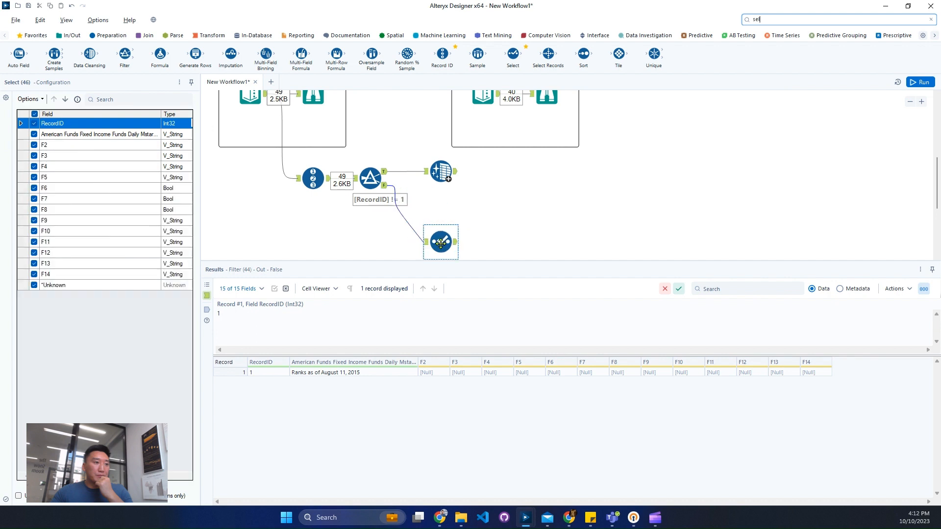
In the Select tool, deselect every field and keep only the American Funds Fixed Income Funds Daily field
{"action": "left_click", "coordinate": [36, 99]}
{"action": "mouse_move", "coordinate": [83, 120]}
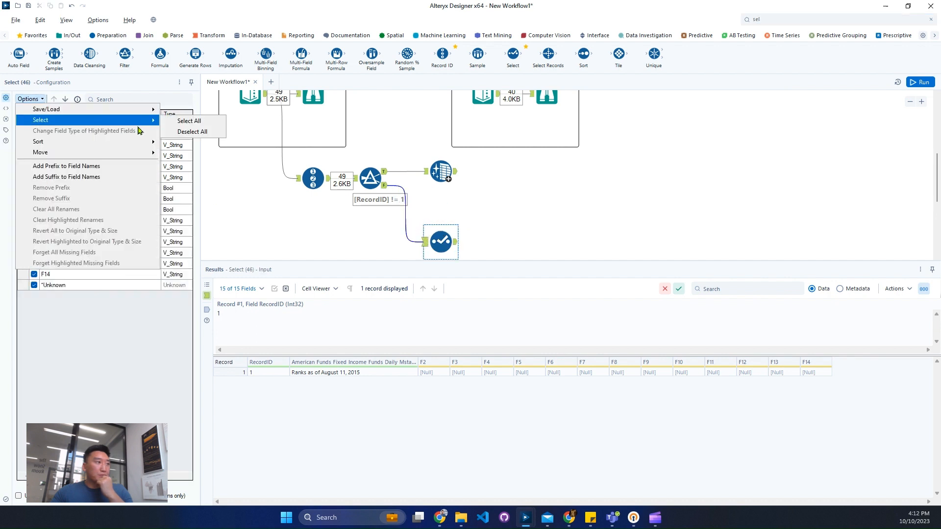
{"action": "left_click", "coordinate": [188, 132]}
{"action": "left_click", "coordinate": [34, 135]}
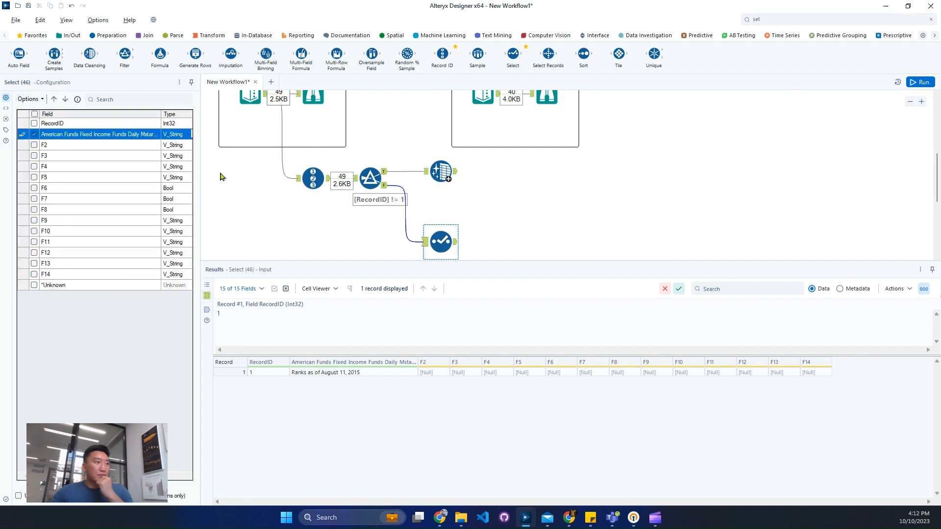
Find the Formula tool and connect it to the Select tool's output
{"action": "left_click", "coordinate": [820, 19]}
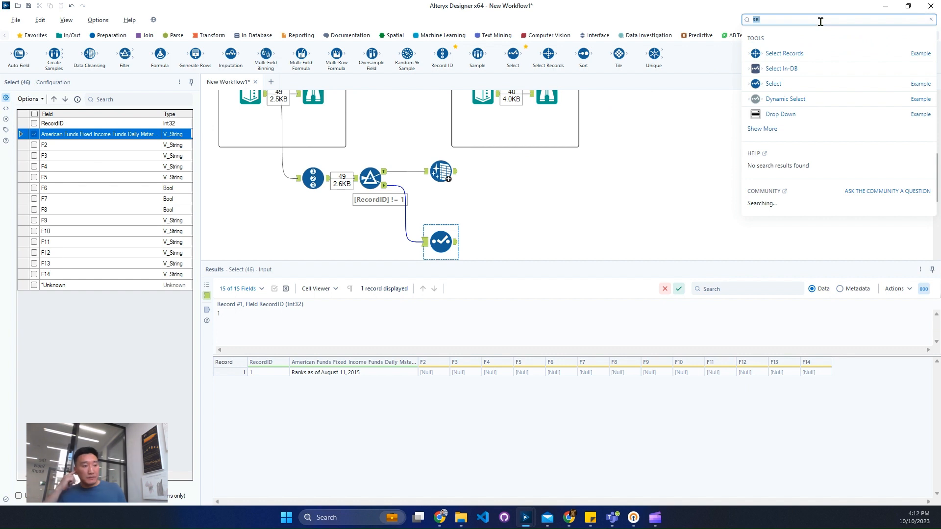
{"action": "type", "text": "f"}
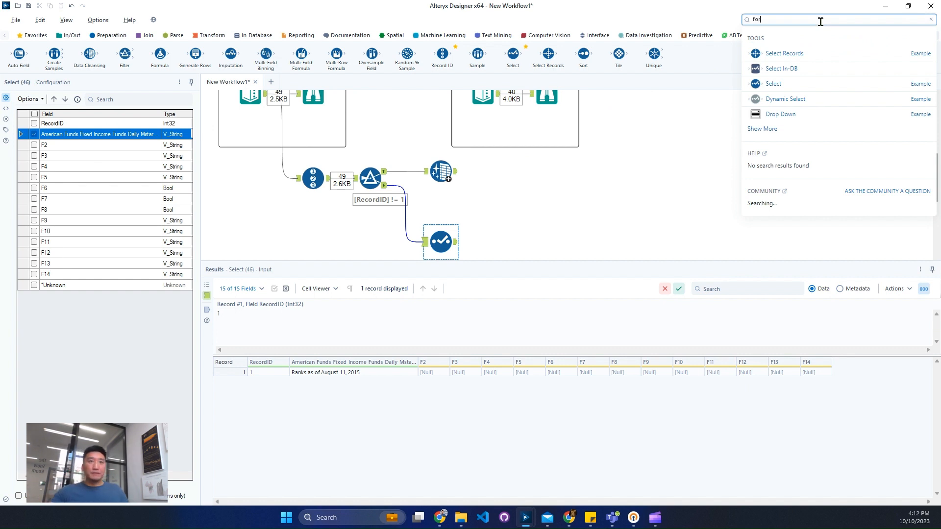
{"action": "type", "text": "or"}
{"action": "left_click_drag", "start_coordinate": [797, 100], "coordinate": [524, 242]}
Copy the leading text "Ranks as of " from the date record in the Select tool's input
{"action": "left_click", "coordinate": [444, 244]}
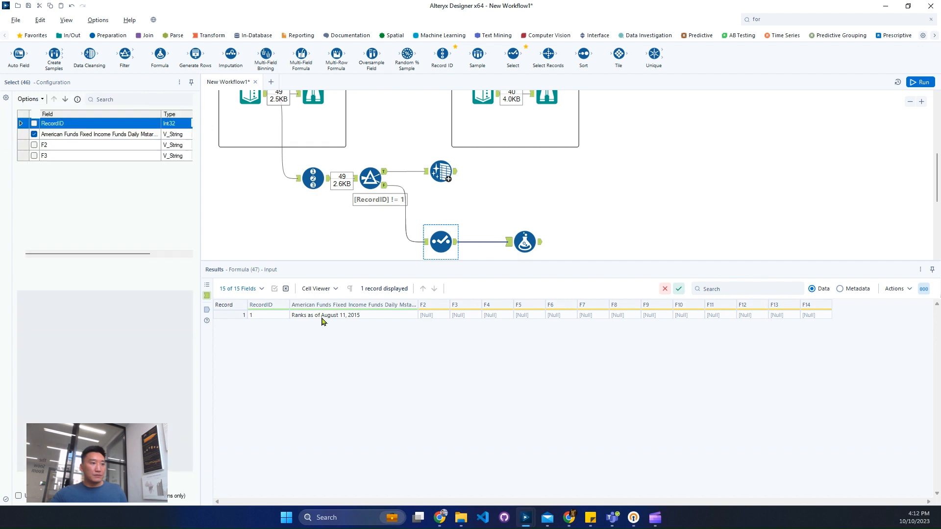
{"action": "left_click", "coordinate": [319, 315]}
{"action": "left_click_drag", "start_coordinate": [249, 313], "coordinate": [155, 311]}
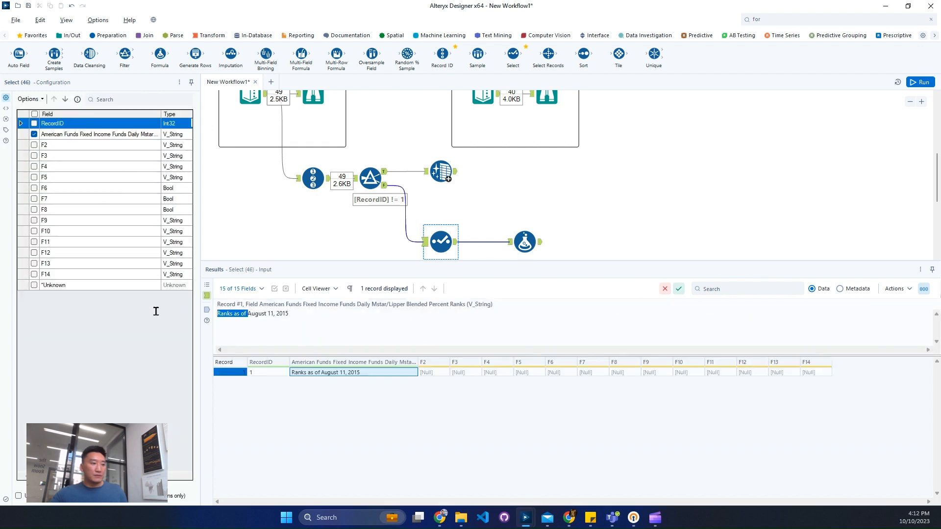
In the Formula tool, choose the American Funds field as output column and insert a Replace function with that field as its string
{"action": "left_click", "coordinate": [525, 241]}
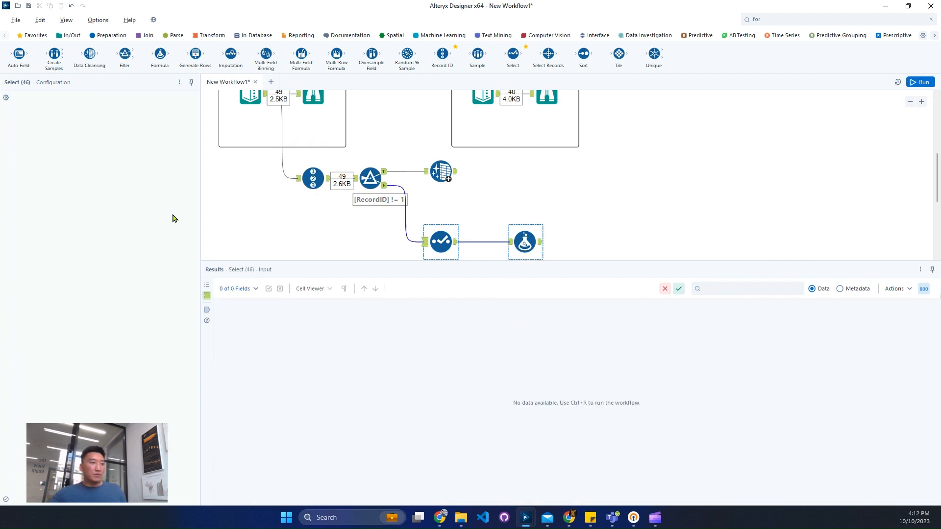
{"action": "left_click", "coordinate": [67, 107]}
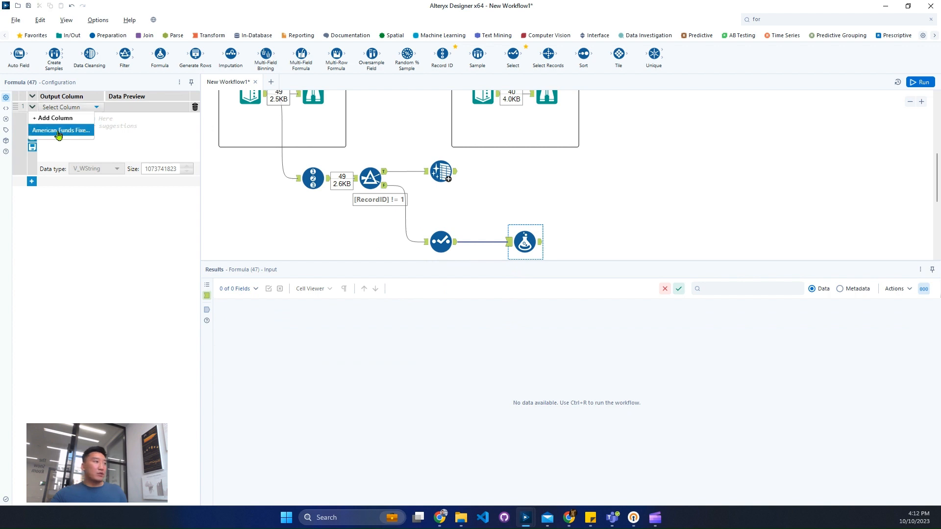
{"action": "left_click", "coordinate": [76, 131]}
{"action": "type", "text": "repl"}
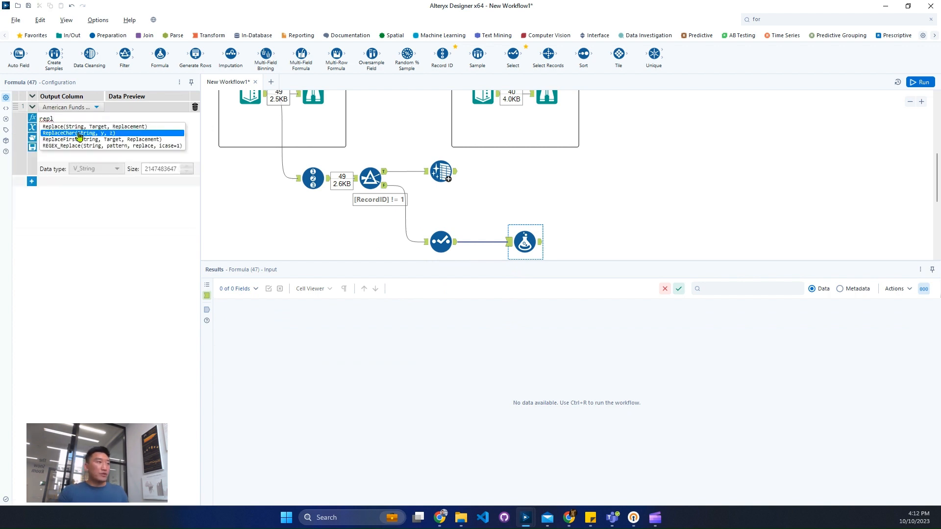
{"action": "key", "text": "Up"}
{"action": "key", "text": "Return"}
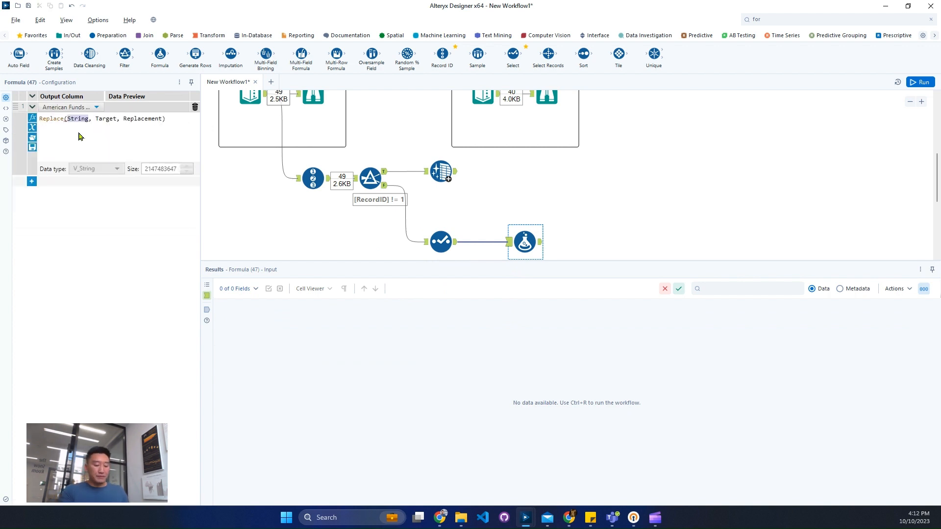
{"action": "type", "text": "am"}
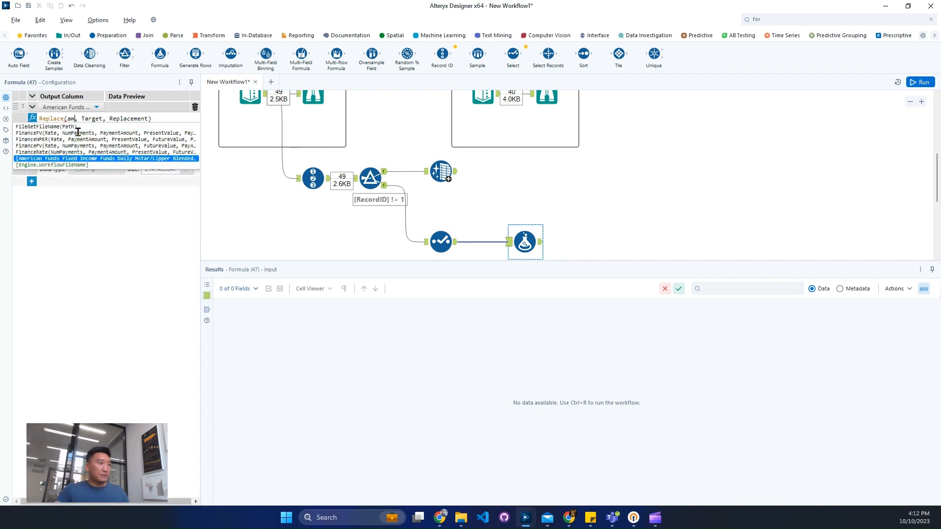
{"action": "key", "text": "Return"}
Complete the Replace function with target 'Ranks as of ' and an empty string '' as replacement
{"action": "double_click", "coordinate": [40, 133]}
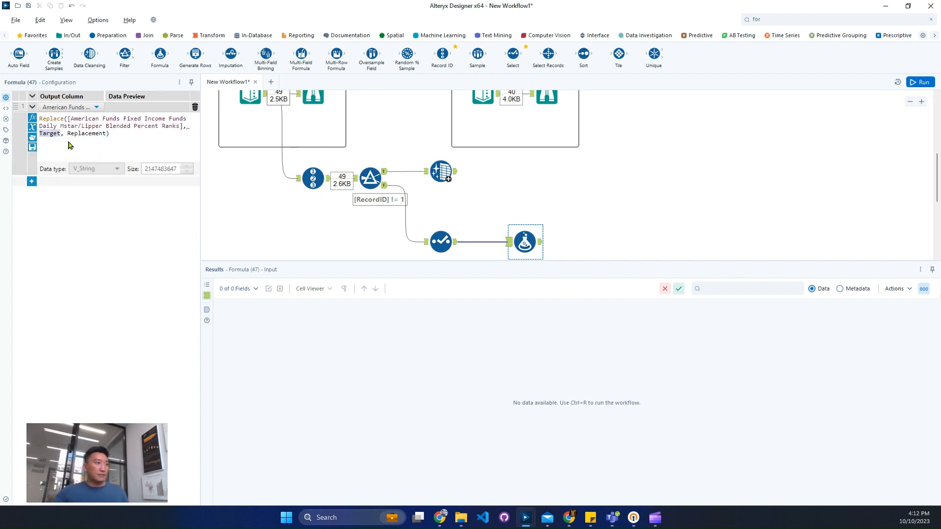
{"action": "type", "text": "''"}
{"action": "type", "text": "Ranks as of "}
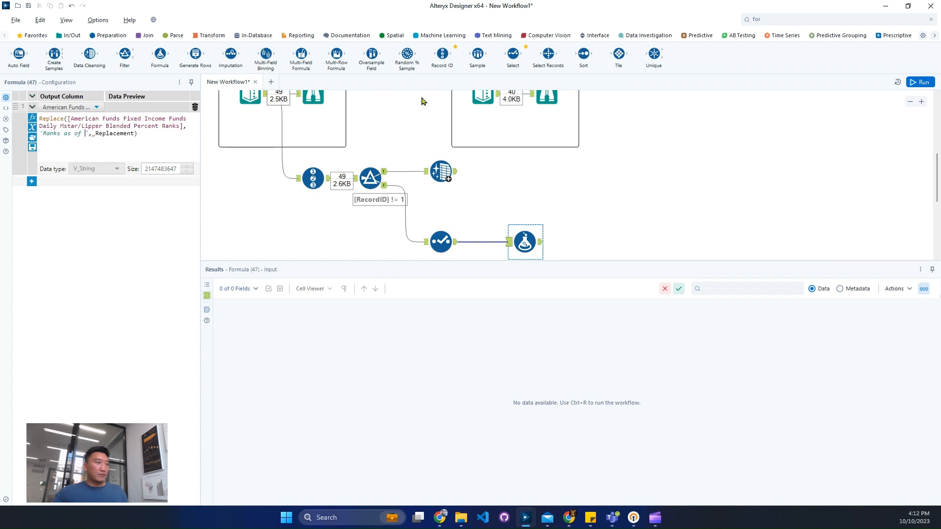
{"action": "type", "text": "''"}
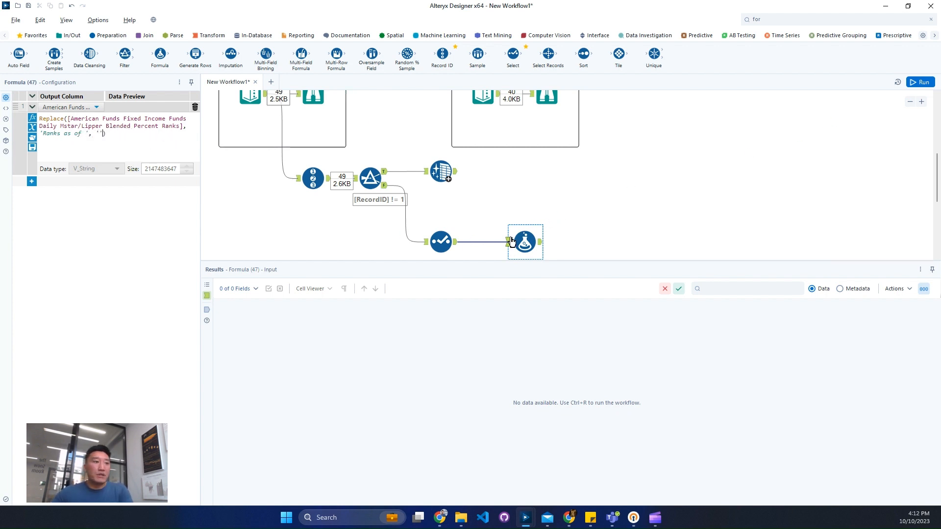
Run the workflow and display the Formula tool's output
{"action": "left_click", "coordinate": [426, 243]}
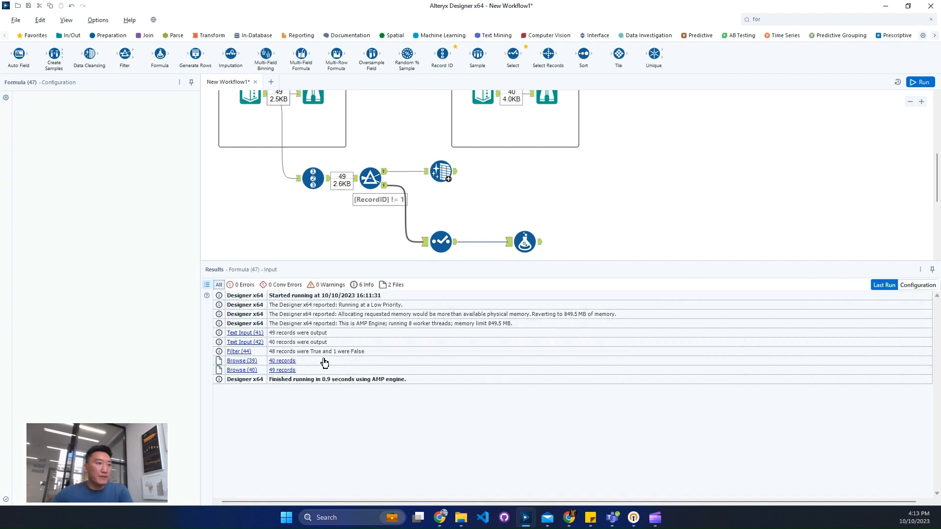
{"action": "left_click", "coordinate": [441, 243]}
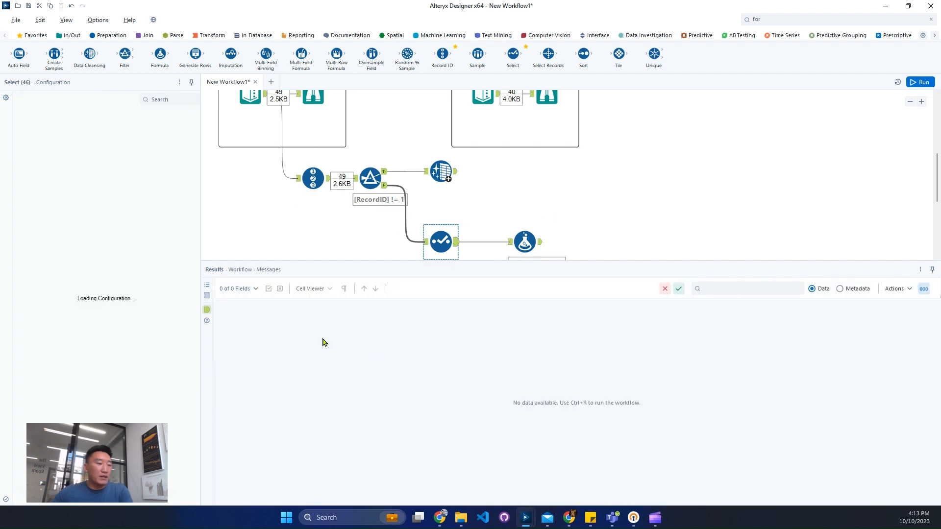
{"action": "left_click", "coordinate": [920, 83]}
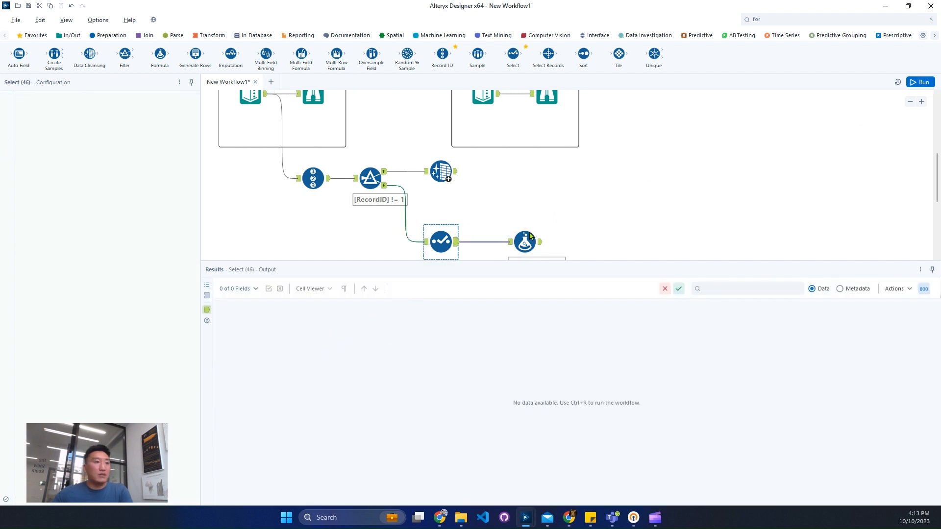
{"action": "left_click", "coordinate": [526, 236]}
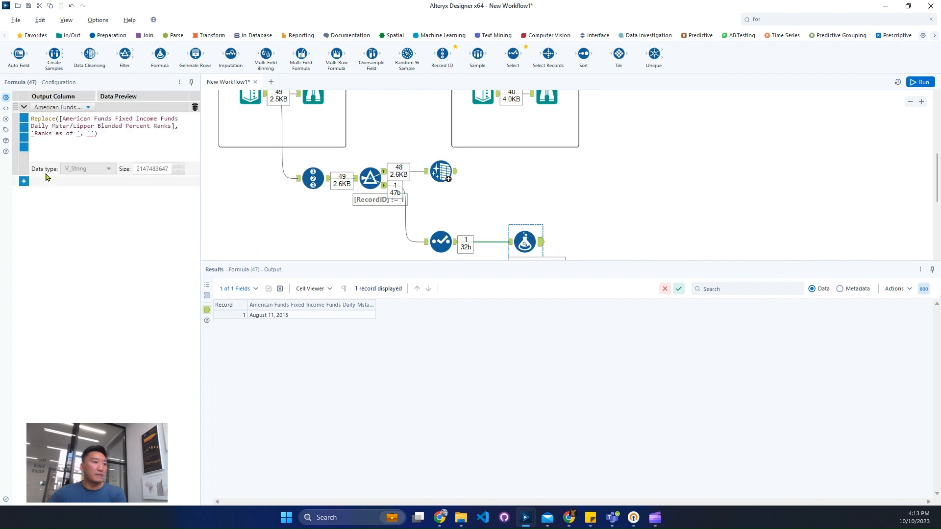
Compare the Formula output with the expected output's Date column, including the field types in its metadata
{"action": "left_click", "coordinate": [31, 181]}
{"action": "left_click", "coordinate": [546, 98]}
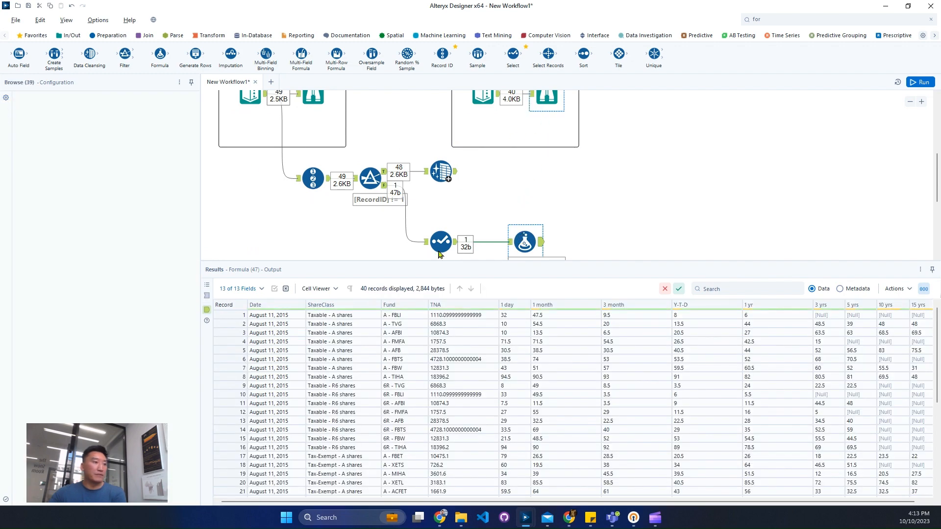
{"action": "left_click", "coordinate": [522, 240]}
{"action": "left_click", "coordinate": [552, 97]}
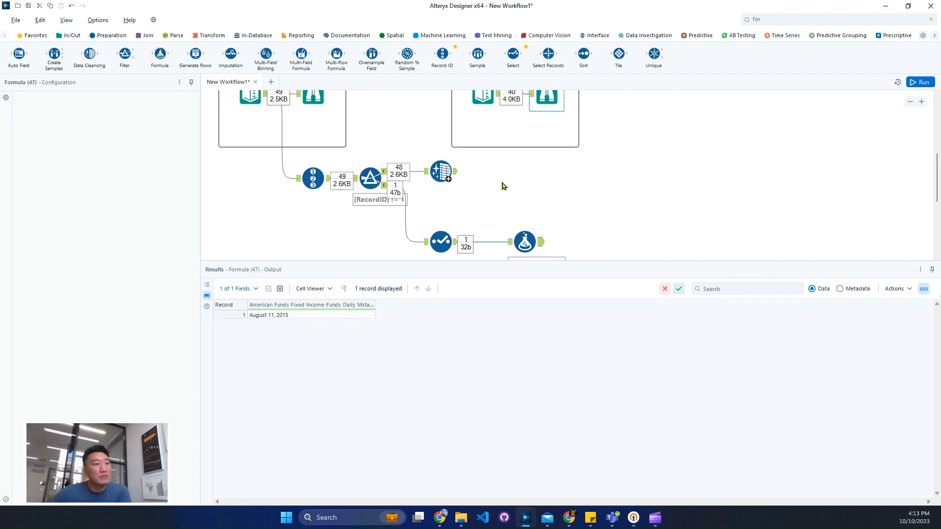
{"action": "left_click_drag", "start_coordinate": [277, 338], "coordinate": [284, 395]}
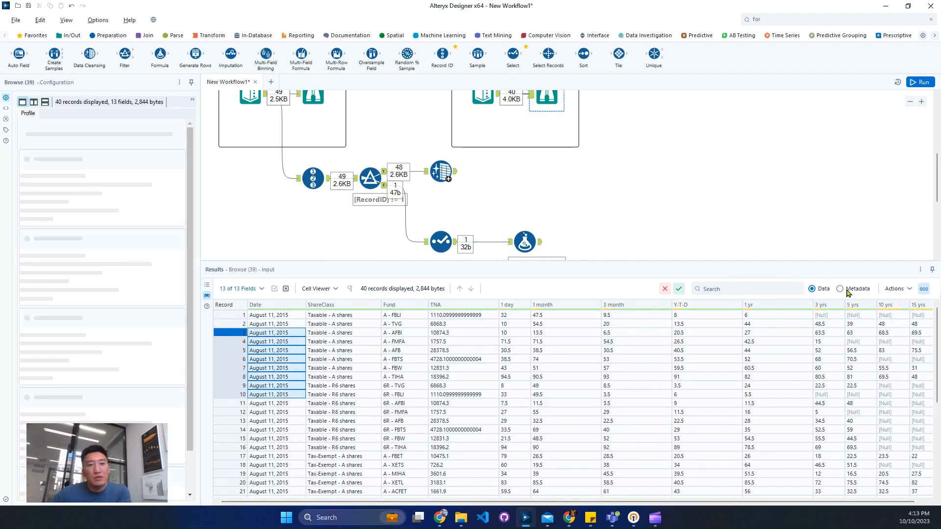
{"action": "left_click", "coordinate": [841, 289]}
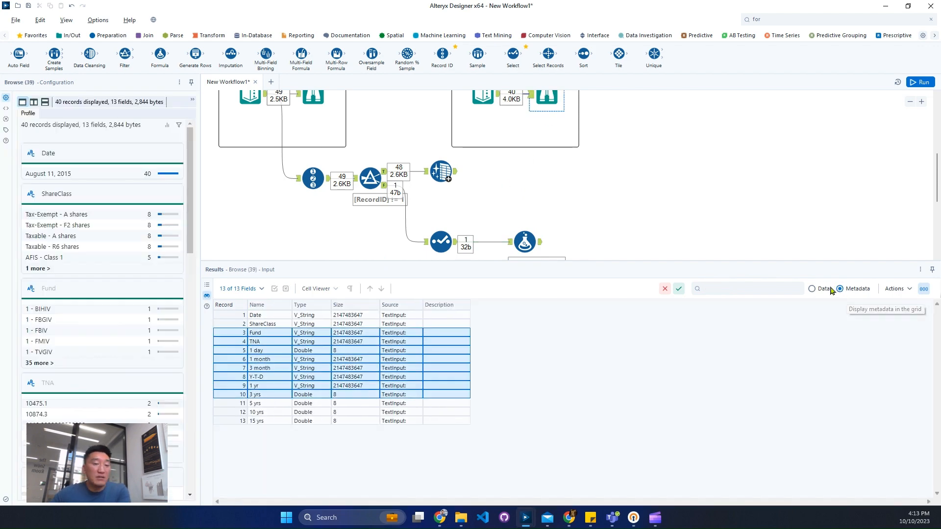
{"action": "left_click", "coordinate": [813, 289]}
Change the Replace expression's output to a new column named Date
{"action": "left_click", "coordinate": [526, 243]}
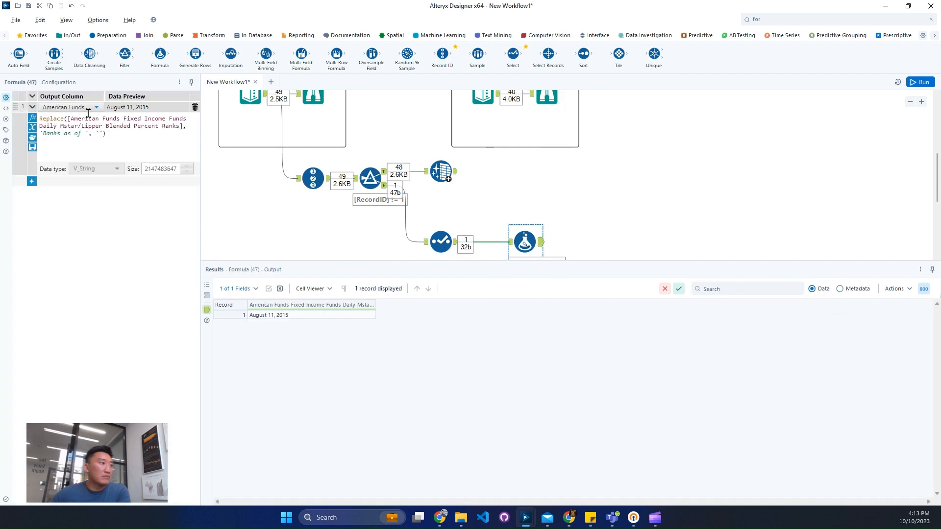
{"action": "left_click", "coordinate": [88, 110]}
{"action": "left_click", "coordinate": [71, 117]}
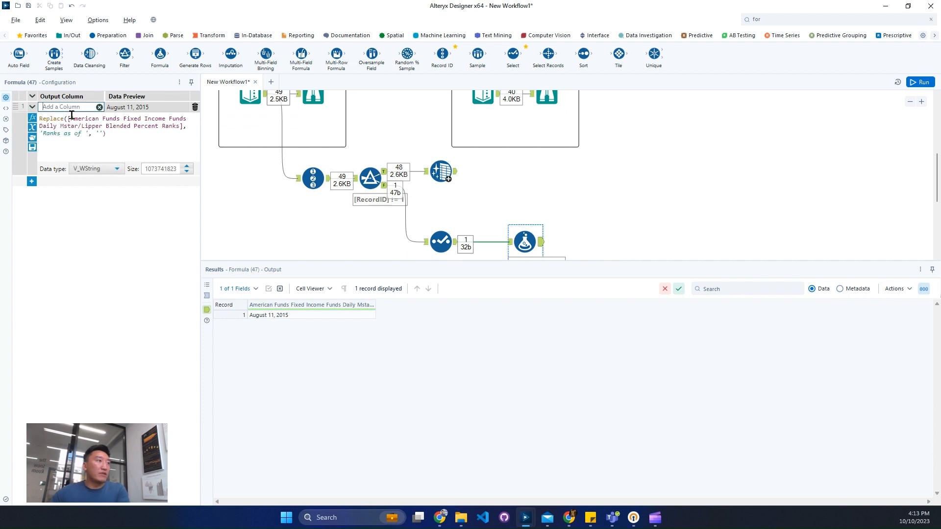
{"action": "type", "text": "Date"}
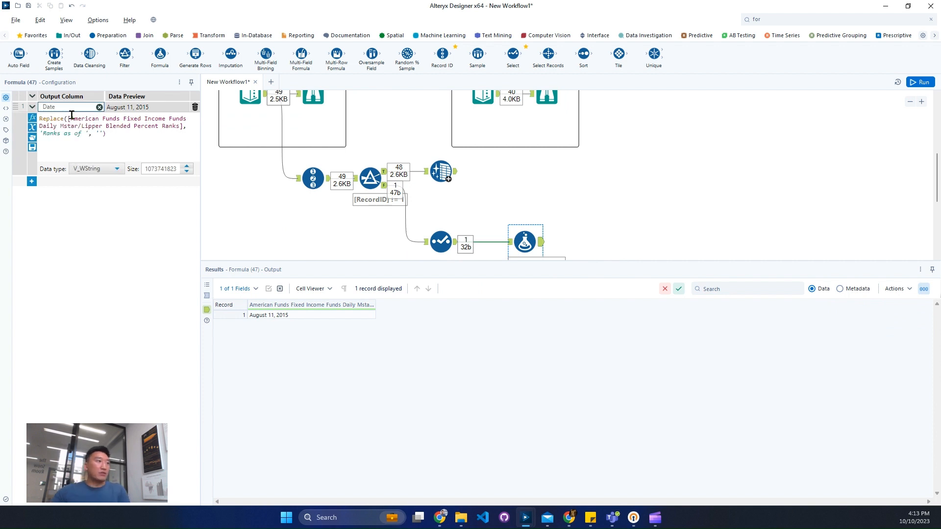
Run the workflow and check the Date value in the Formula tool's output
{"action": "left_click", "coordinate": [921, 82]}
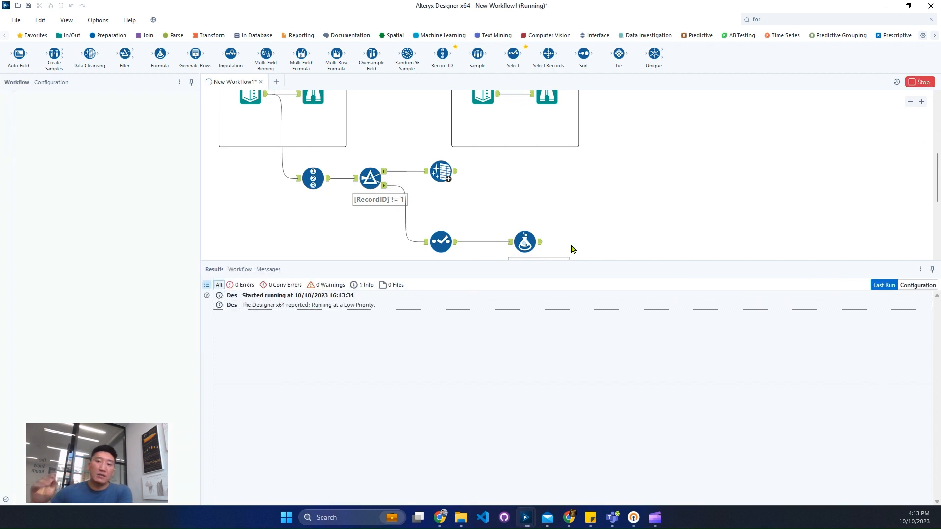
{"action": "left_click", "coordinate": [540, 243]}
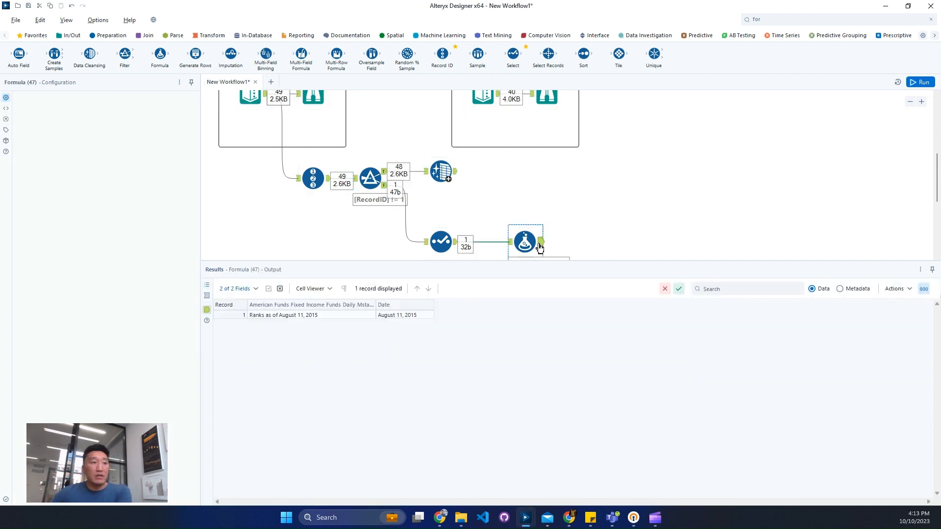
{"action": "left_click", "coordinate": [410, 315]}
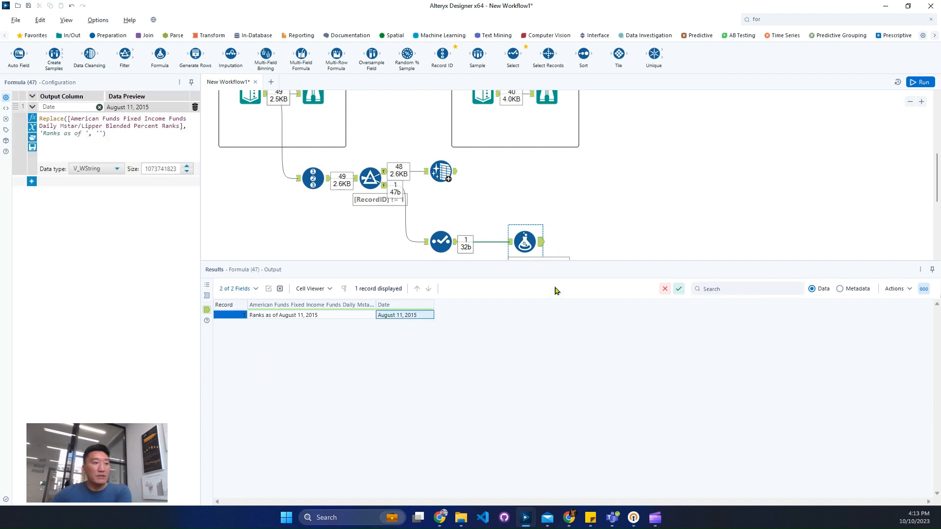
Connect a Sort tool to the Data Cleansing tool's output and sort by RecordID in ascending order
{"action": "left_click", "coordinate": [453, 177]}
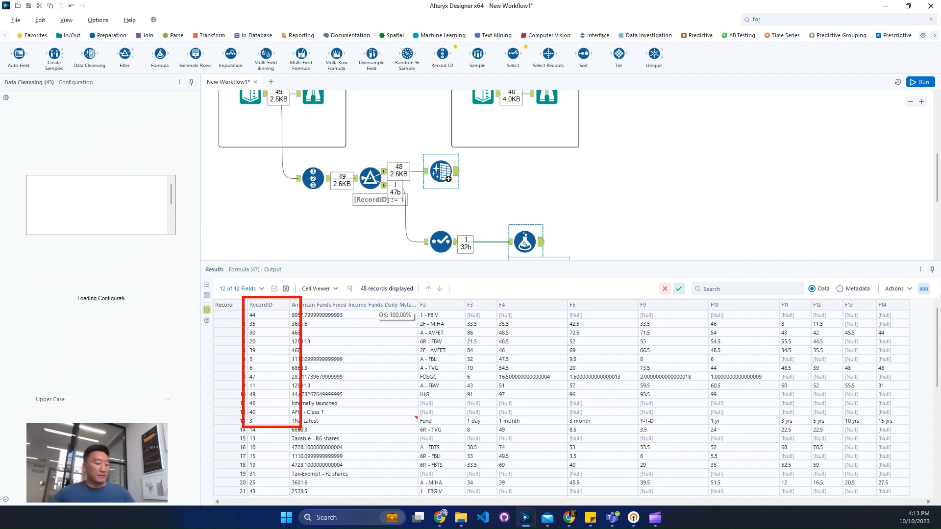
{"action": "left_click", "coordinate": [852, 18]}
{"action": "type", "text": "sort"}
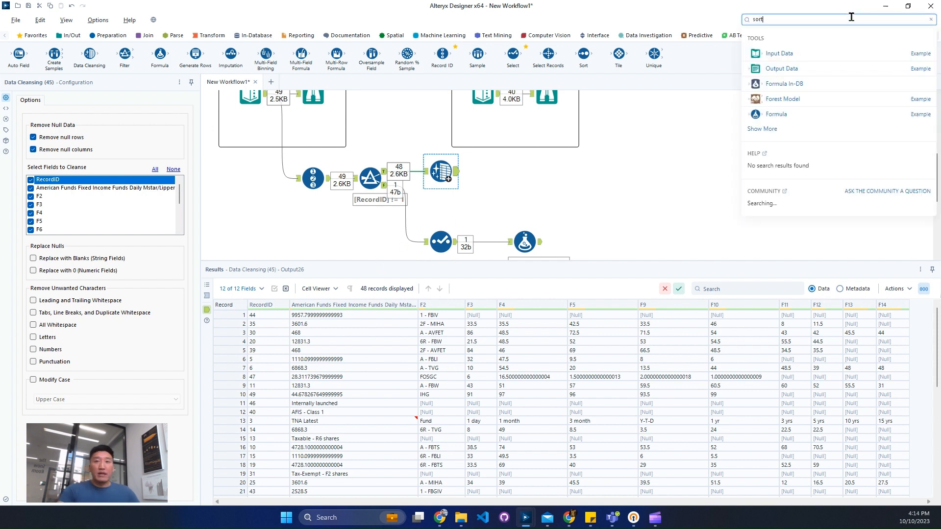
{"action": "left_click_drag", "start_coordinate": [767, 56], "coordinate": [512, 172]}
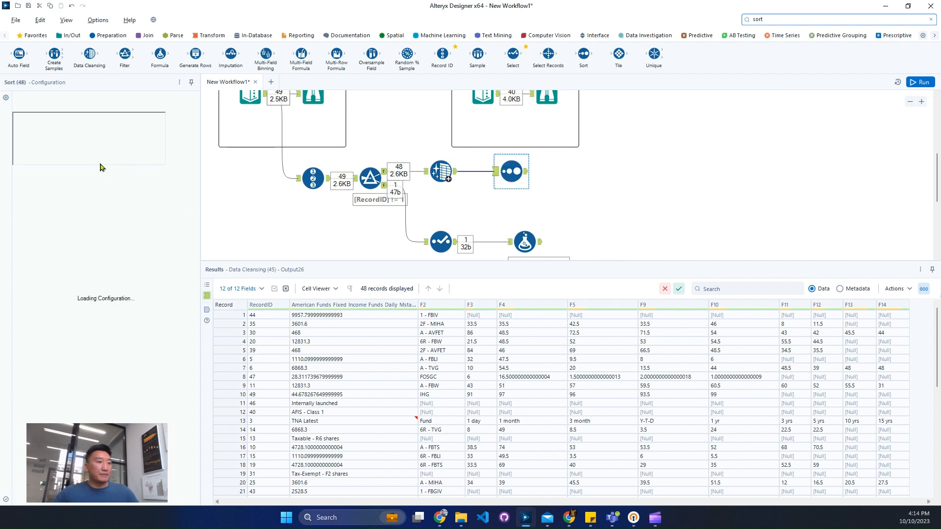
{"action": "left_click", "coordinate": [66, 129]}
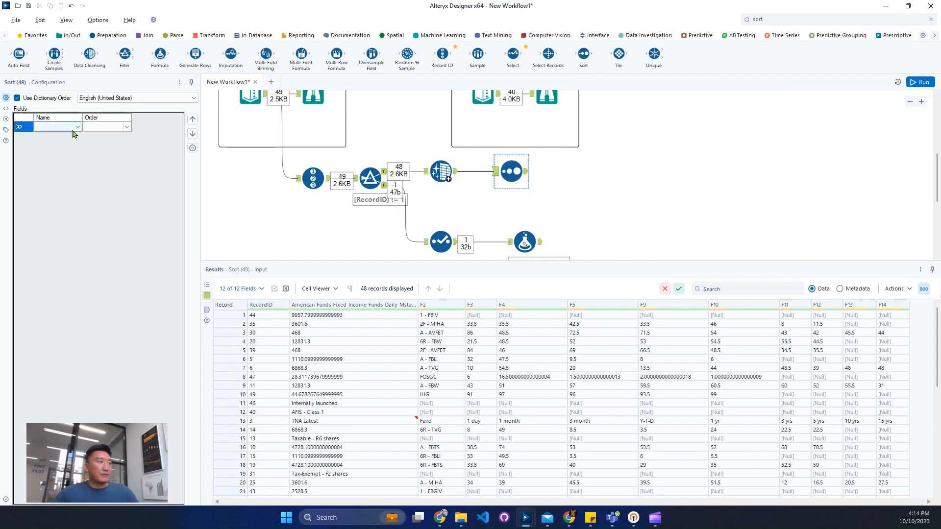
{"action": "left_click", "coordinate": [75, 128]}
{"action": "left_click", "coordinate": [80, 136]}
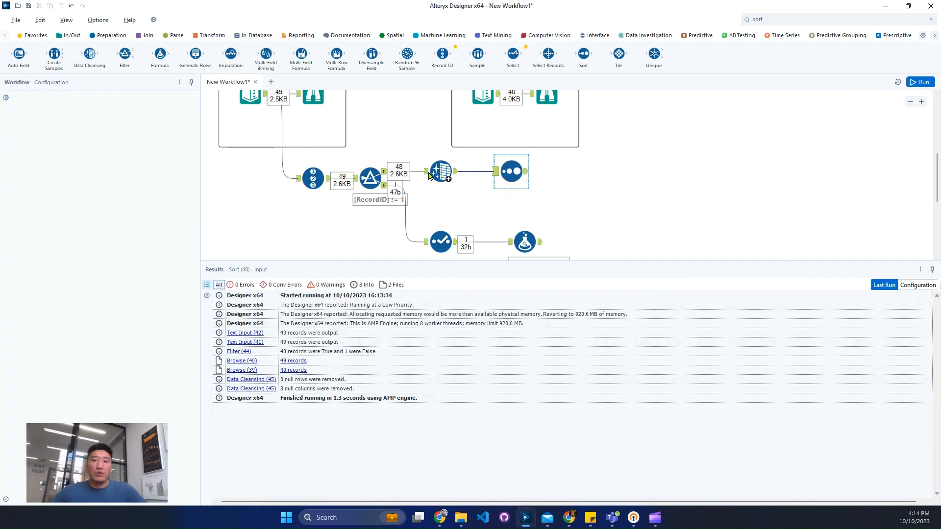
Examine the Data Cleansing tool's input for category heading rows, their null values in F2, and the empty record with RecordID 2
{"action": "left_click", "coordinate": [433, 176]}
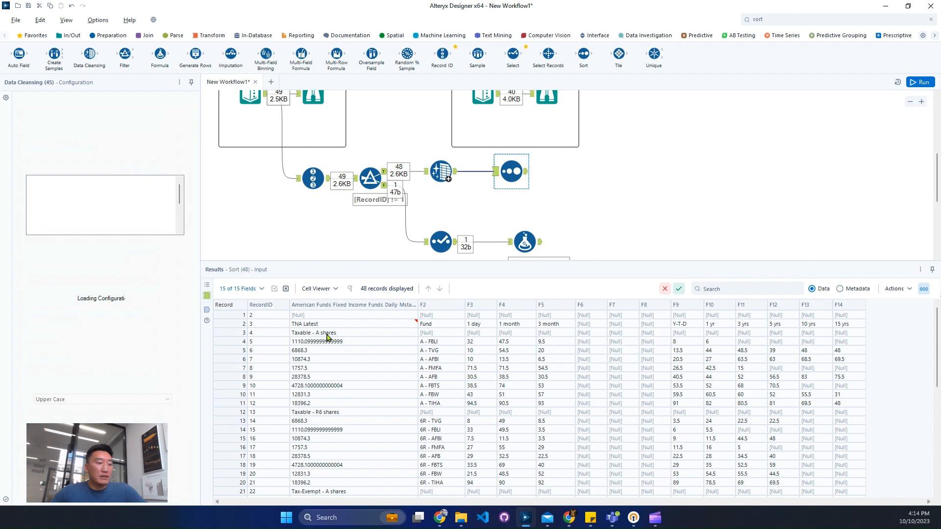
{"action": "left_click", "coordinate": [328, 334]}
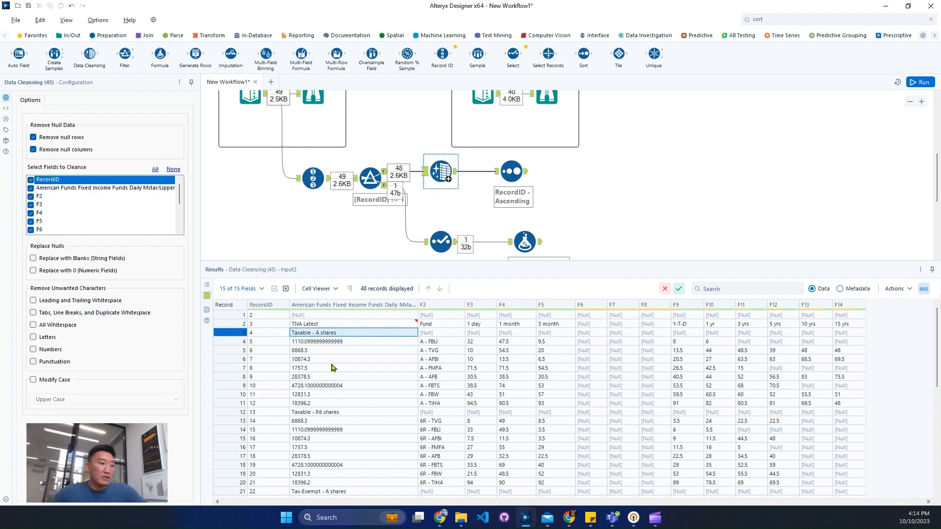
{"action": "scroll", "coordinate": [336, 396], "scroll_direction": "down", "scroll_amount": 3}
{"action": "scroll", "coordinate": [347, 415], "scroll_direction": "down", "scroll_amount": 4}
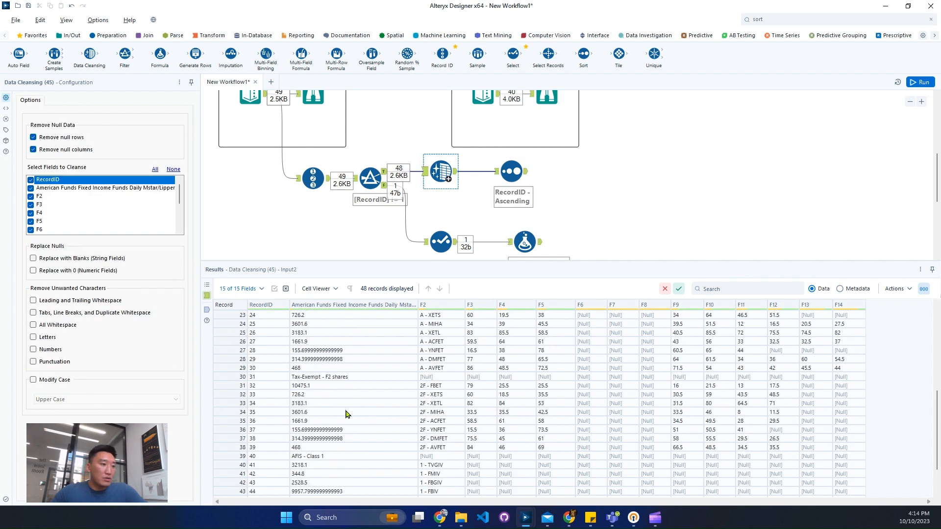
{"action": "scroll", "coordinate": [321, 396], "scroll_direction": "down", "scroll_amount": 2}
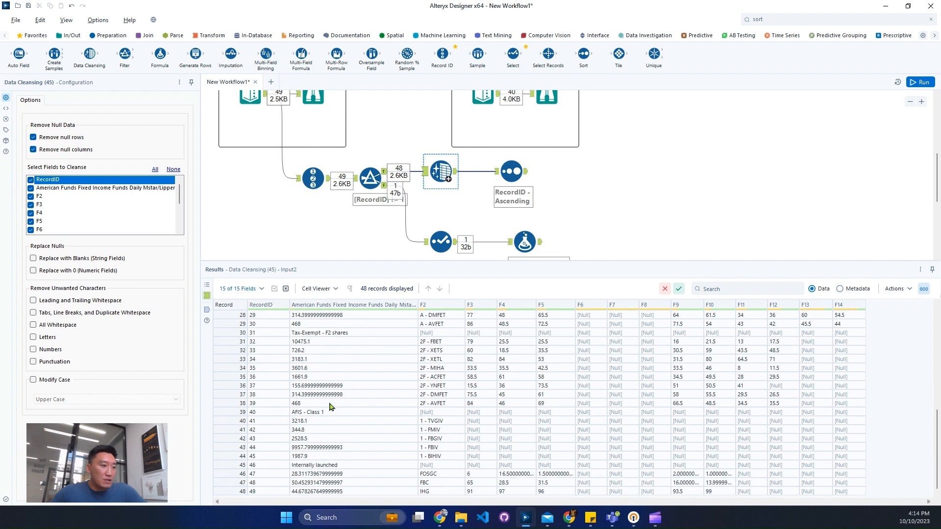
{"action": "left_click", "coordinate": [345, 416]}
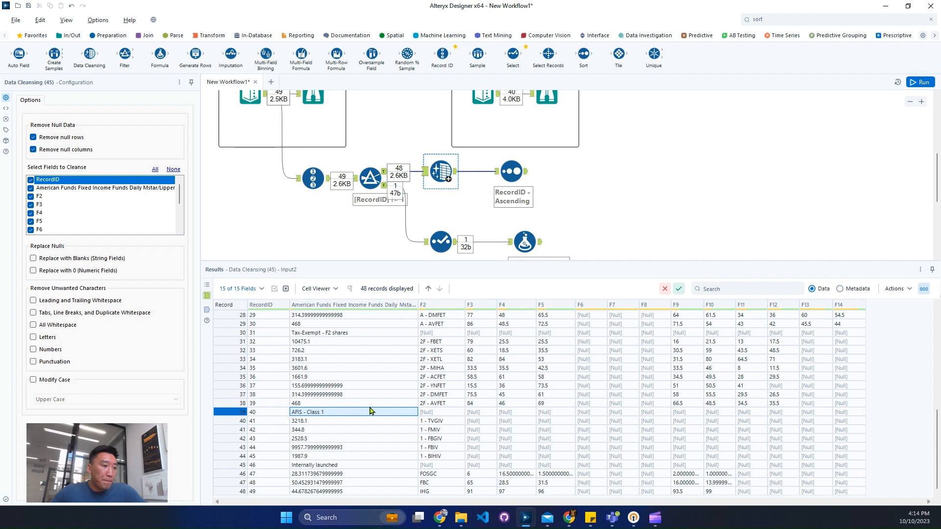
{"action": "scroll", "coordinate": [362, 399], "scroll_direction": "up", "scroll_amount": 9}
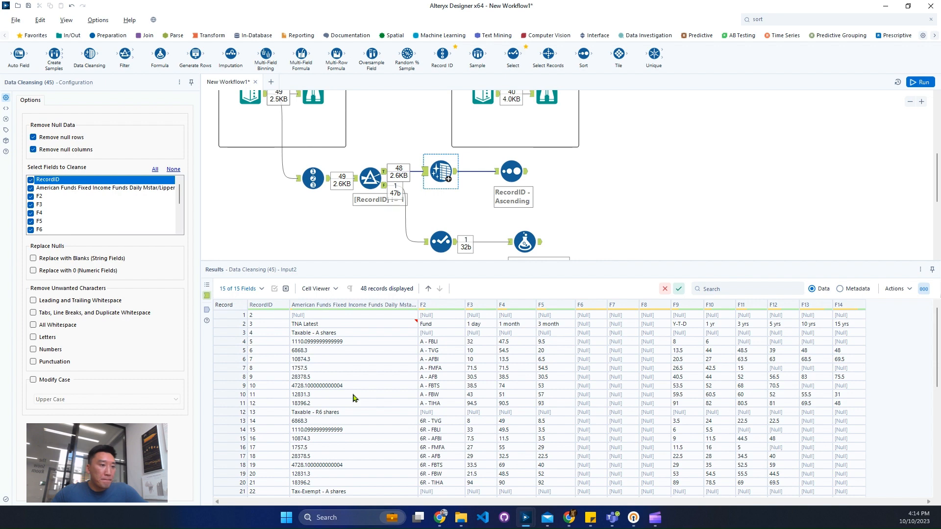
{"action": "left_click", "coordinate": [438, 334]}
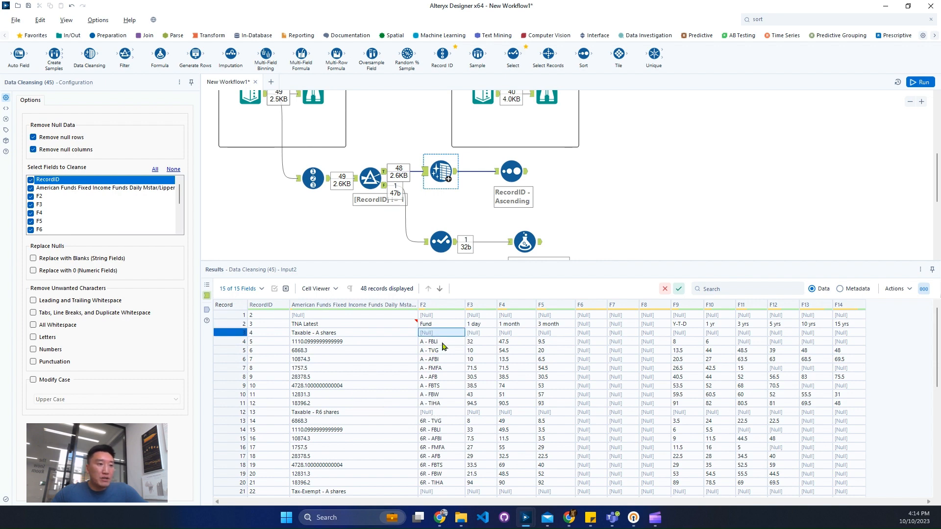
{"action": "left_click", "coordinate": [367, 333]}
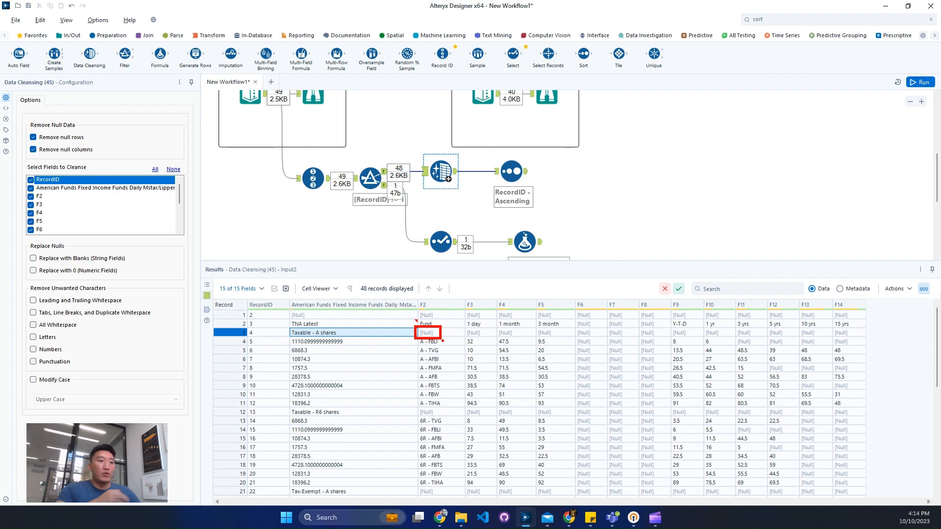
{"action": "key", "text": "Escape"}
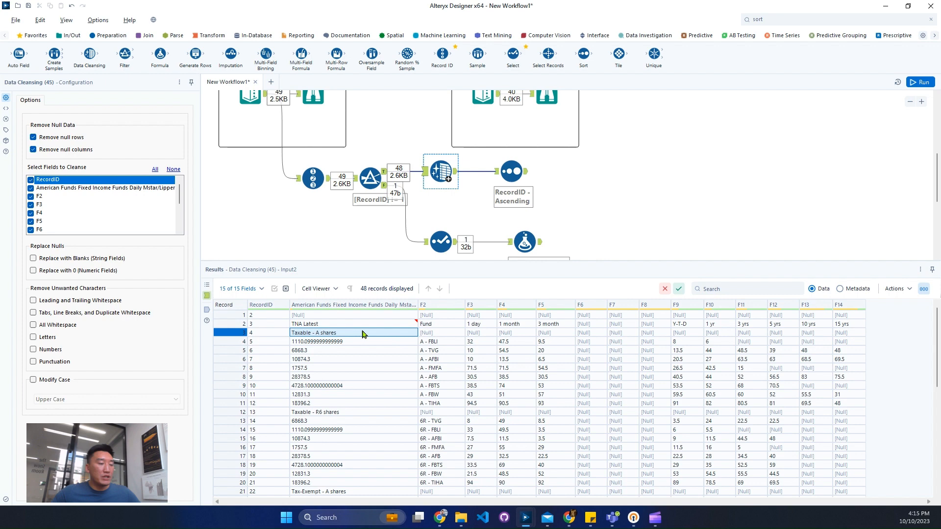
{"action": "left_click", "coordinate": [231, 315]}
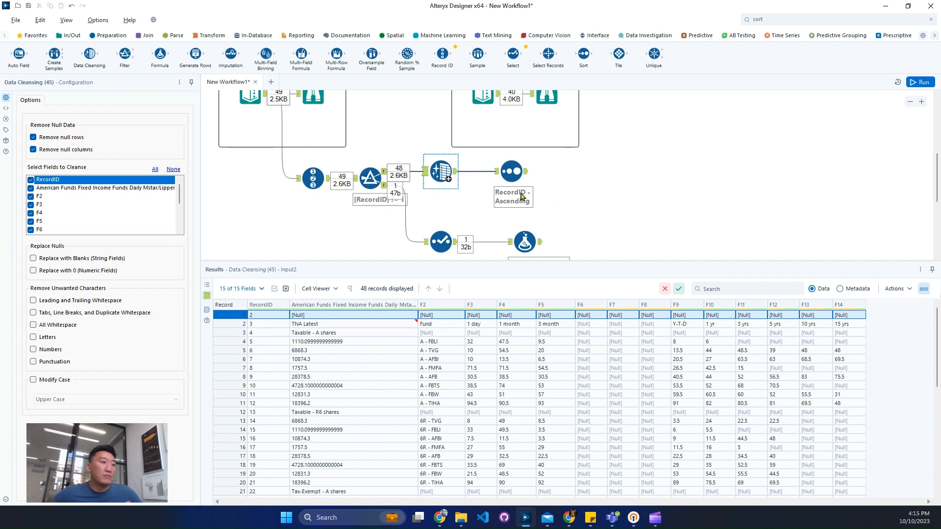
Insert a Filter tool between the Data Cleansing and Sort tools, moving the Sort tool away to make room
{"action": "left_click", "coordinate": [500, 193]}
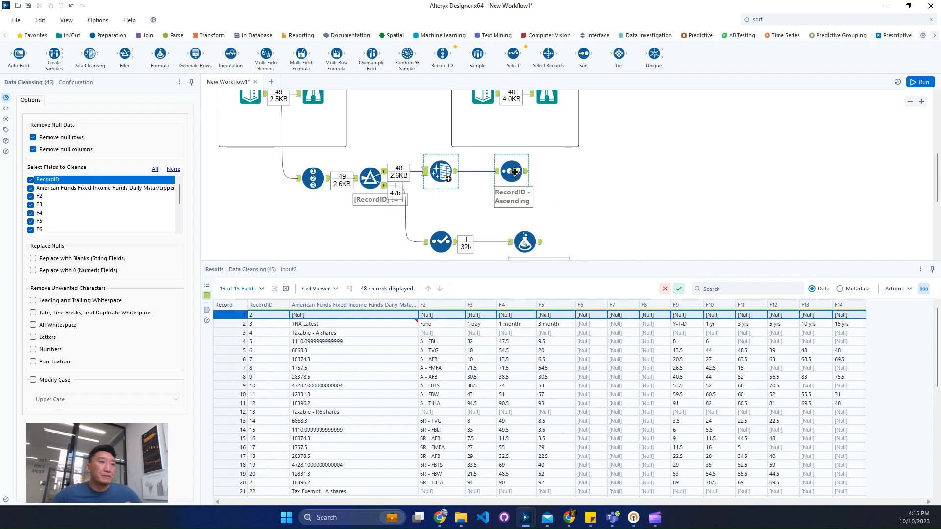
{"action": "left_click_drag", "start_coordinate": [511, 171], "coordinate": [553, 171]}
{"action": "left_click", "coordinate": [783, 20]}
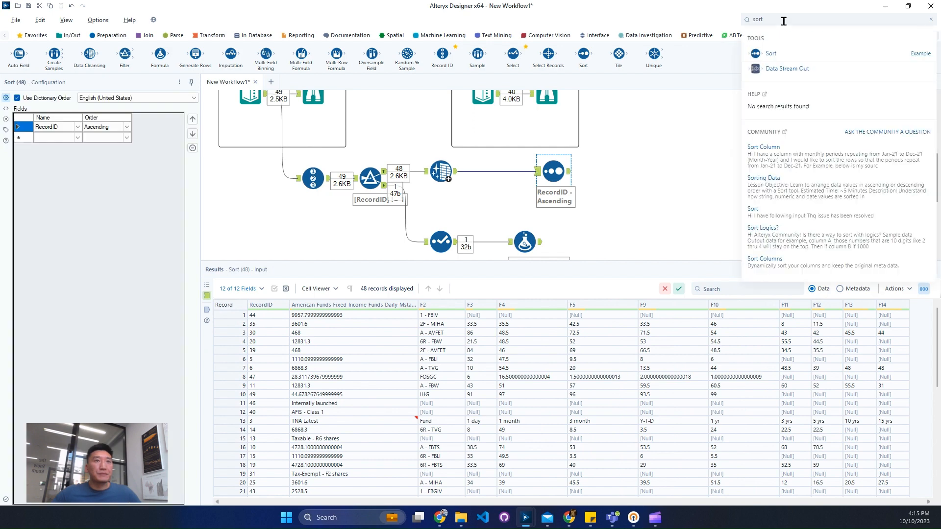
{"action": "type", "text": "fil"}
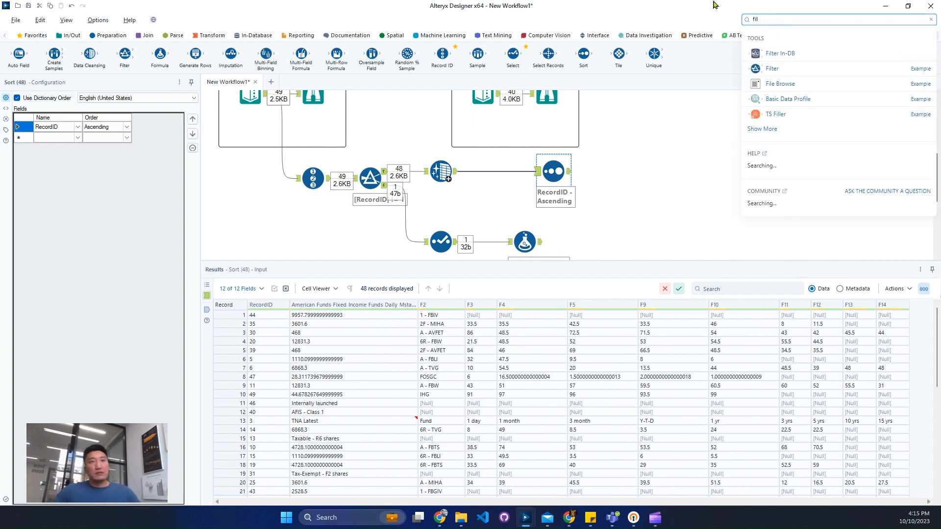
{"action": "left_click_drag", "start_coordinate": [773, 67], "coordinate": [517, 172]}
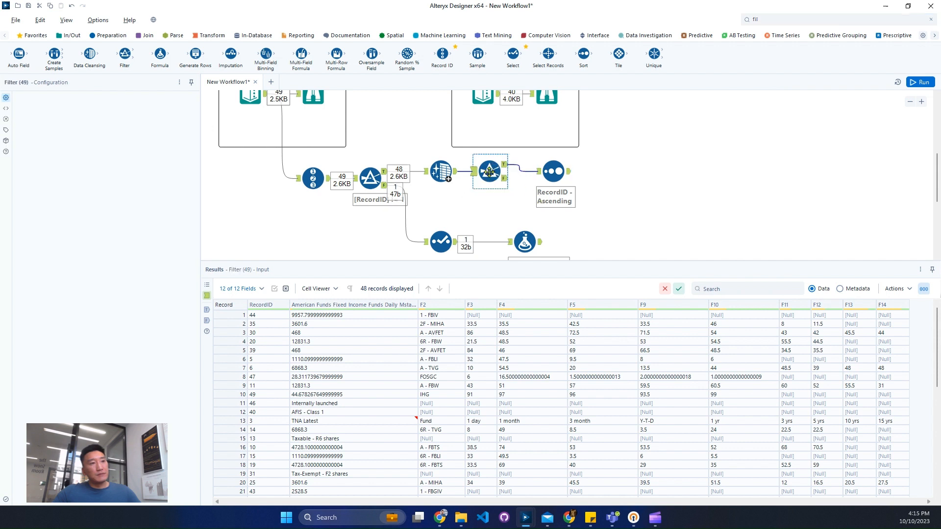
Configure the new filter as RecordID != 2 and shift the Sort tool further from it
{"action": "left_click", "coordinate": [61, 138]}
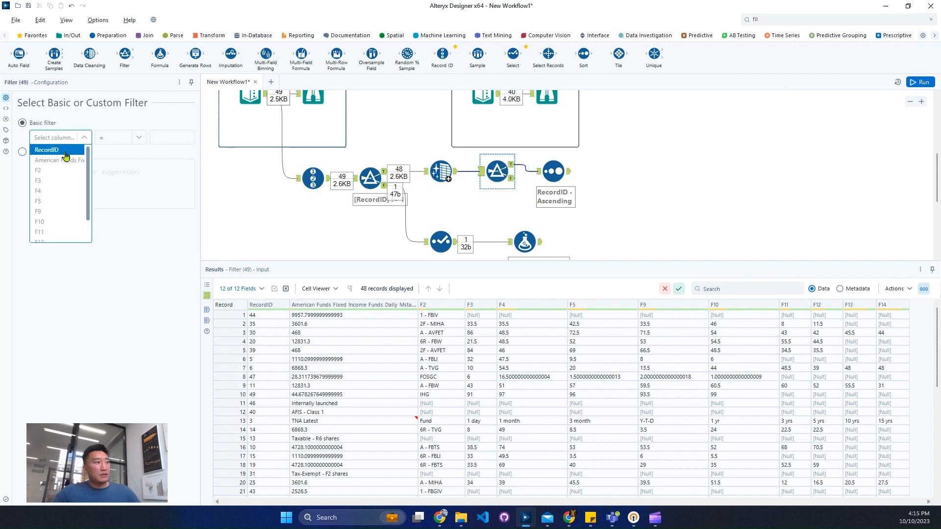
{"action": "left_click", "coordinate": [176, 137]}
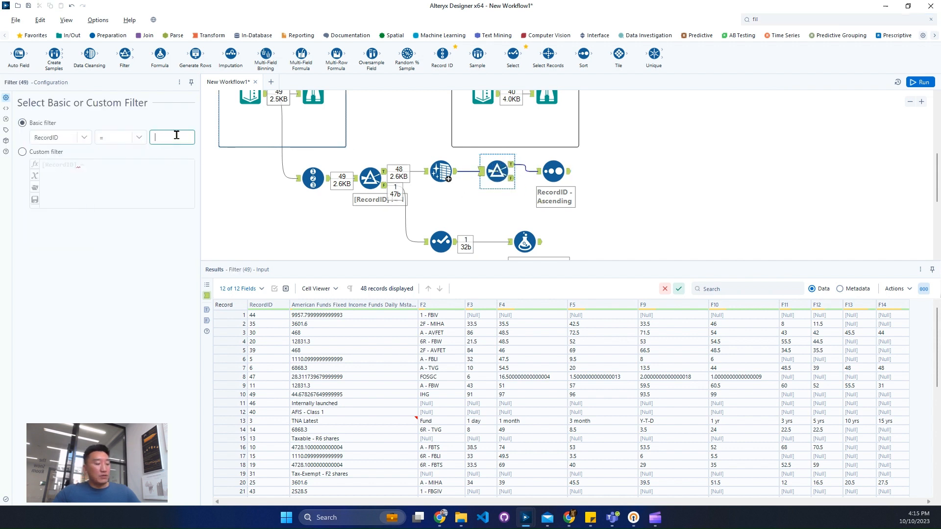
{"action": "left_click", "coordinate": [139, 139]}
{"action": "left_click", "coordinate": [122, 162]}
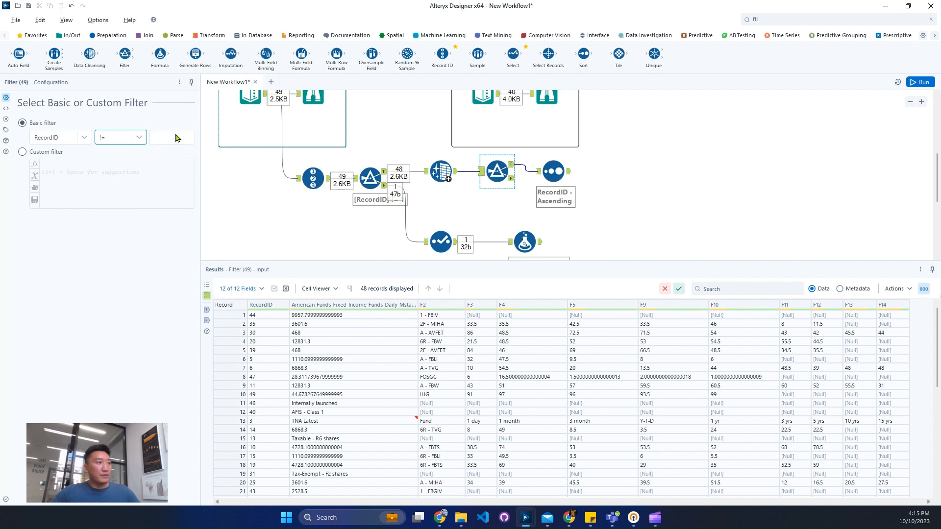
{"action": "left_click", "coordinate": [173, 137]}
{"action": "type", "text": "2"}
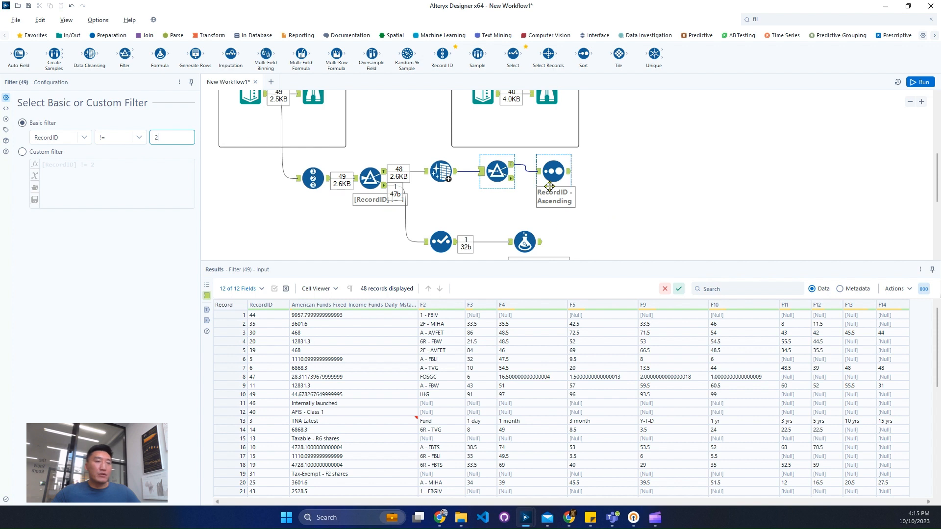
{"action": "left_click_drag", "start_coordinate": [549, 186], "coordinate": [573, 173]}
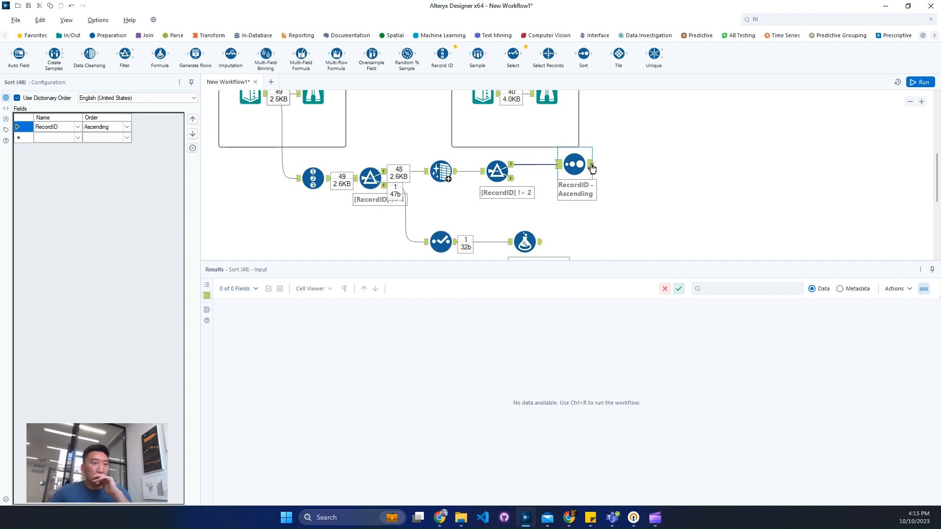
Change the first filter's condition to RecordID <= 2
{"action": "scroll", "coordinate": [454, 228], "scroll_direction": "down", "scroll_amount": 1}
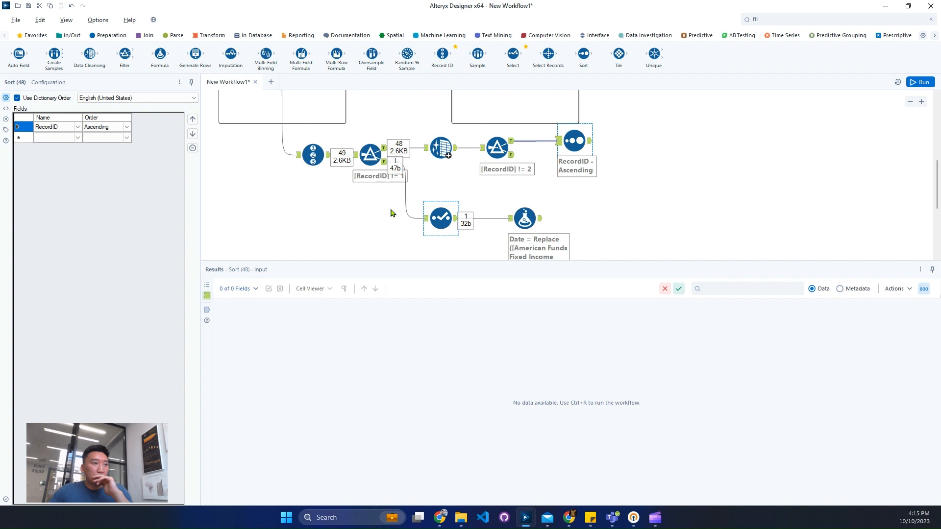
{"action": "left_click", "coordinate": [367, 163]}
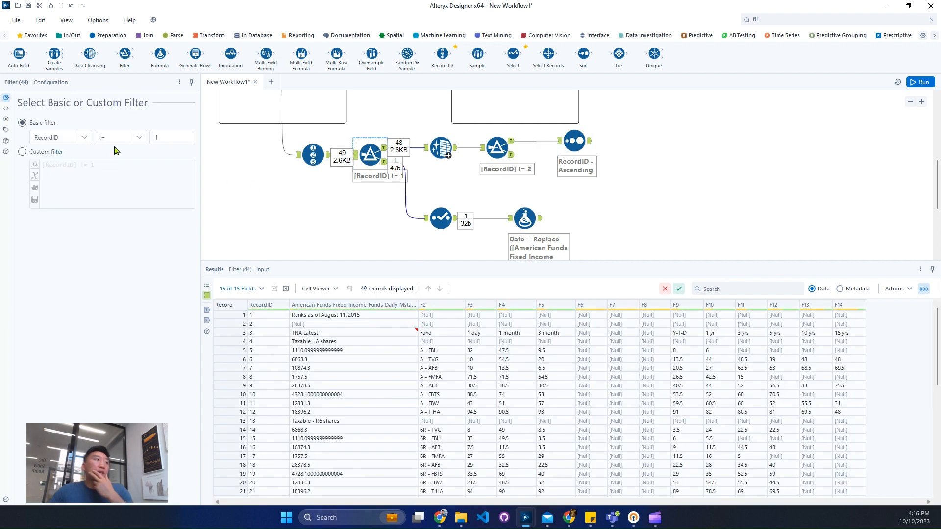
{"action": "left_click", "coordinate": [125, 139]}
{"action": "left_click", "coordinate": [121, 182]}
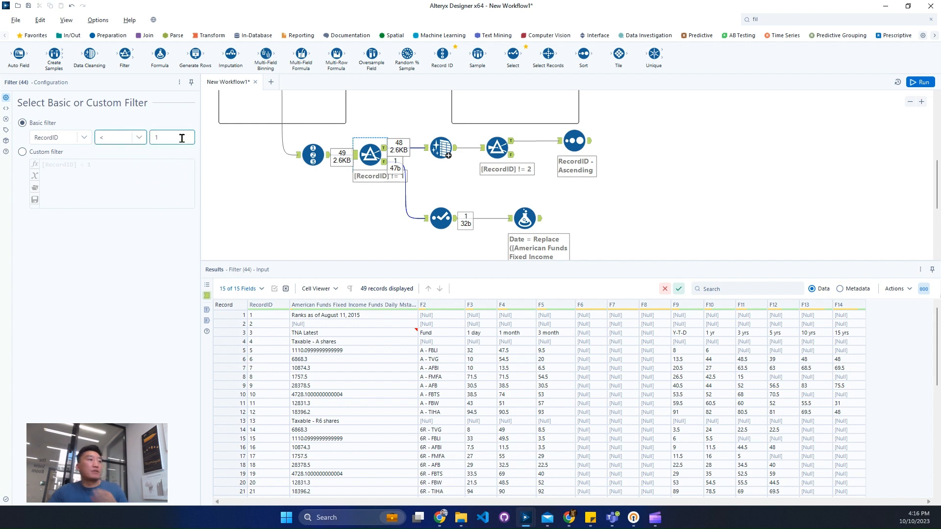
{"action": "double_click", "coordinate": [181, 138]}
{"action": "type", "text": "2"}
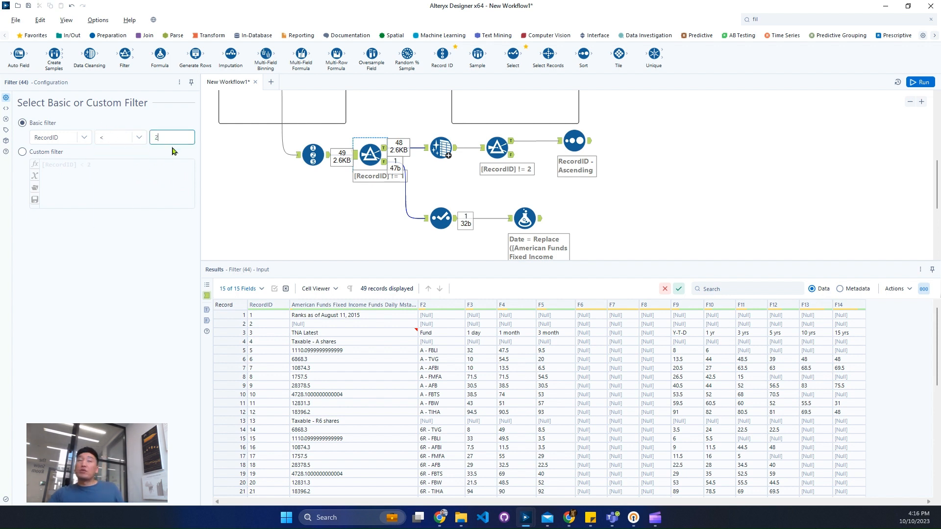
{"action": "left_click", "coordinate": [124, 139]}
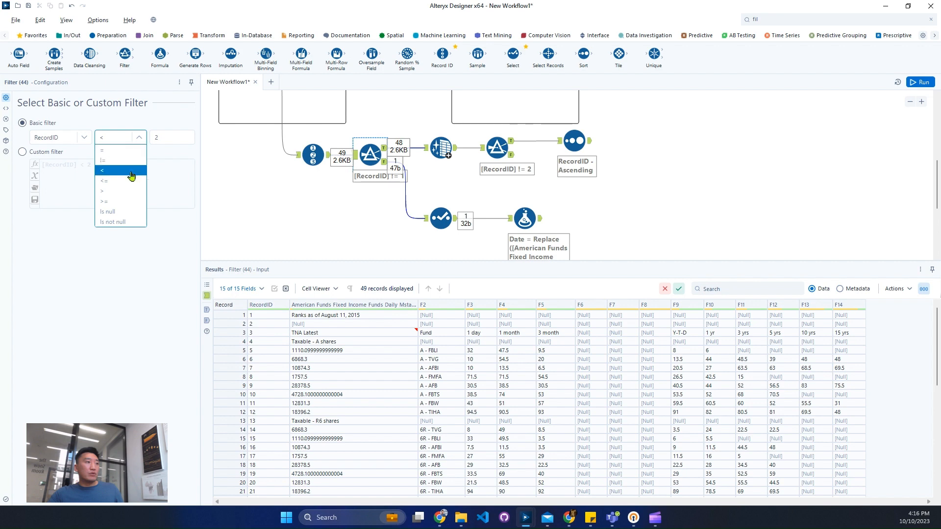
{"action": "left_click", "coordinate": [159, 186]}
Cut the RecordID != 2 filter from between the Data Cleansing and Sort tools
{"action": "left_click", "coordinate": [494, 154]}
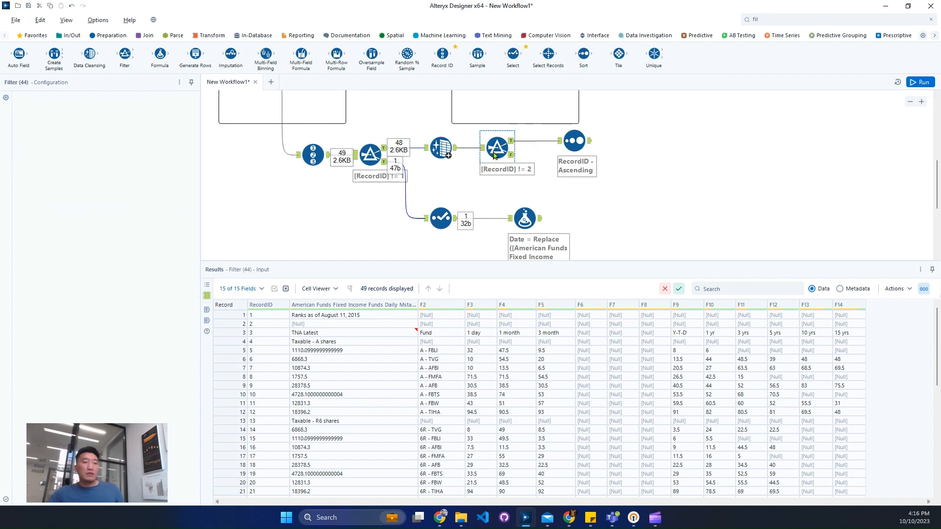
{"action": "right_click", "coordinate": [493, 151]}
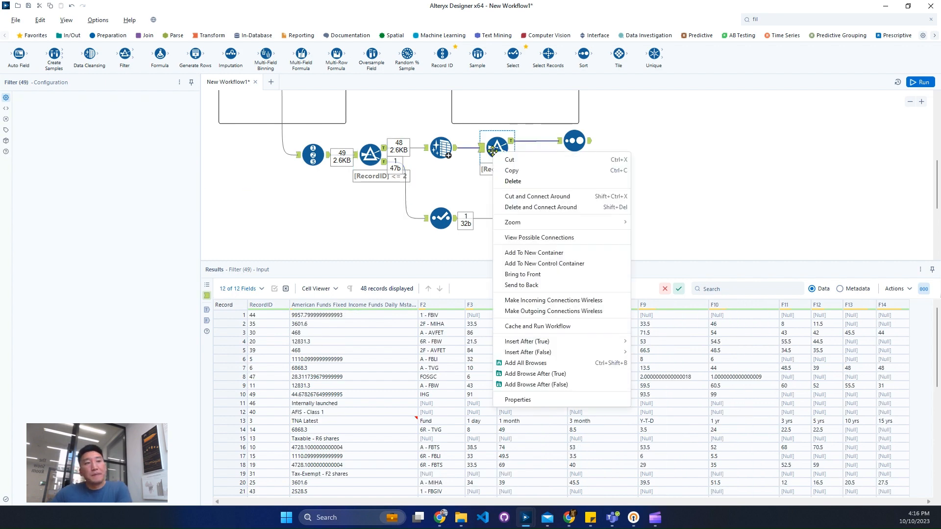
{"action": "left_click", "coordinate": [505, 169]}
{"action": "left_click", "coordinate": [456, 153]}
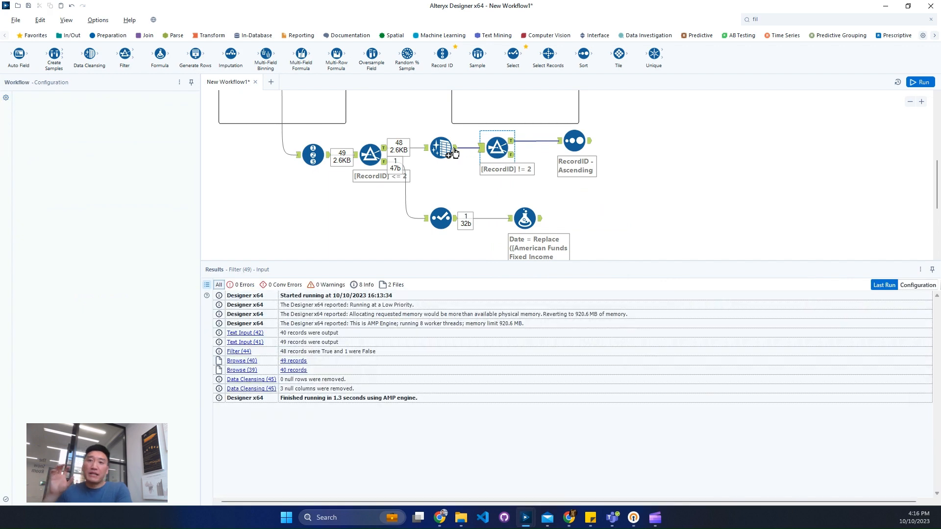
{"action": "key", "text": "ctrl+z"}
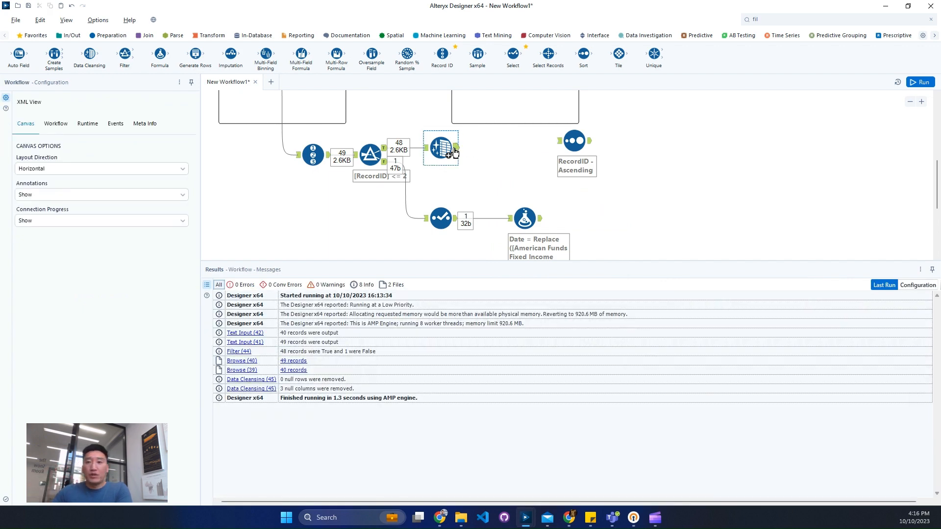
Connect the Data Cleansing output directly to the Sort tool and align the two tools
{"action": "left_click_drag", "start_coordinate": [455, 152], "coordinate": [570, 147]}
{"action": "left_click", "coordinate": [573, 150]}
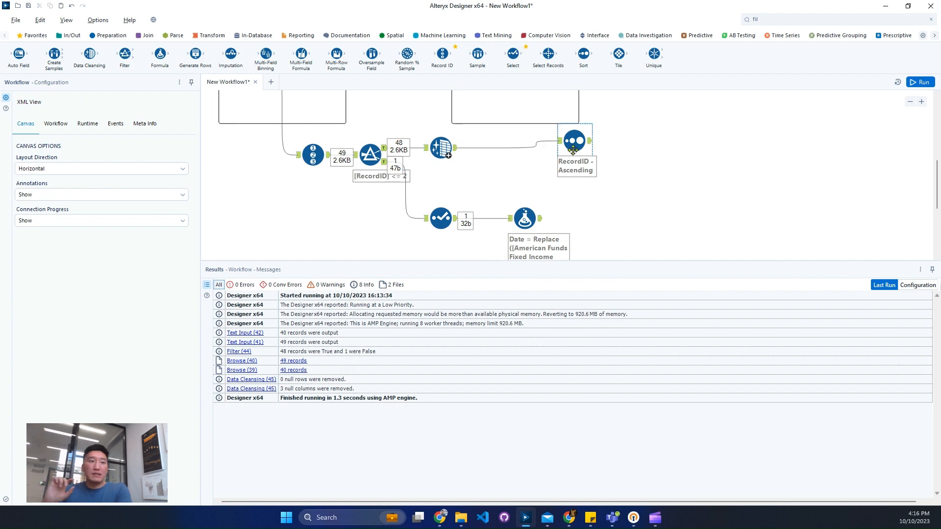
{"action": "left_click_drag", "start_coordinate": [574, 147], "coordinate": [537, 153]}
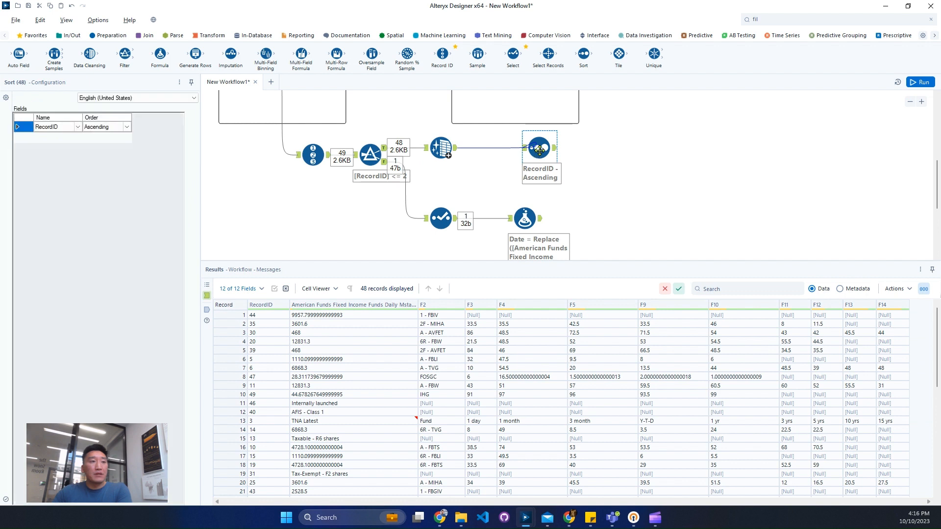
Paste the RecordID != 2 filter beside the Formula tool and connect it to the Formula output
{"action": "right_click", "coordinate": [598, 210]}
{"action": "left_click", "coordinate": [615, 217]}
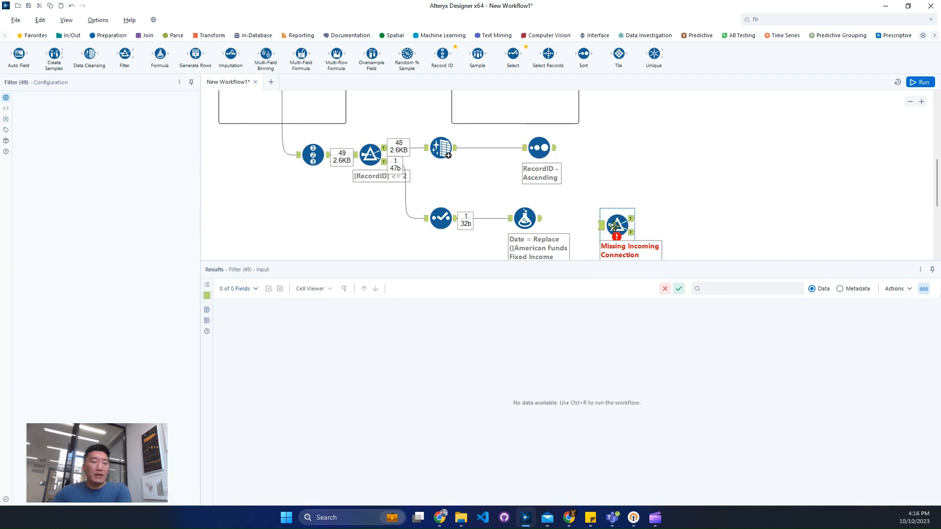
{"action": "left_click_drag", "start_coordinate": [630, 229], "coordinate": [608, 222]}
{"action": "key", "text": "ctrl+r"}
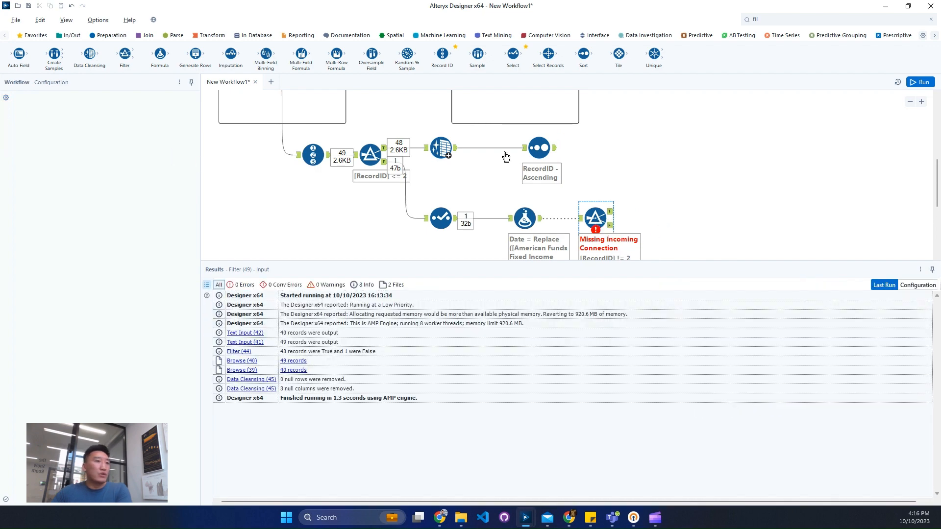
{"action": "left_click_drag", "start_coordinate": [537, 217], "coordinate": [536, 217]}
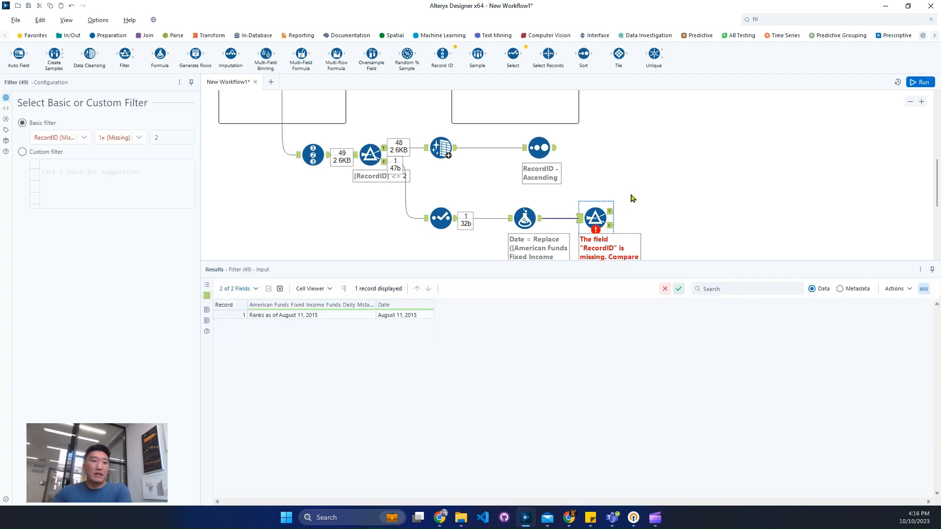
Run the workflow and inspect the records entering the filter after the Formula tool
{"action": "left_click", "coordinate": [926, 83]}
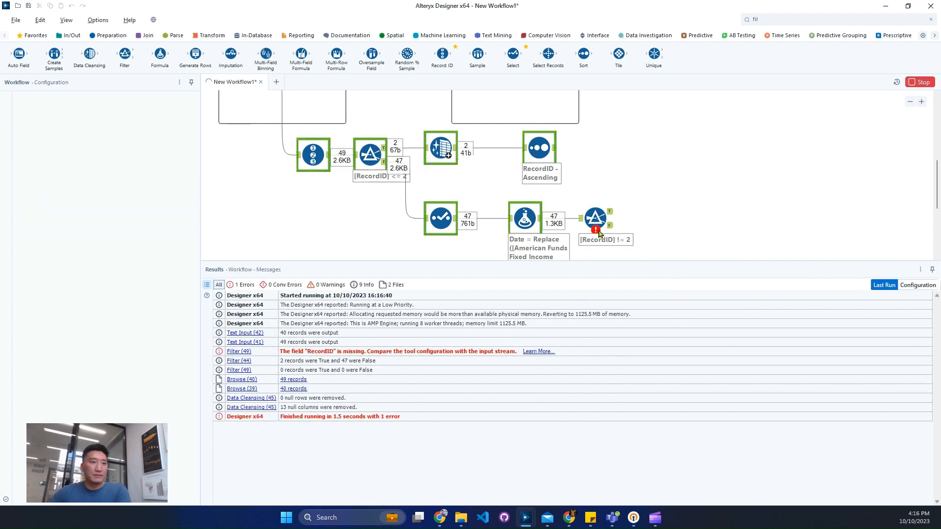
{"action": "left_click", "coordinate": [582, 221]}
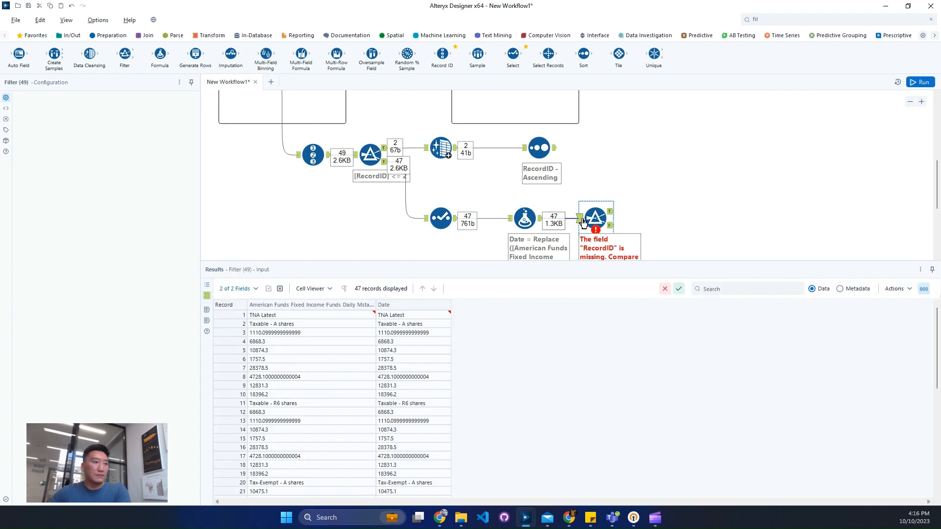
Change the filter after the Record ID tool to RecordID > 2 and run the workflow
{"action": "left_click", "coordinate": [443, 219]}
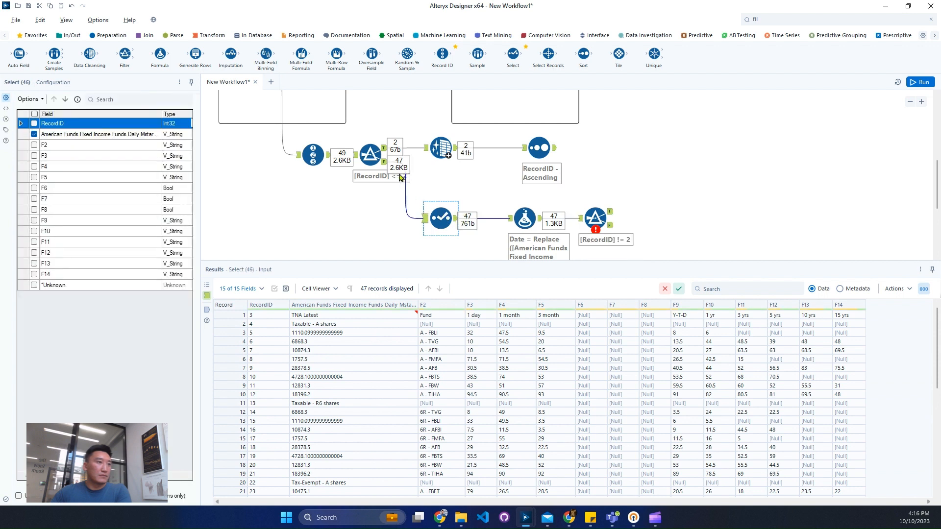
{"action": "left_click", "coordinate": [385, 152]}
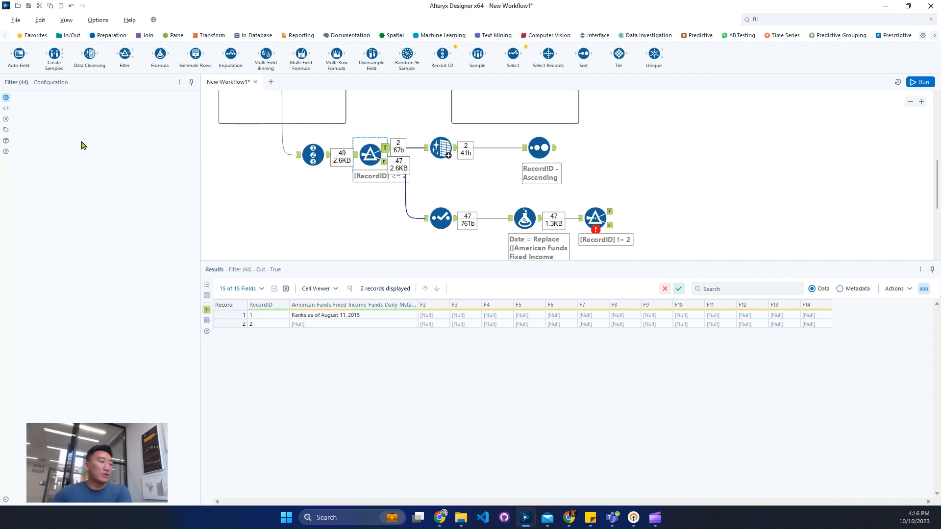
{"action": "left_click", "coordinate": [119, 137]}
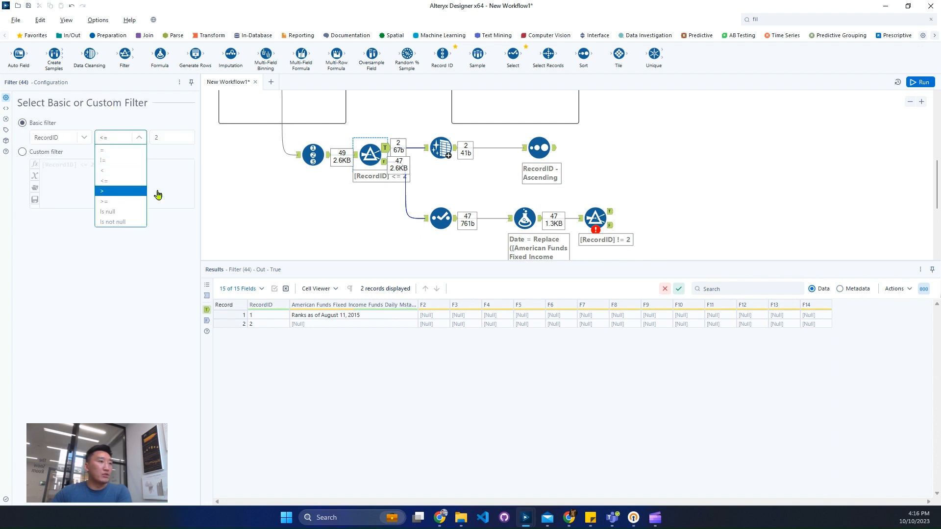
{"action": "left_click", "coordinate": [133, 192]}
{"action": "left_click", "coordinate": [921, 86]}
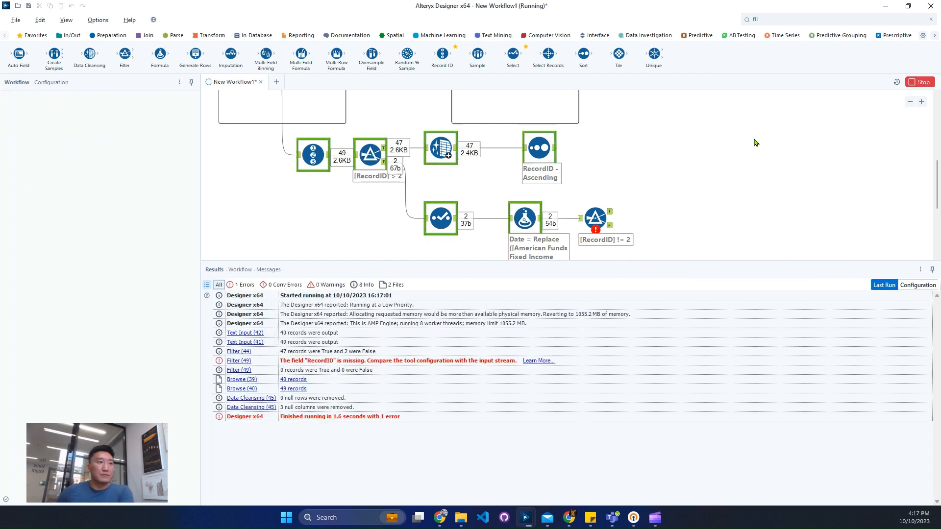
Check the records entering the filter after the lower Formula tool, and set its condition to Date Is empty
{"action": "left_click", "coordinate": [582, 220]}
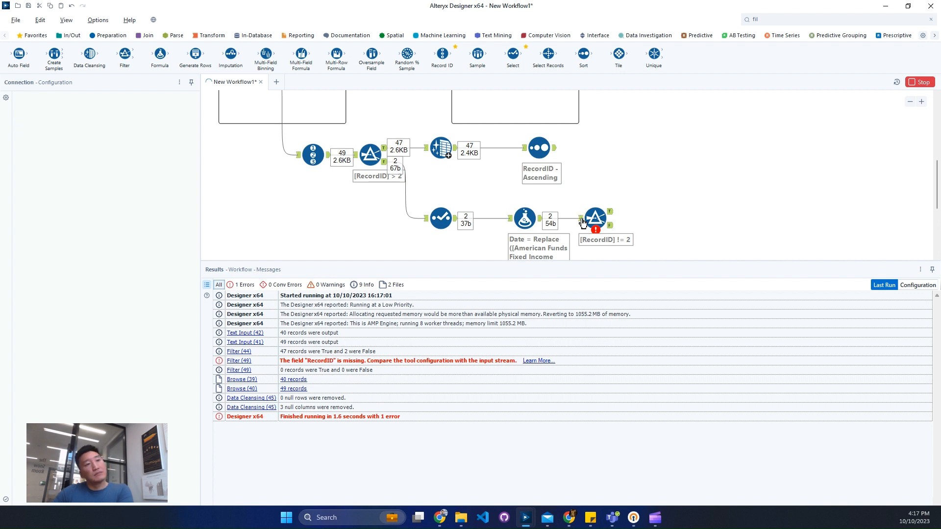
{"action": "left_click", "coordinate": [610, 226]}
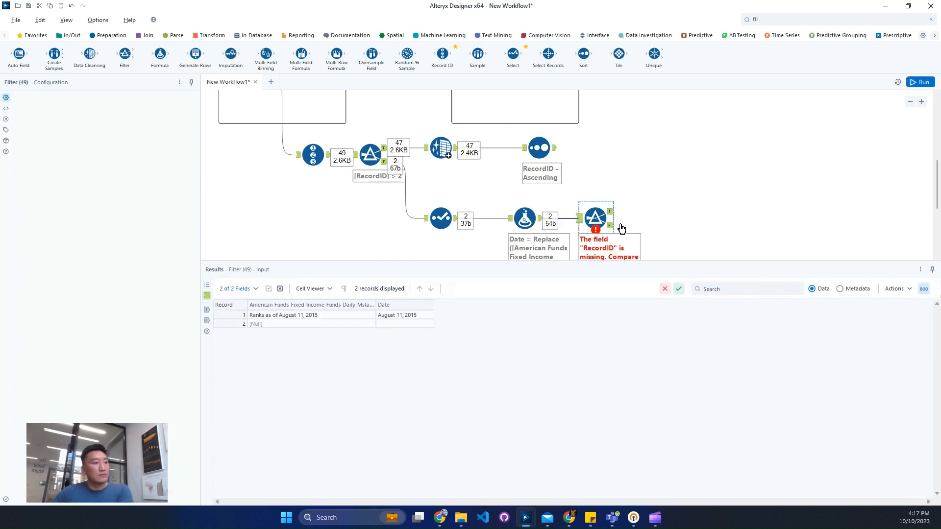
{"action": "left_click", "coordinate": [460, 229]}
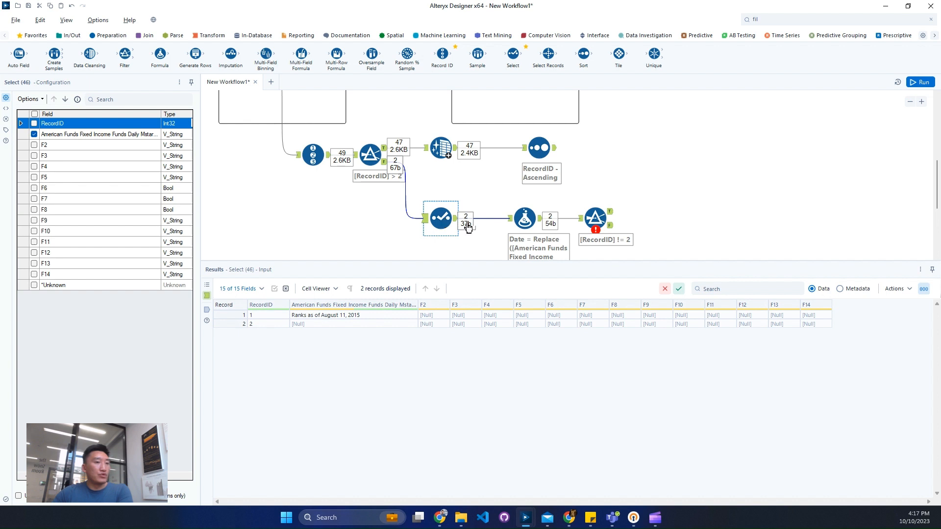
{"action": "left_click", "coordinate": [595, 217]}
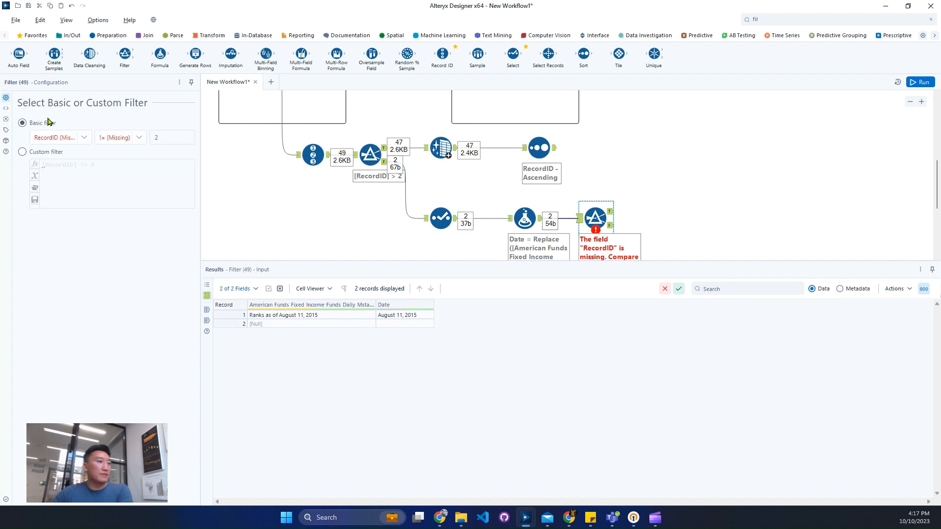
{"action": "left_click", "coordinate": [60, 137]}
{"action": "left_click", "coordinate": [70, 162]}
{"action": "left_click", "coordinate": [120, 137]}
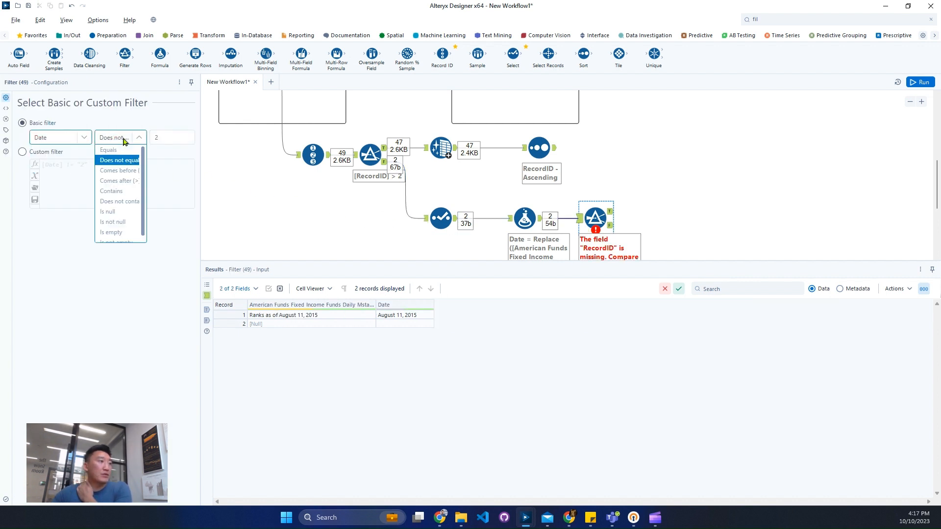
{"action": "left_click", "coordinate": [129, 233]}
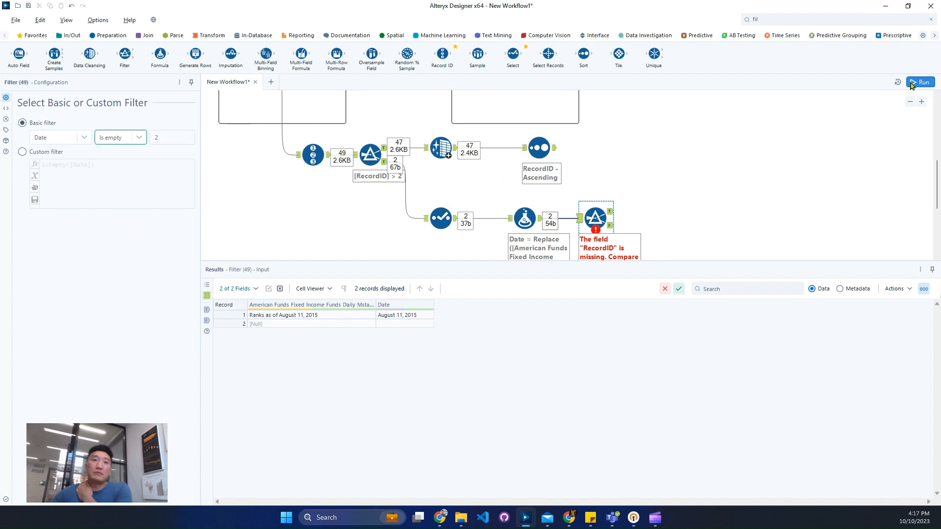
Add a Formula tool connected to the Sort tool's output
{"action": "left_click", "coordinate": [536, 149]}
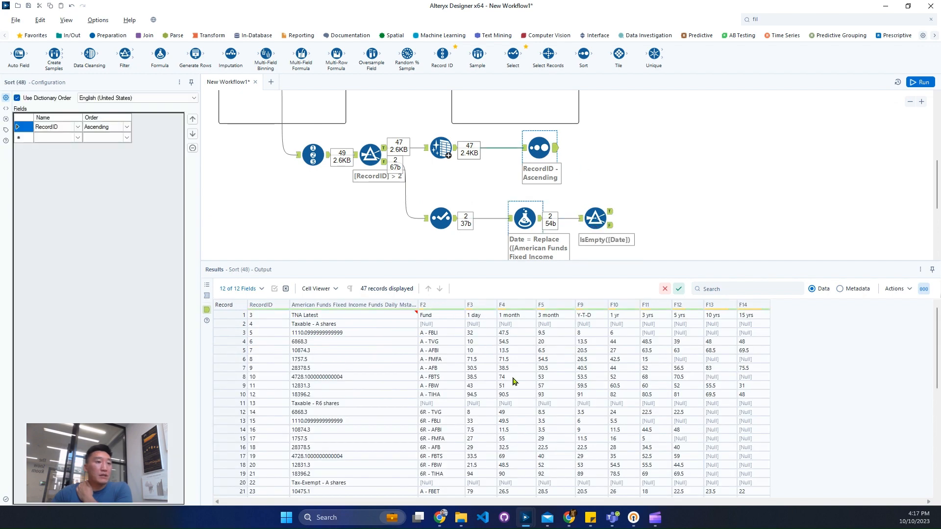
{"action": "left_click", "coordinate": [816, 19]}
{"action": "type", "text": "for"}
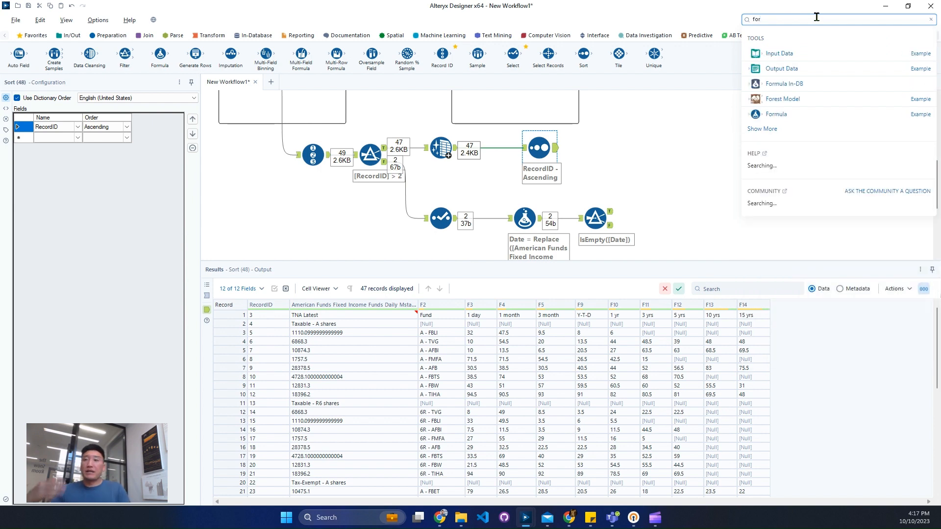
{"action": "left_click_drag", "start_coordinate": [776, 115], "coordinate": [608, 148]}
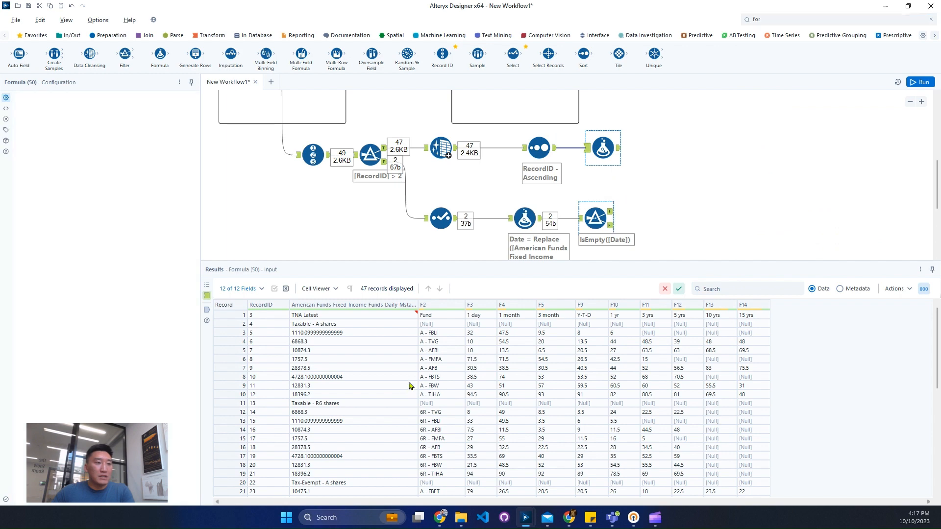
Review the sorted records and add a new output column named ShareClass in the new Formula tool
{"action": "scroll", "coordinate": [443, 349], "scroll_direction": "down", "scroll_amount": 6}
{"action": "scroll", "coordinate": [443, 349], "scroll_direction": "down", "scroll_amount": 3}
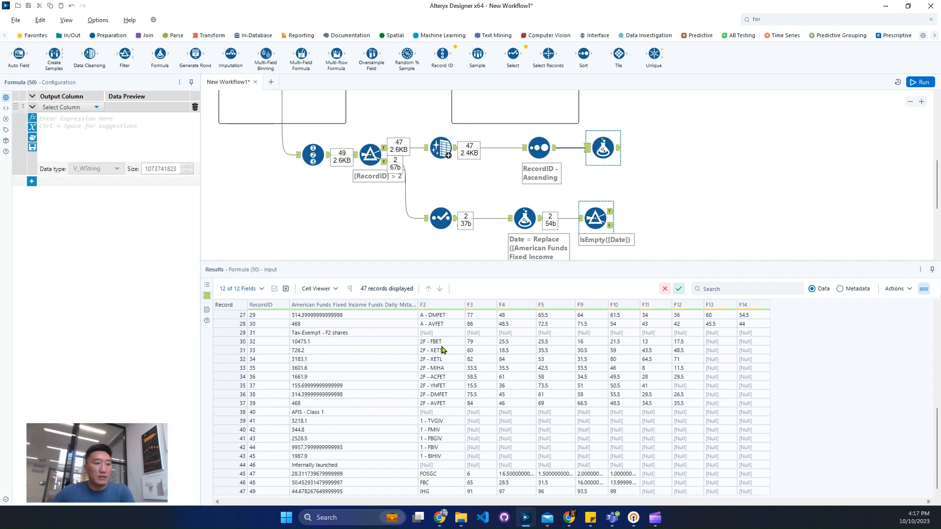
{"action": "scroll", "coordinate": [447, 352], "scroll_direction": "up", "scroll_amount": 9}
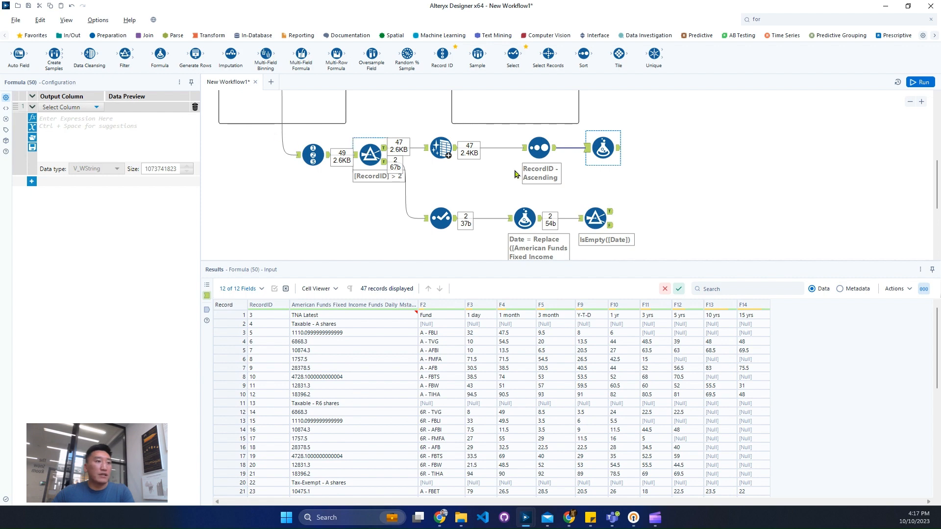
{"action": "scroll", "coordinate": [258, 133], "scroll_direction": "up", "scroll_amount": 2}
{"action": "left_click", "coordinate": [540, 179]}
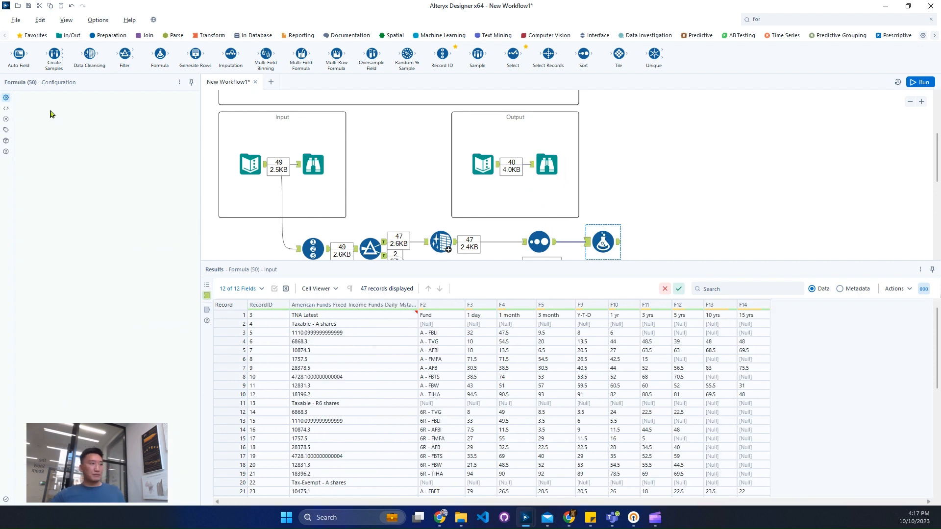
{"action": "left_click", "coordinate": [51, 109]}
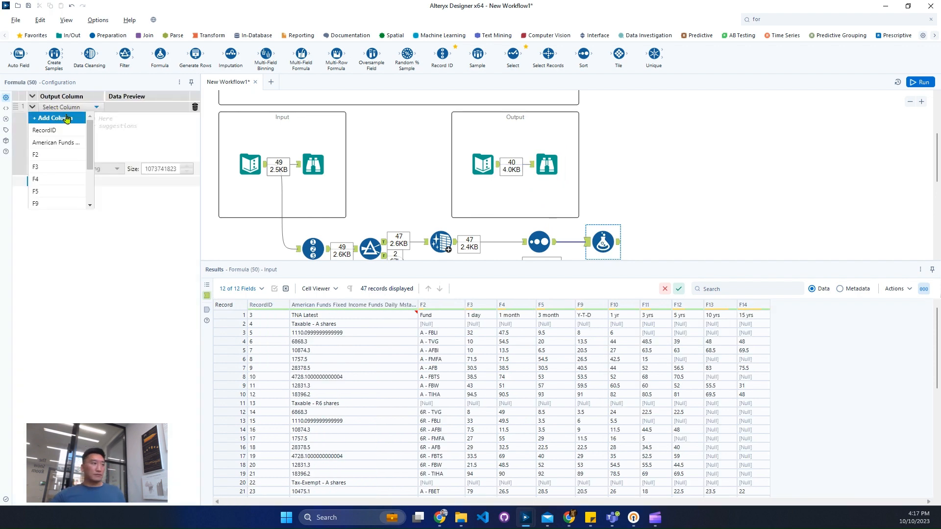
{"action": "type", "text": "ShareClass"}
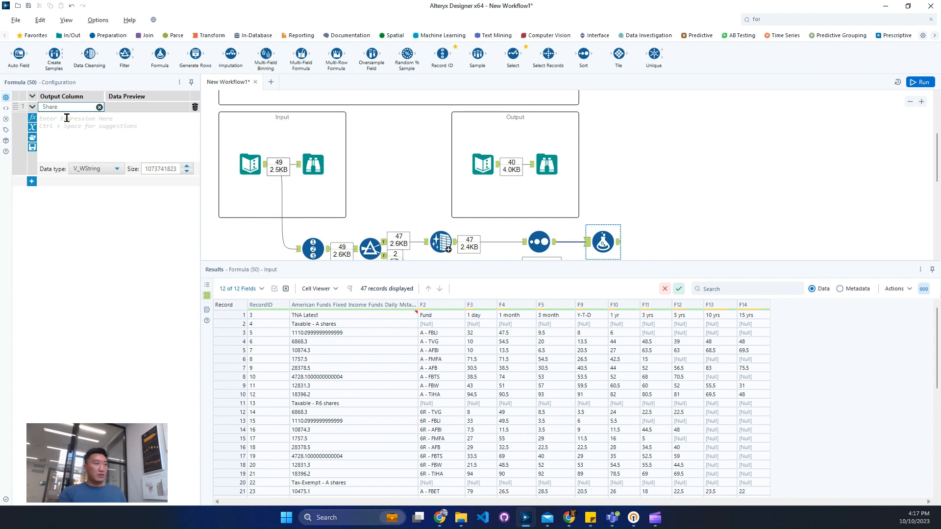
Insert the IIF(bool, x, y) function as the ShareClass expression
{"action": "left_click", "coordinate": [84, 138]}
{"action": "type", "text": "IIF(bool, x, y)"}
{"action": "key", "text": "Up"}
{"action": "key", "text": "Return"}
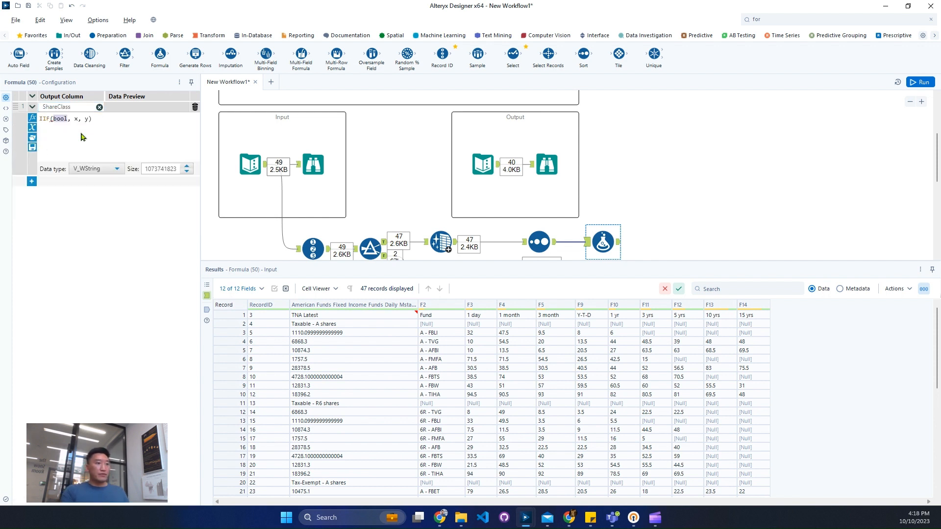
{"action": "type", "text": "[f"}
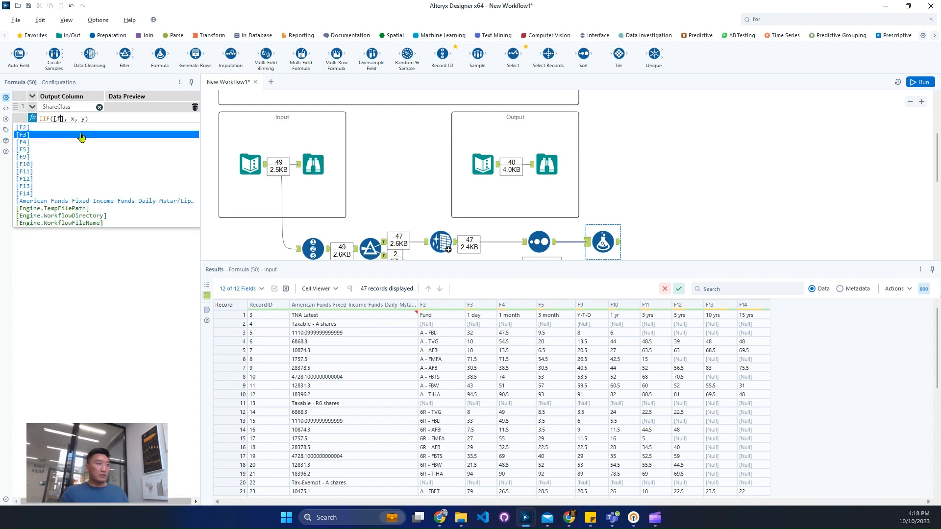
{"action": "key", "text": "Up"}
{"action": "key", "text": "Return"}
{"action": "key", "text": "BackSpace"}
{"action": "key", "text": "BackSpace"}
{"action": "key", "text": "BackSpace"}
{"action": "key", "text": "BackSpace"}
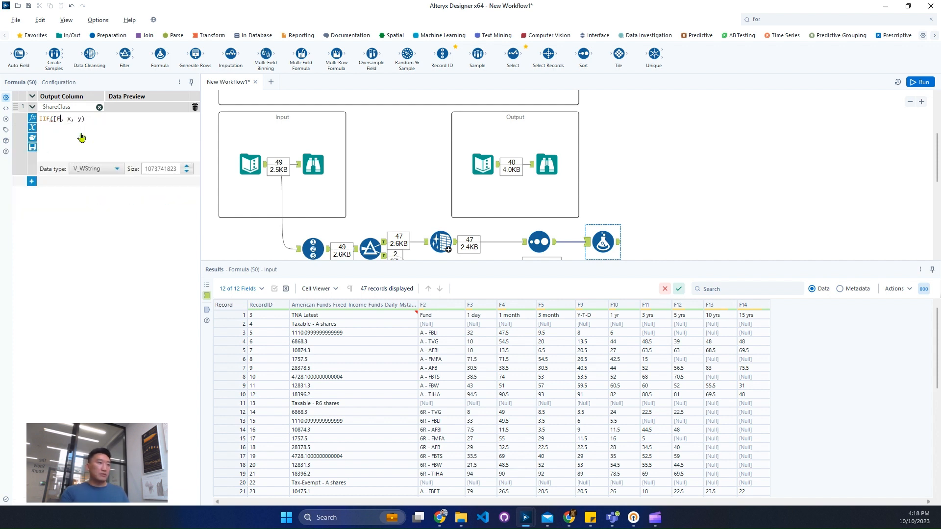
Enter IsNull([F2]) as the condition of the IIF expression for ShareClass
{"action": "type", "text": "isnul"}
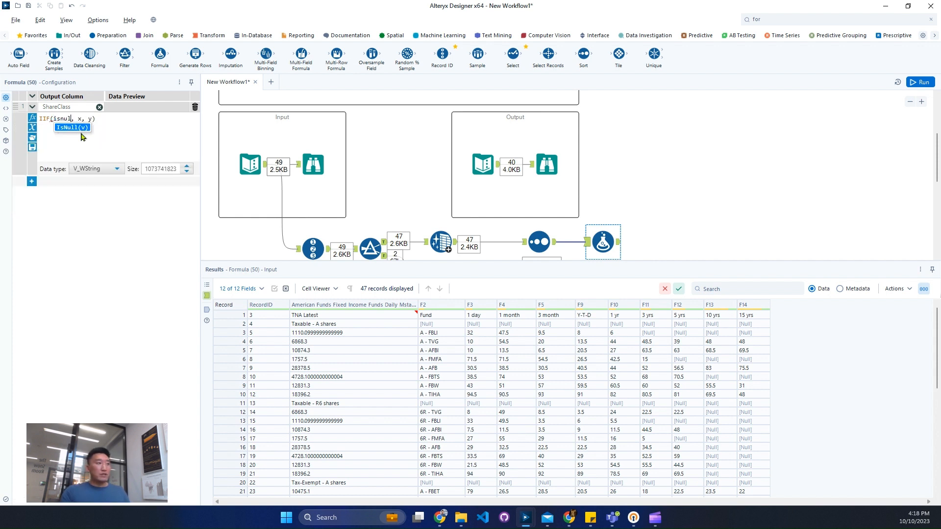
{"action": "key", "text": "Return"}
{"action": "type", "text": "[F"}
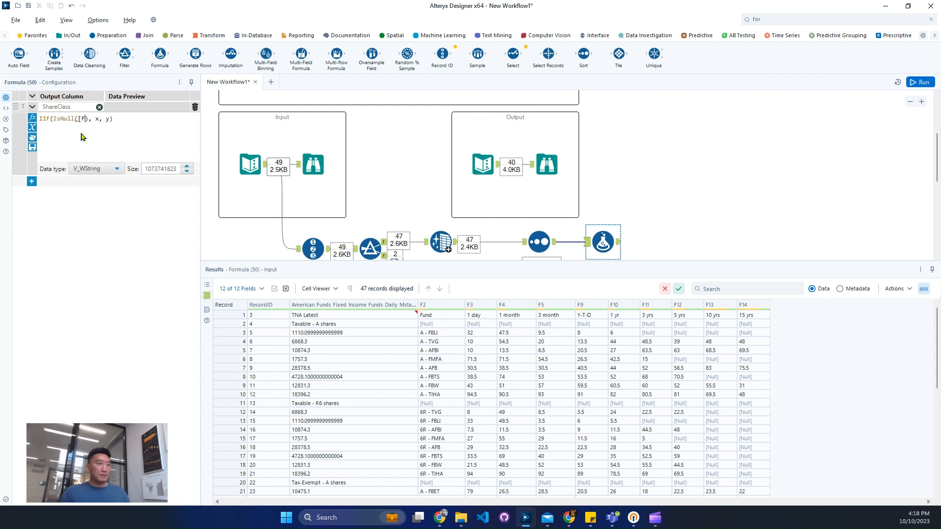
{"action": "type", "text": "2"}
{"action": "key", "text": "Right"}
{"action": "key", "text": "Right"}
{"action": "key", "text": "Right"}
{"action": "type", "text": ")"}
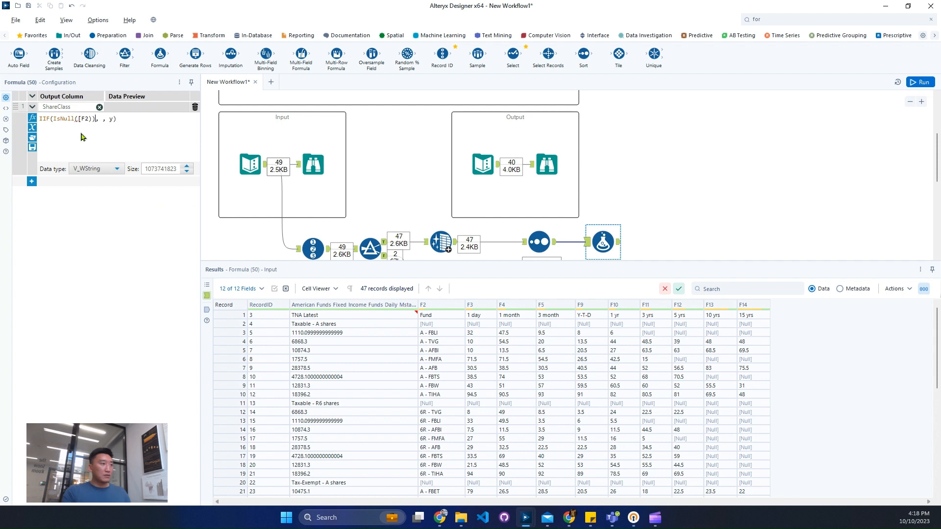
{"action": "key", "text": "BackSpace"}
{"action": "type", "text": "]), "}
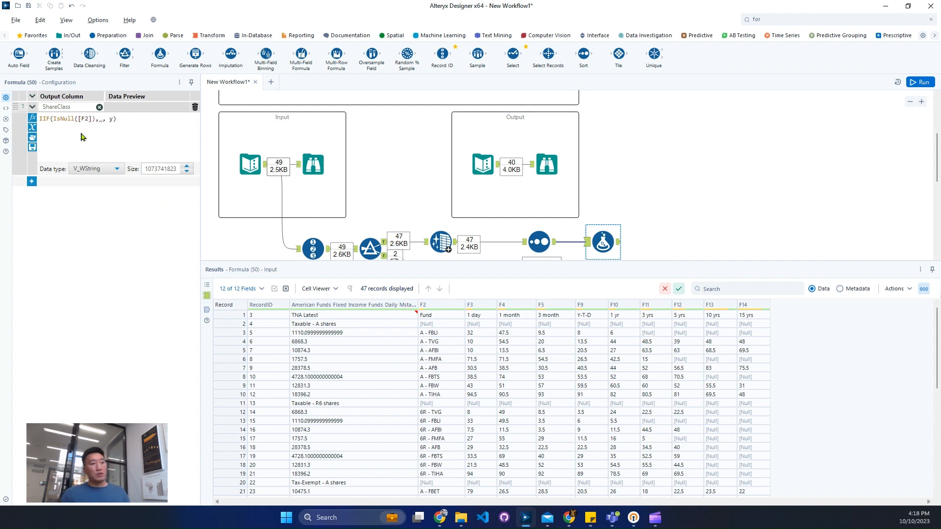
{"action": "type", "text": "am"}
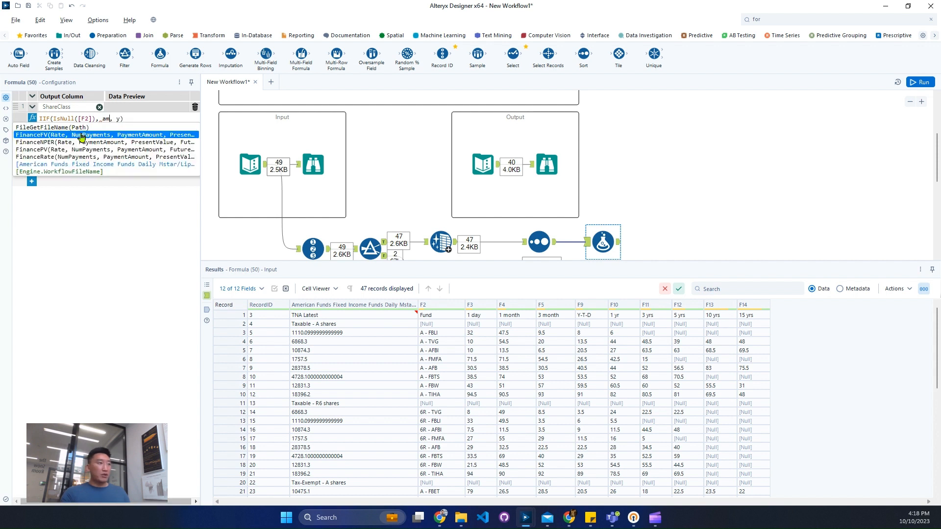
Return [American Funds Fixed Income Funds Daily Mstar/Lipper Blended Percent Ranks] when the condition is true and [F2] otherwise
{"action": "key", "text": "Down"}
{"action": "key", "text": "Down"}
{"action": "key", "text": "Down"}
{"action": "key", "text": "Down"}
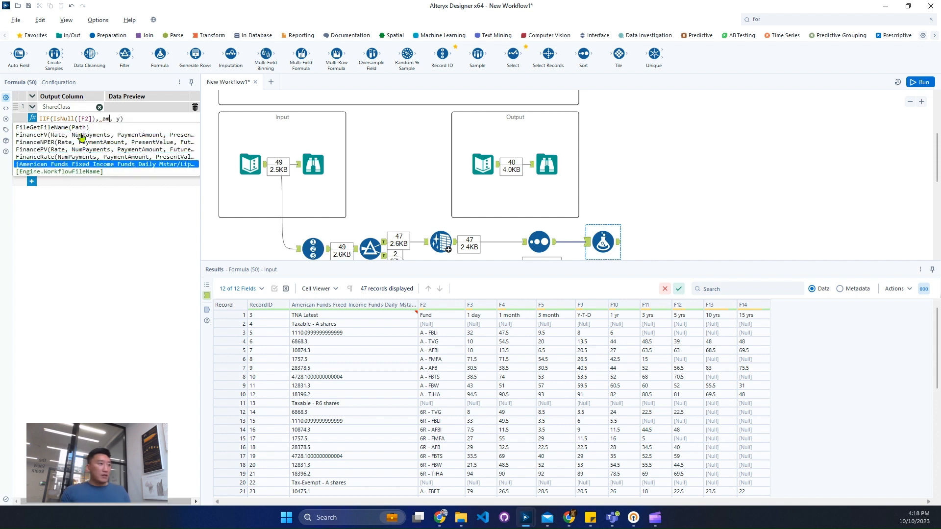
{"action": "key", "text": "Return"}
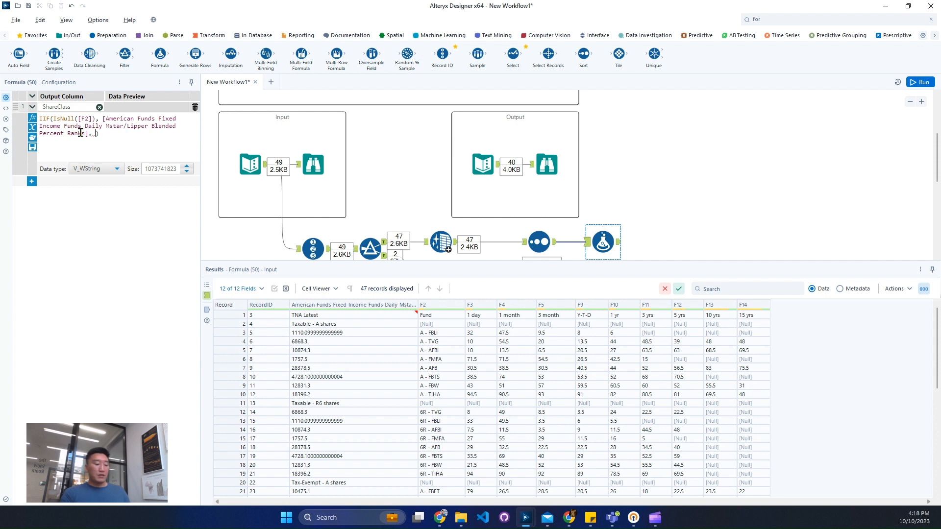
{"action": "type", "text": ", [F2"}
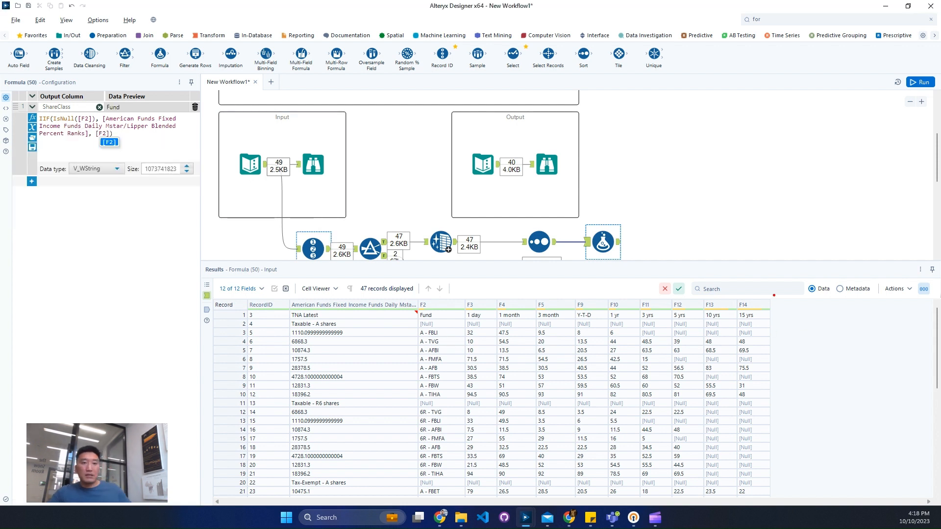
{"action": "mouse_move", "coordinate": [770, 294]}
{"action": "left_mouse_down"}
{"action": "mouse_move", "coordinate": [803, 375]}
{"action": "mouse_move", "coordinate": [817, 498]}
{"action": "left_mouse_up"}
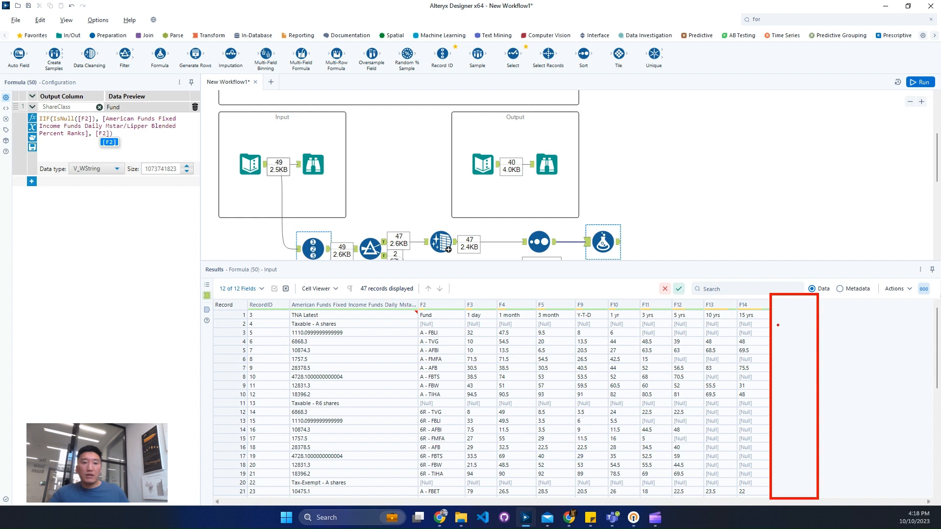
{"action": "left_click_drag", "start_coordinate": [771, 318], "coordinate": [821, 327]}
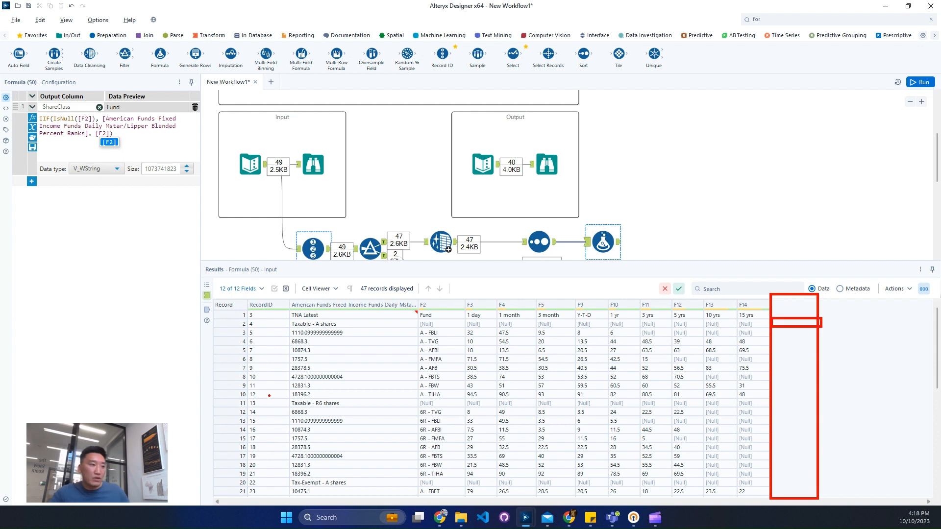
{"action": "left_click_drag", "start_coordinate": [775, 398], "coordinate": [819, 410]}
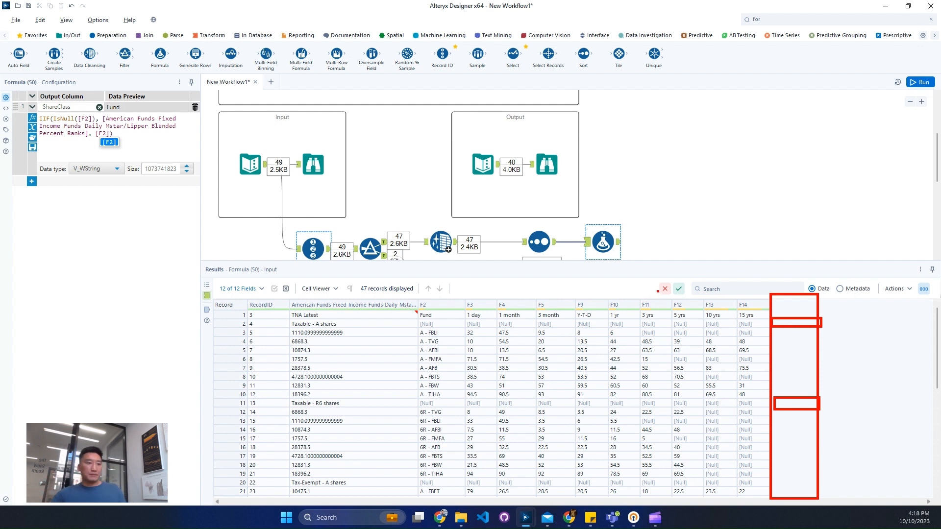
{"action": "key", "text": "Escape"}
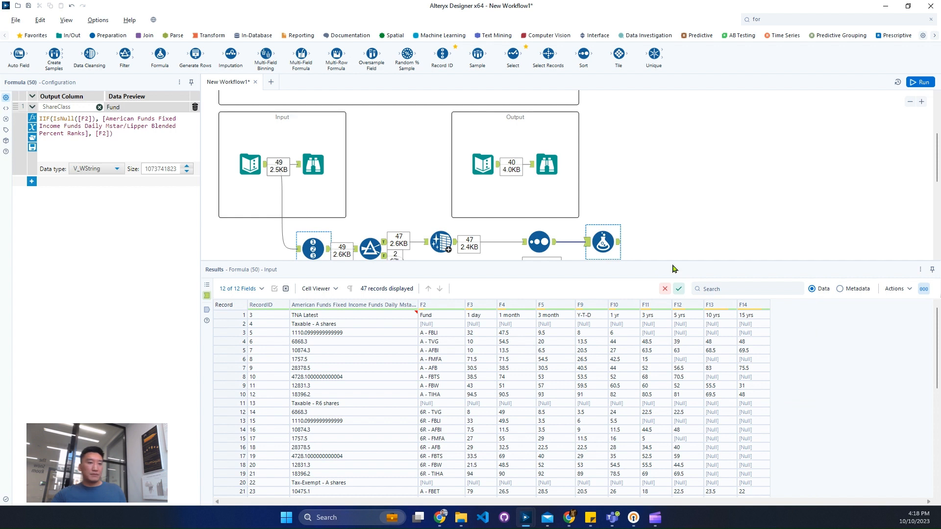
Run the workflow and inspect the ShareClass column in the new Formula tool's output
{"action": "left_click", "coordinate": [917, 79]}
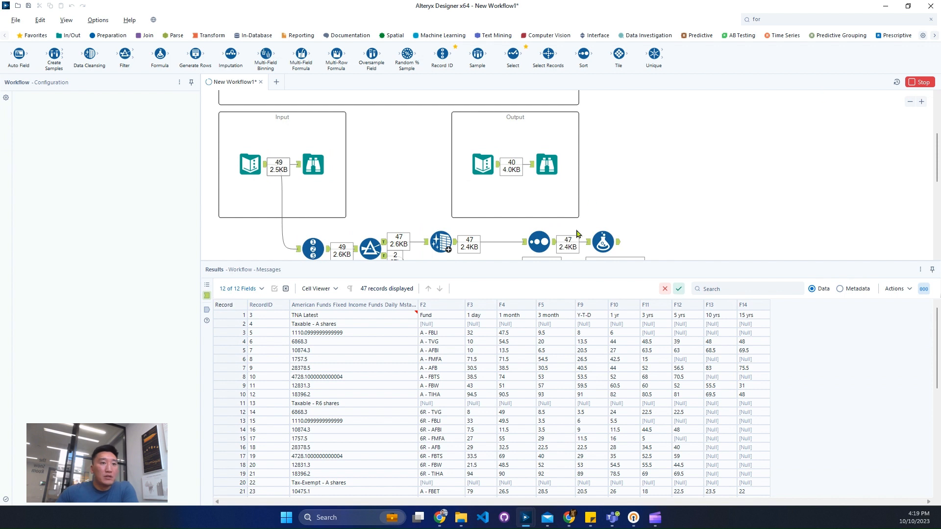
{"action": "left_click", "coordinate": [618, 247]}
{"action": "left_click", "coordinate": [620, 247]}
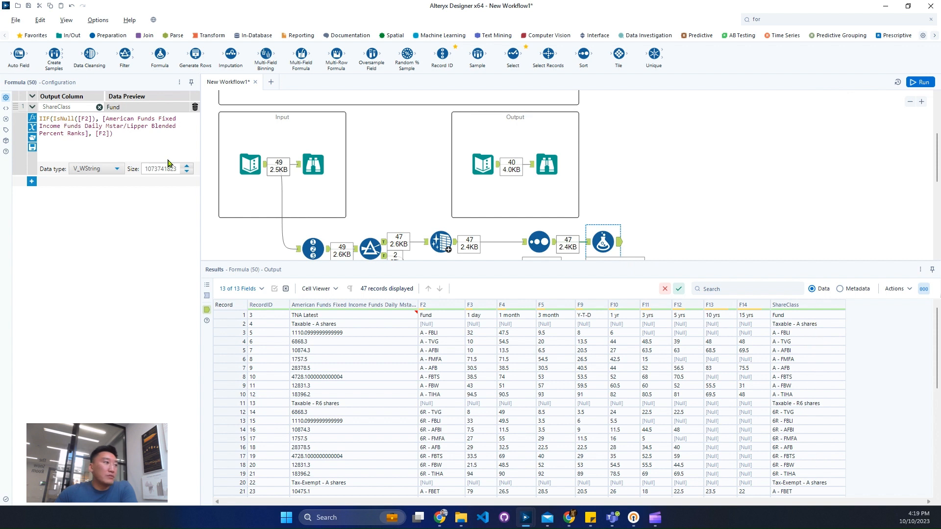
Replace [F2] with Null() as the false result of the ShareClass IIF expression
{"action": "left_click_drag", "start_coordinate": [106, 135], "coordinate": [116, 137]}
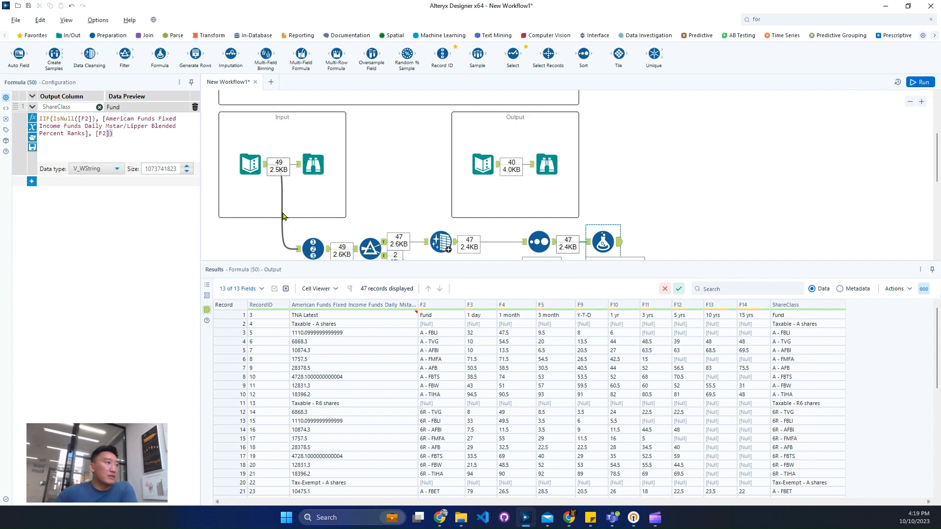
{"action": "key", "text": "BackSpace"}
{"action": "key", "text": "BackSpace"}
{"action": "key", "text": "BackSpace"}
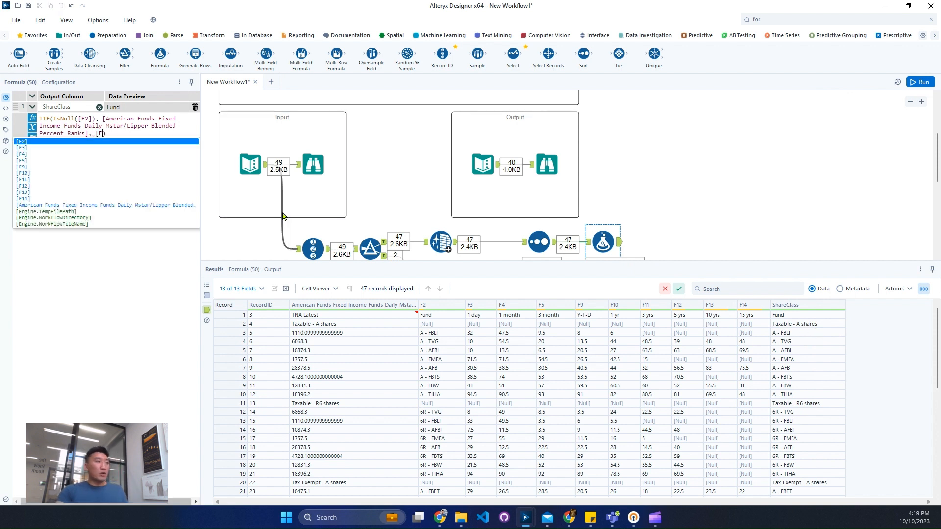
{"action": "type", "text": "nks], Null()"}
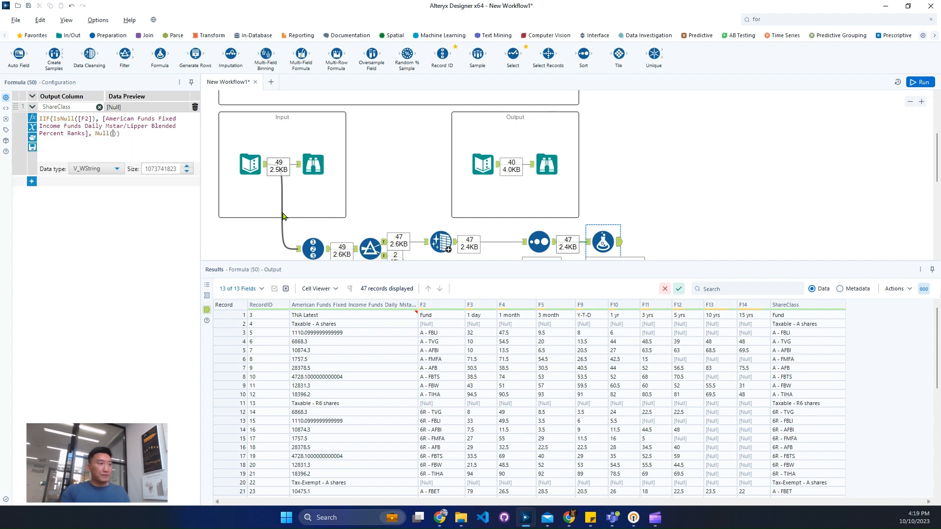
Run the workflow and inspect the ShareClass column and the header record in the Formula tool's output
{"action": "left_click_drag", "start_coordinate": [782, 341], "coordinate": [800, 387]}
{"action": "left_click", "coordinate": [797, 318]}
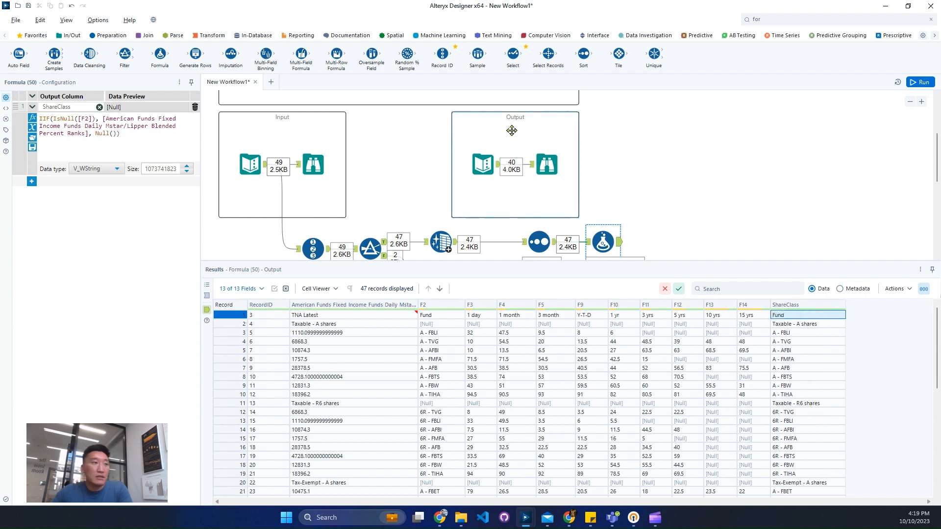
{"action": "left_click", "coordinate": [918, 82]}
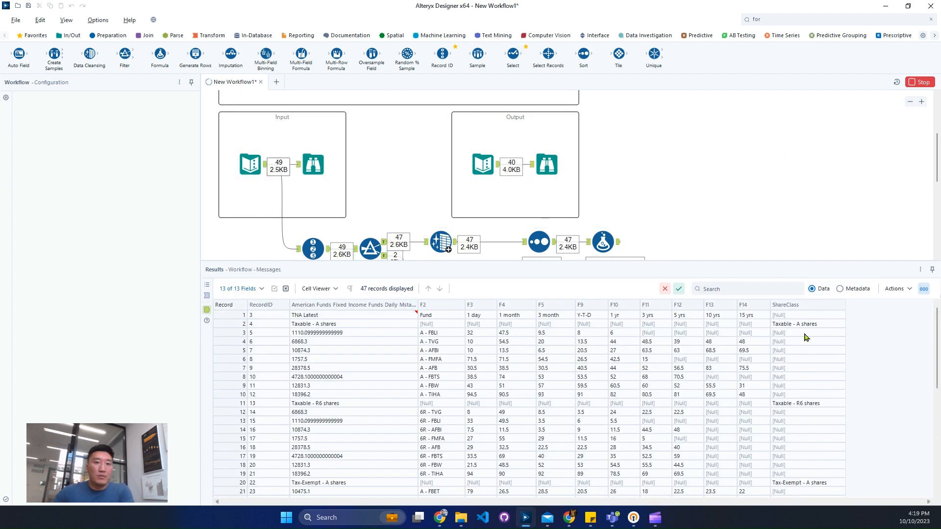
{"action": "left_click_drag", "start_coordinate": [806, 324], "coordinate": [802, 396]}
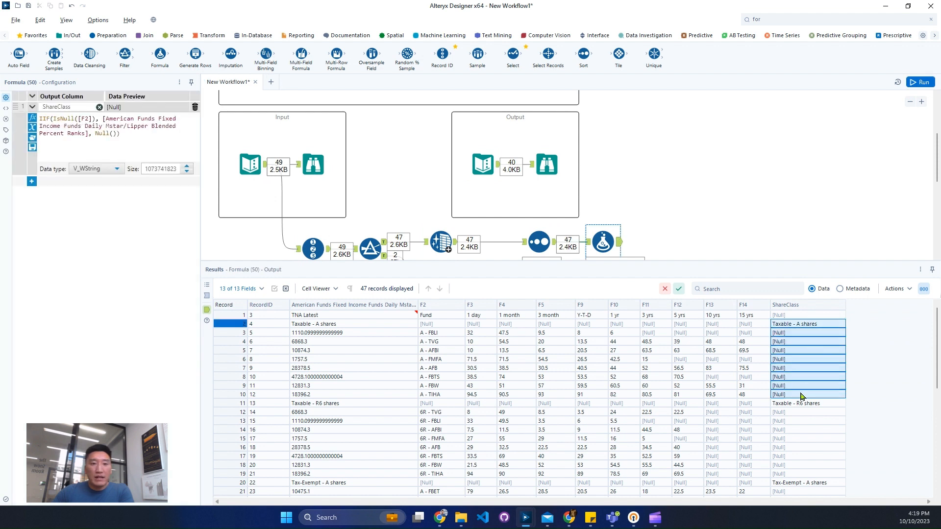
{"action": "left_click_drag", "start_coordinate": [376, 316], "coordinate": [759, 322]}
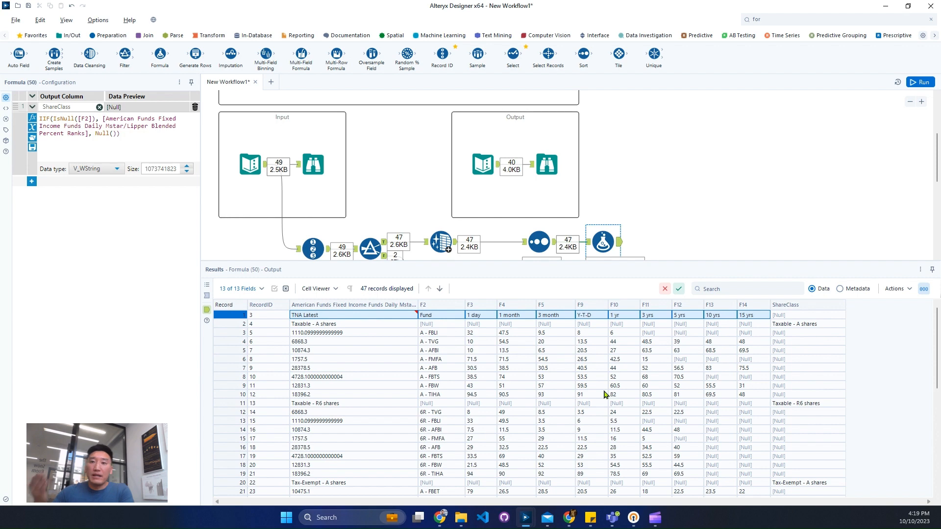
Find the Multi-Row Formula tool and connect it after the ShareClass Formula tool
{"action": "left_click", "coordinate": [789, 19]}
{"action": "type", "text": "mul"}
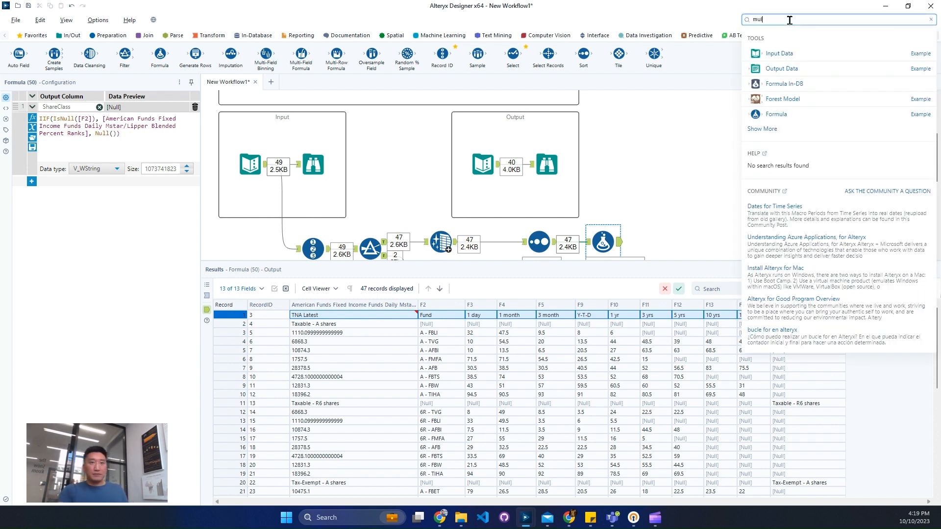
{"action": "type", "text": "ti"}
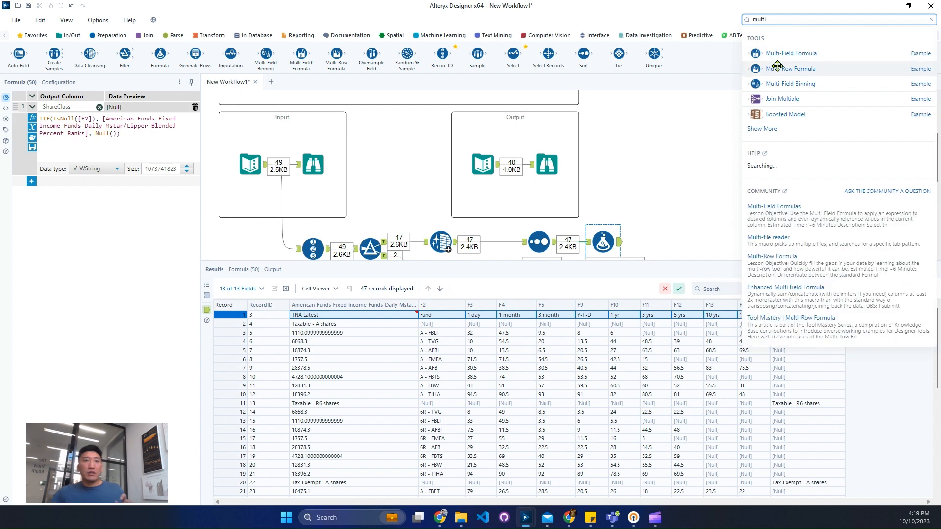
{"action": "left_click_drag", "start_coordinate": [777, 66], "coordinate": [680, 243]}
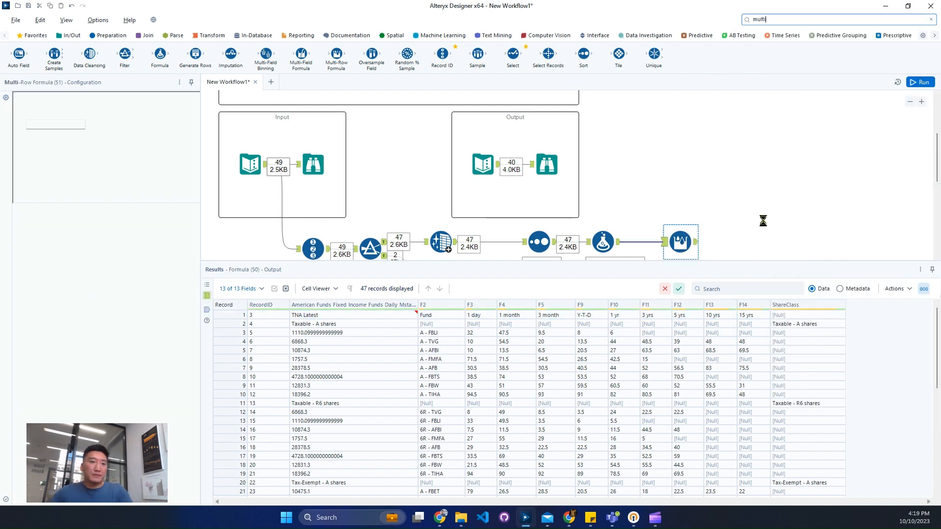
Set the Multi-Row Formula to update the existing ShareClass field, using NULL for rows that don't exist
{"action": "left_click", "coordinate": [50, 100]}
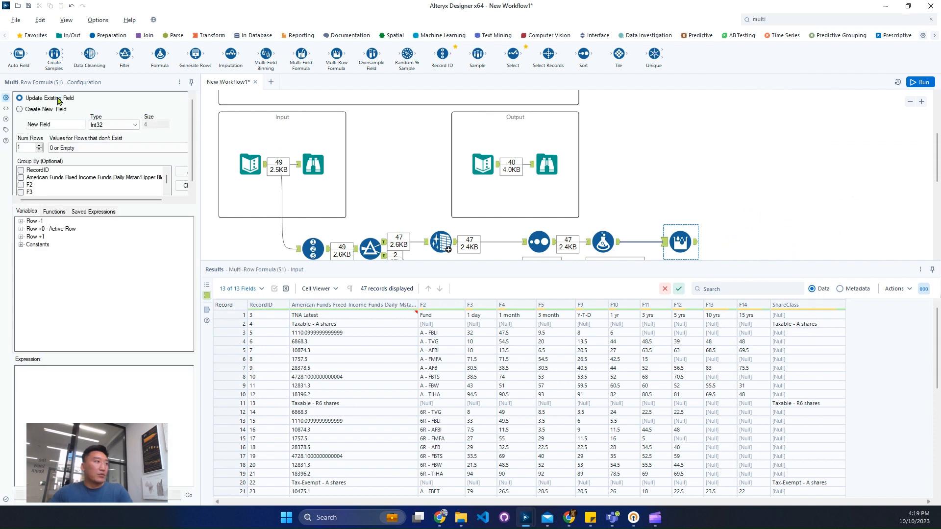
{"action": "left_click", "coordinate": [83, 122]}
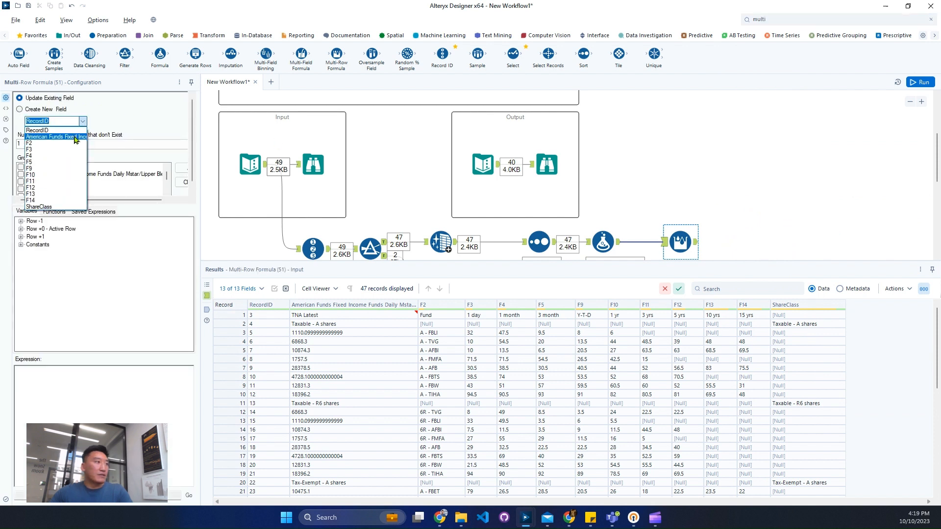
{"action": "left_click", "coordinate": [68, 206]}
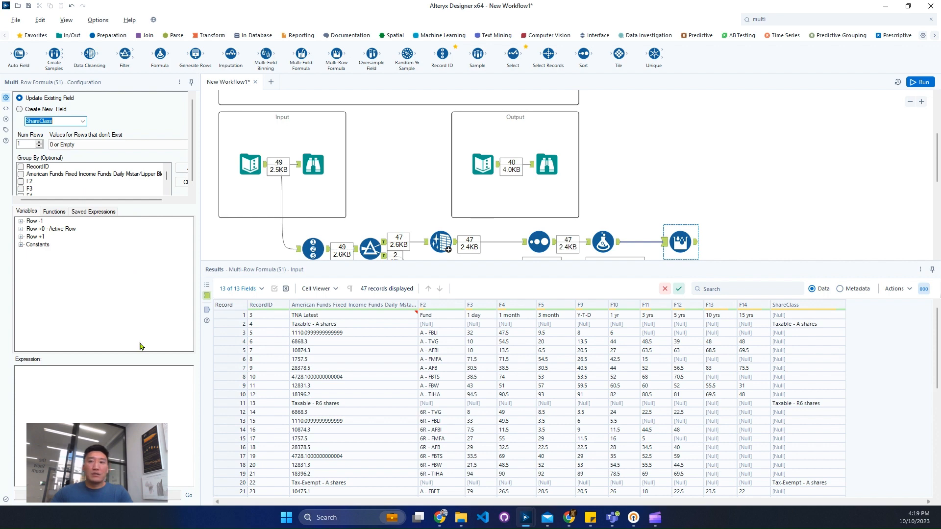
{"action": "left_click", "coordinate": [84, 379]}
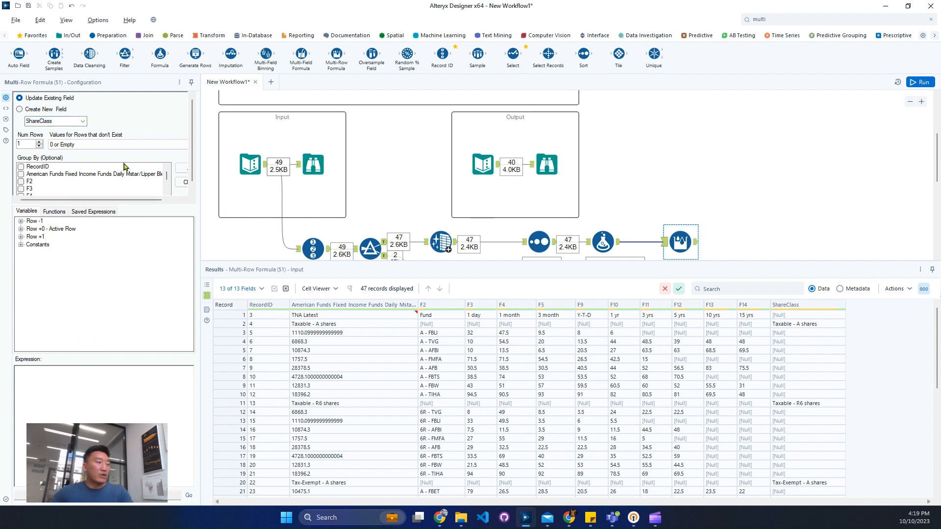
{"action": "left_click", "coordinate": [88, 145]}
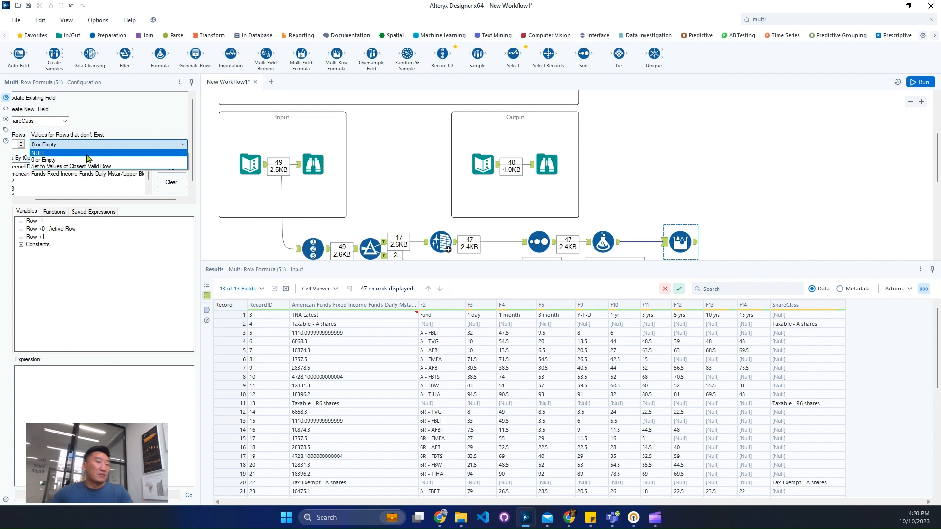
{"action": "left_click", "coordinate": [87, 153]}
{"action": "left_click", "coordinate": [81, 401]}
{"action": "type", "text": "iif("}
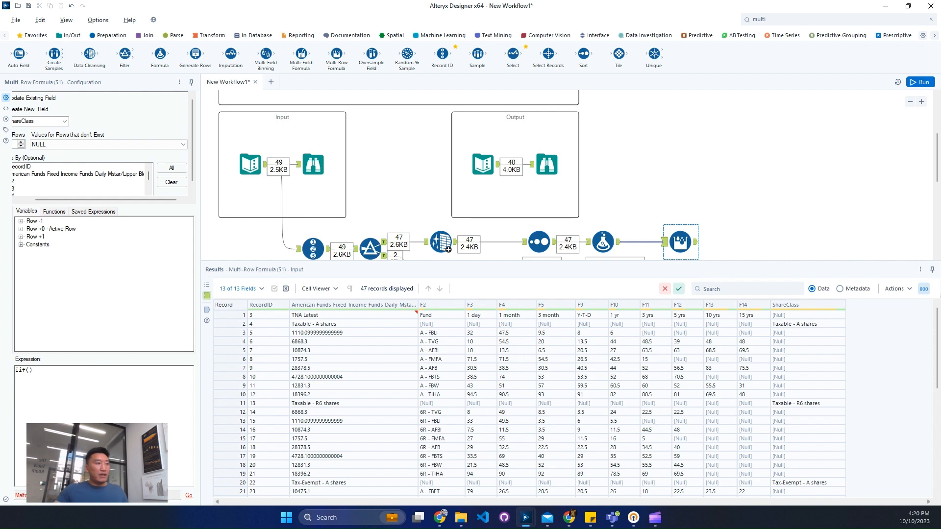
{"action": "left_click", "coordinate": [22, 229]}
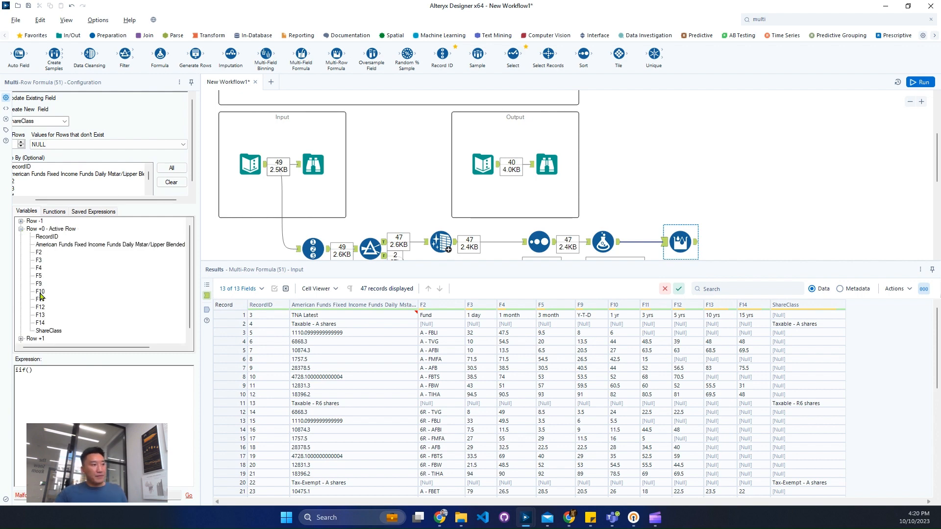
{"action": "double_click", "coordinate": [40, 331]}
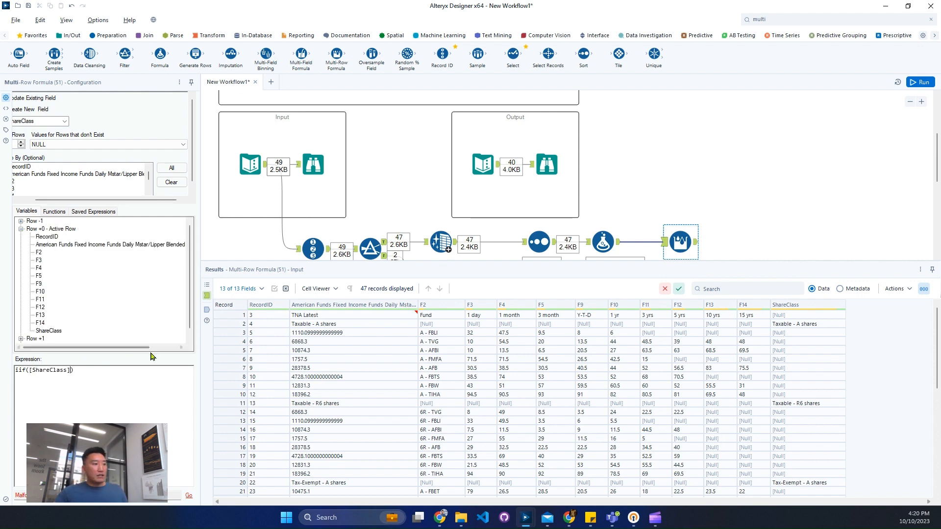
{"action": "double_click", "coordinate": [57, 370]}
{"action": "key", "text": "BackSpace"}
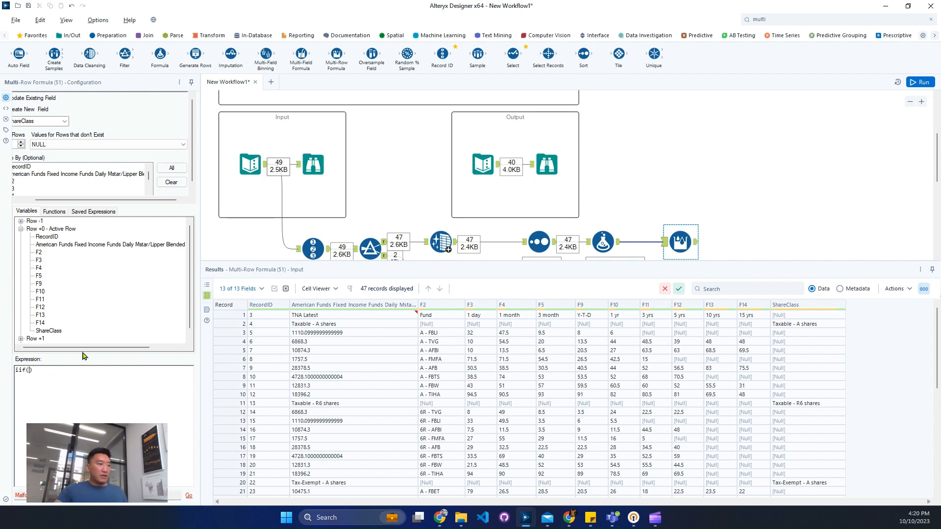
Start the multi-row expression with the condition if isnull([ShareClass]) then
{"action": "key", "text": "ctrl+a"}
{"action": "type", "text": "if"}
{"action": "double_click", "coordinate": [53, 332]}
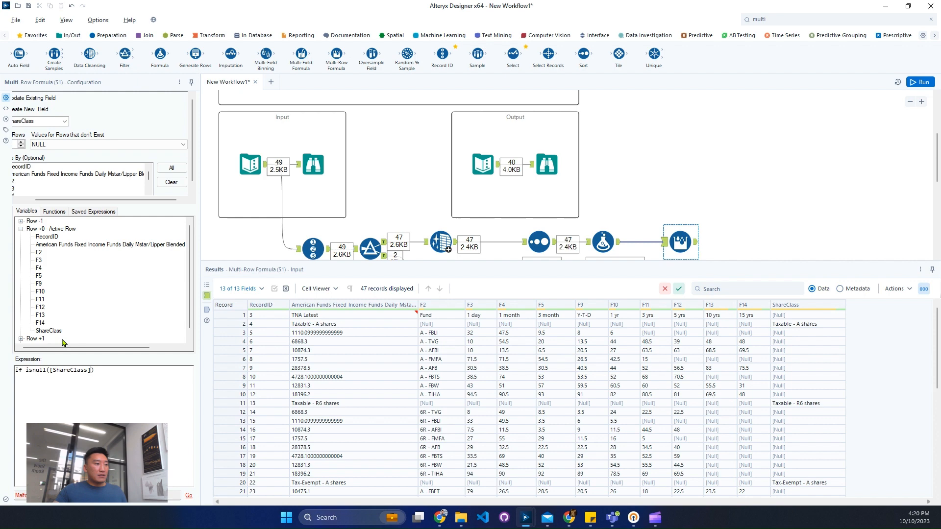
{"action": "left_click", "coordinate": [121, 375]}
{"action": "type", "text": "then"}
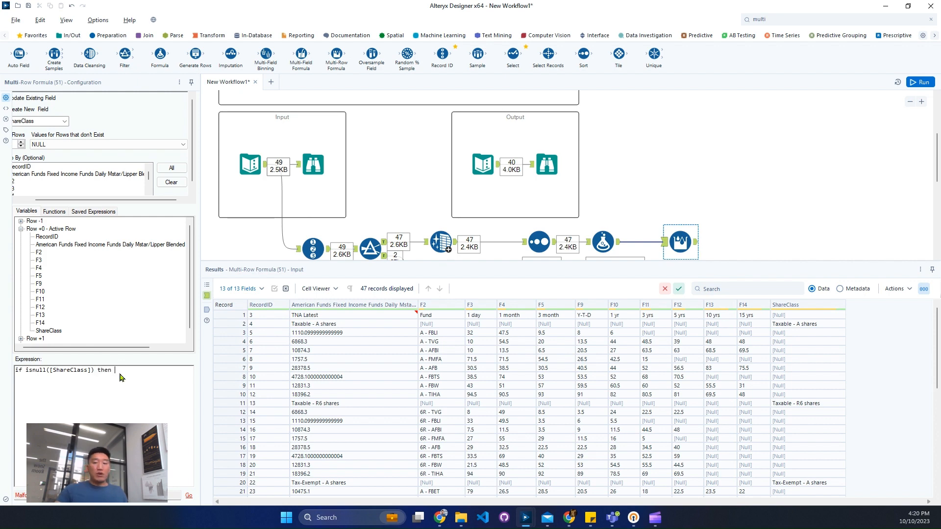
Complete the expression to return [Row-1:ShareClass] when the condition is true, else [ShareClass], closed with endif
{"action": "left_click", "coordinate": [21, 222]}
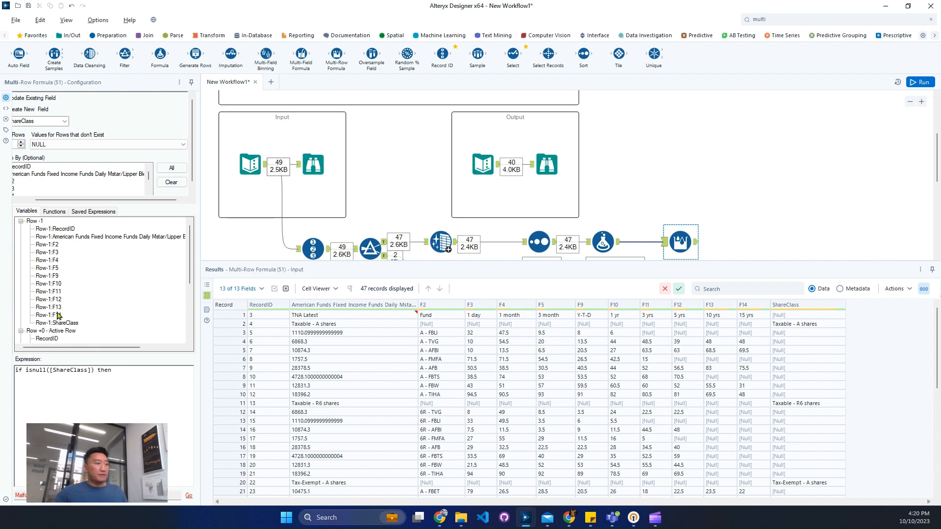
{"action": "double_click", "coordinate": [57, 323]}
{"action": "key", "text": "Return"}
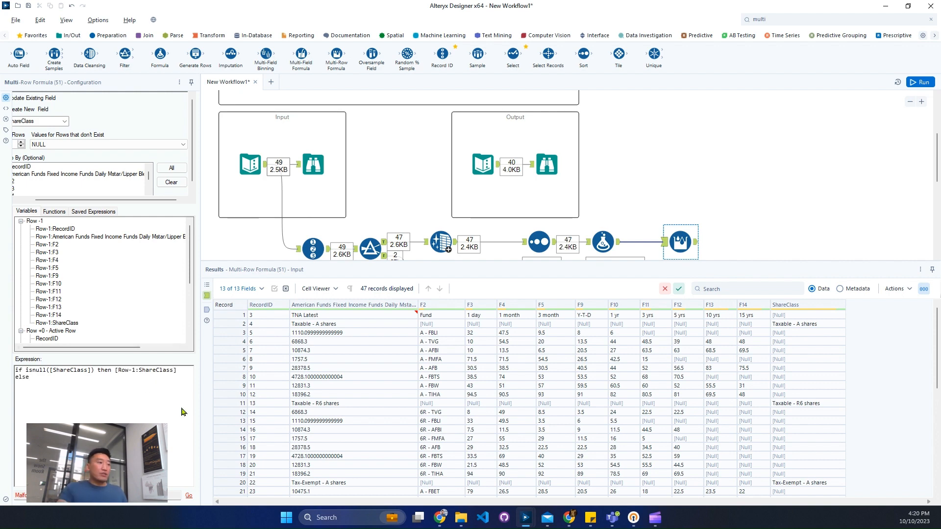
{"action": "scroll", "coordinate": [76, 325], "scroll_direction": "down", "scroll_amount": 4}
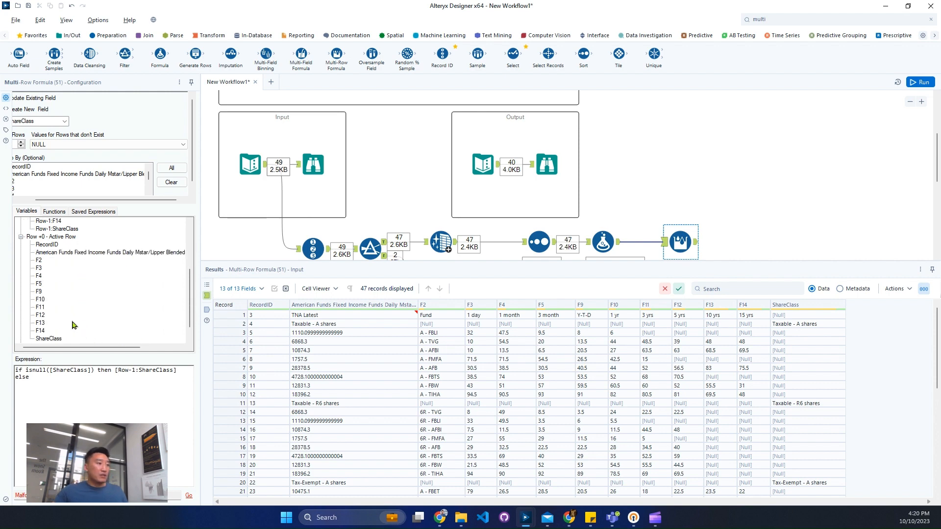
{"action": "double_click", "coordinate": [49, 338]}
{"action": "type", "text": "endif"}
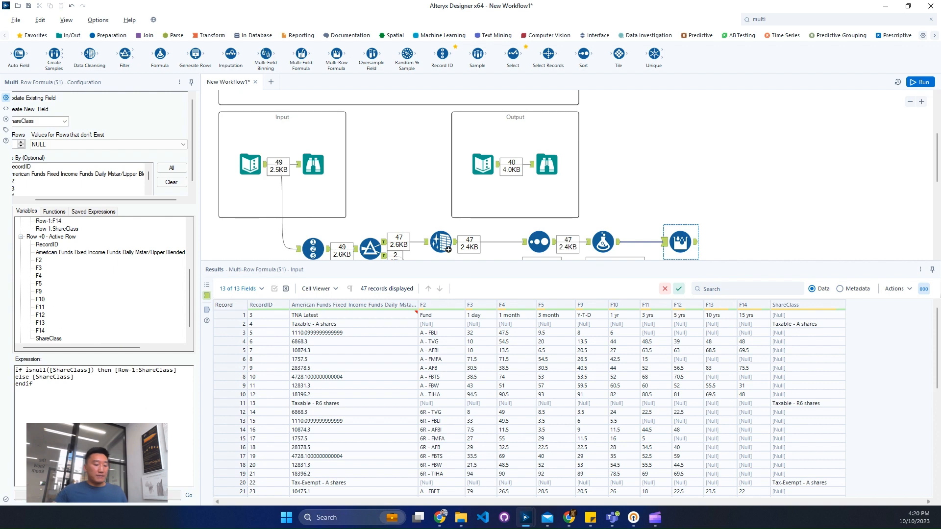
Run the workflow and examine the ShareClass values, share class heading rows and first record in the Multi-Row Formula output
{"action": "key", "text": "ctrl+r"}
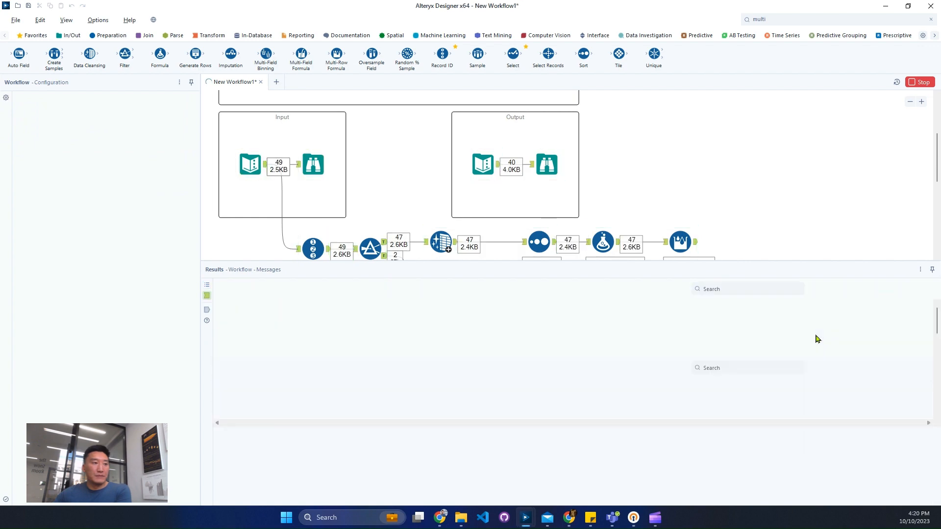
{"action": "left_click", "coordinate": [694, 243]}
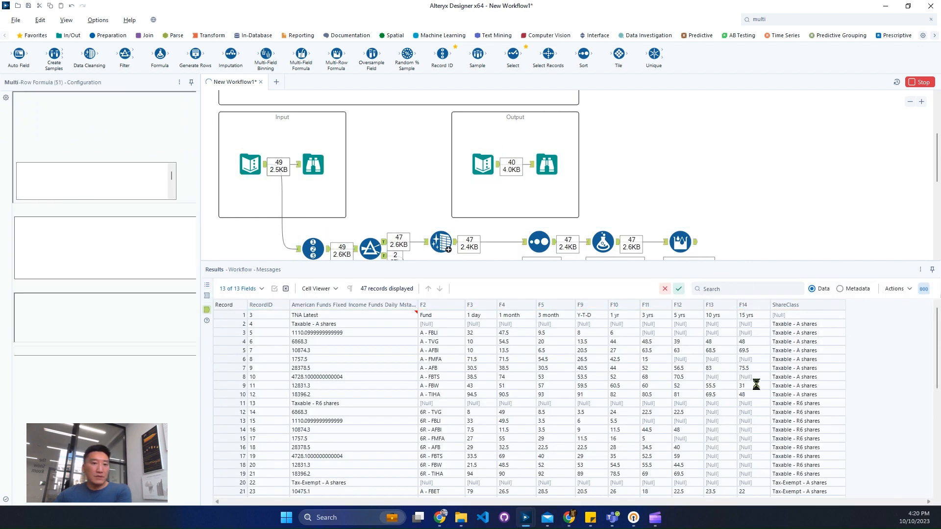
{"action": "left_click", "coordinate": [788, 395]}
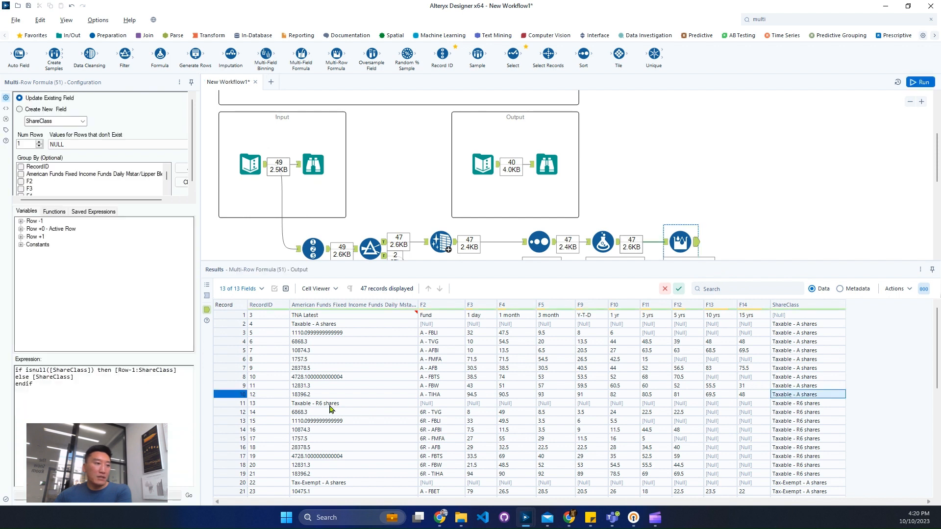
{"action": "left_click", "coordinate": [251, 405]}
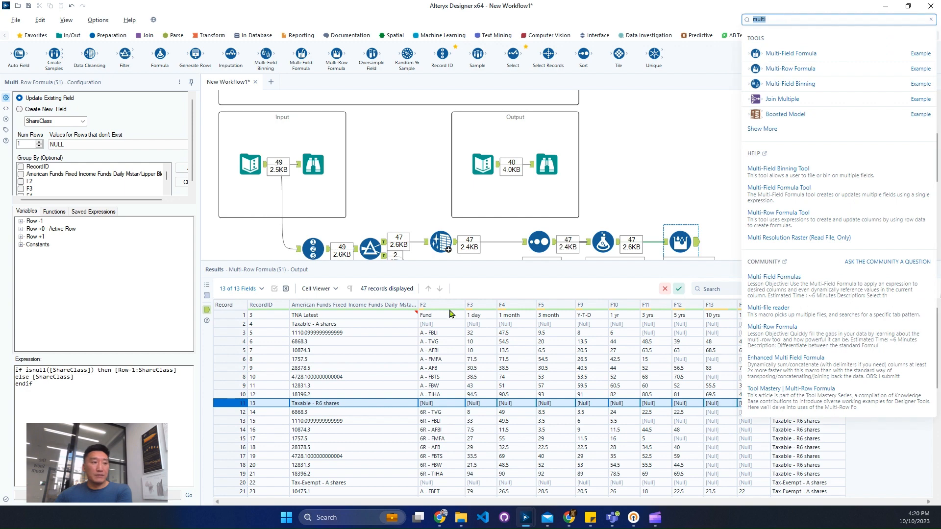
{"action": "left_click", "coordinate": [240, 315]}
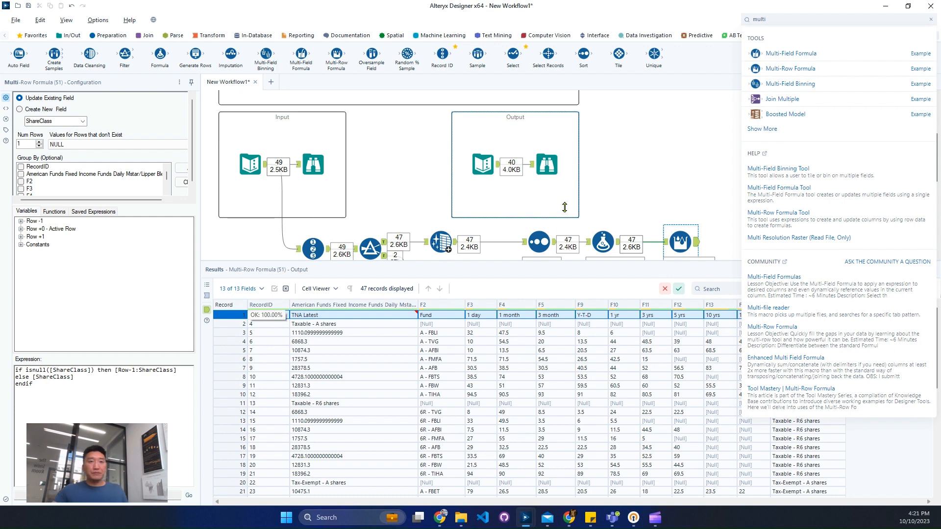
Connect a Dynamic Rename tool after the Multi-Row Formula and set its rename mode to Take Field Names from First Row of Data
{"action": "left_click", "coordinate": [798, 23]}
{"action": "type", "text": "dyna"}
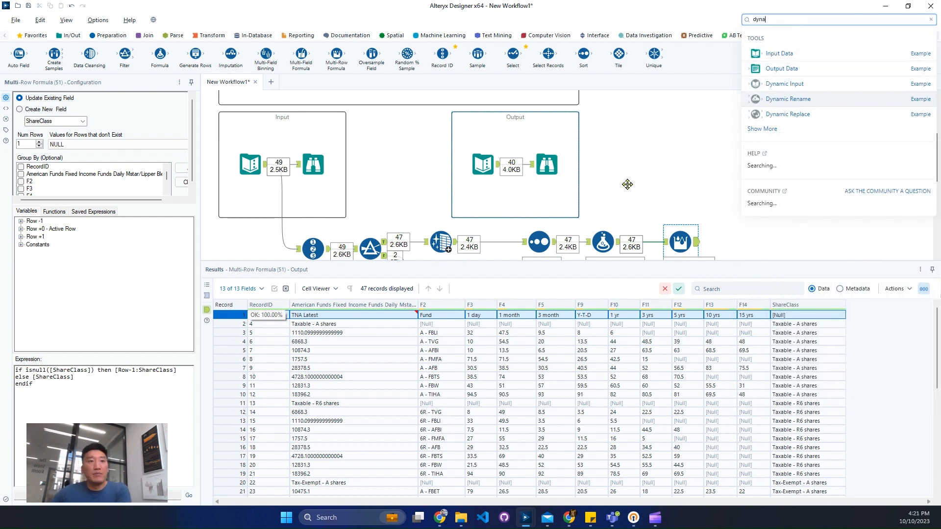
{"action": "left_click", "coordinate": [849, 239]}
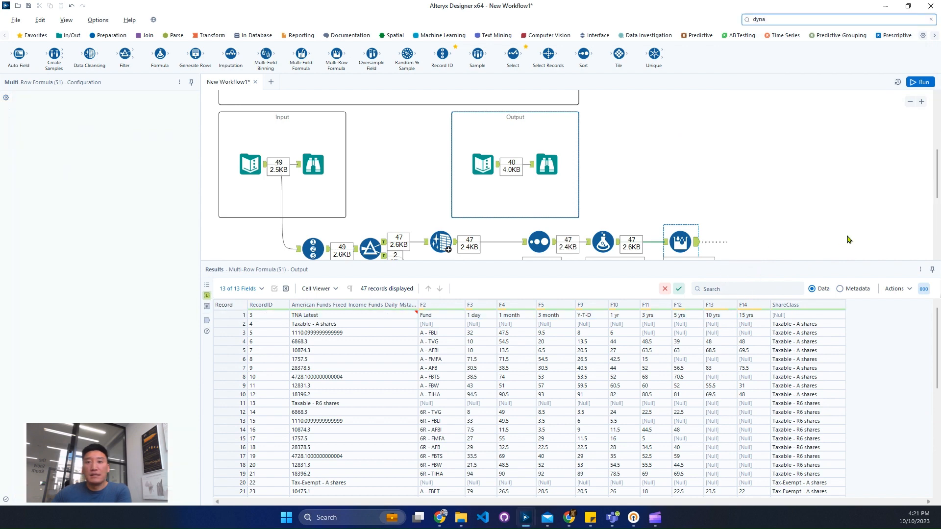
{"action": "left_click_drag", "start_coordinate": [849, 239], "coordinate": [842, 212]}
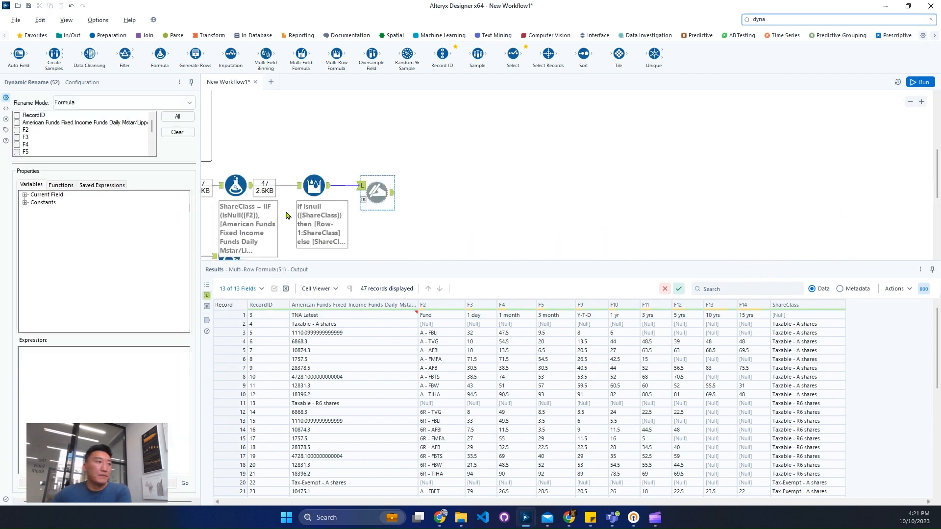
{"action": "left_click", "coordinate": [123, 102]}
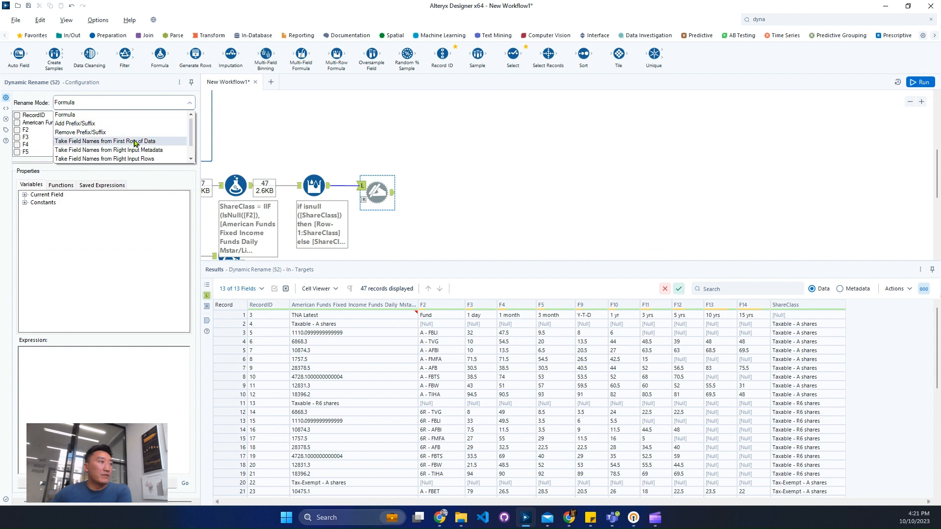
{"action": "left_click", "coordinate": [135, 141]}
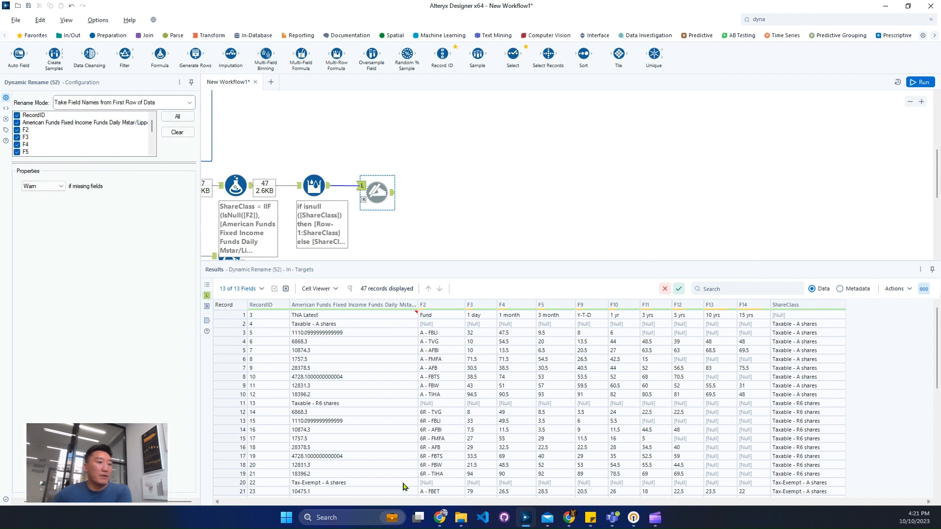
Exclude RecordID and ShareClass from the Dynamic Rename, then run the workflow and check the first output record
{"action": "left_click", "coordinate": [17, 116]}
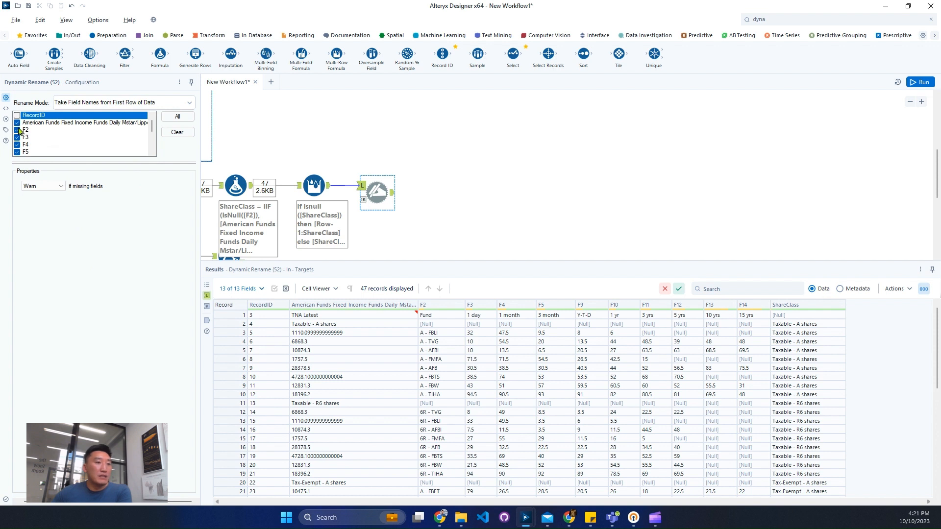
{"action": "scroll", "coordinate": [18, 132], "scroll_direction": "down", "scroll_amount": 3}
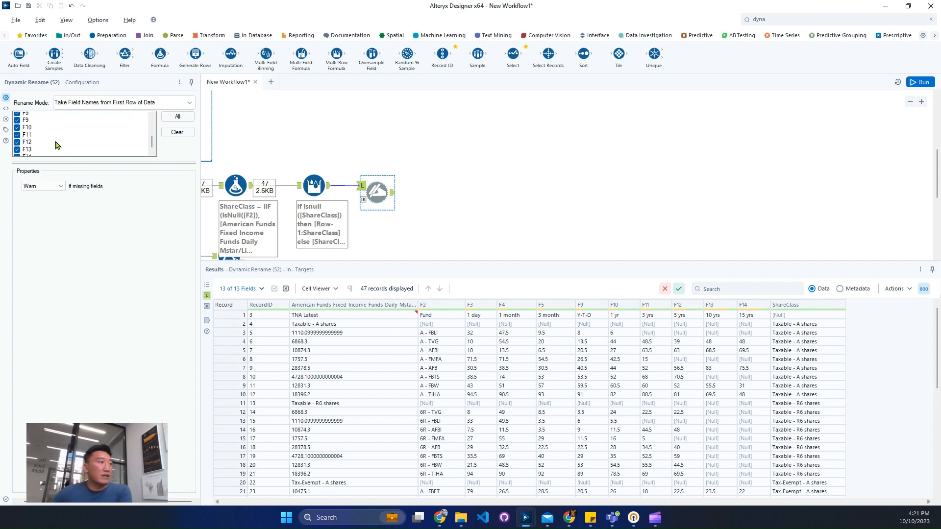
{"action": "left_click", "coordinate": [17, 145]}
{"action": "left_click", "coordinate": [912, 84]}
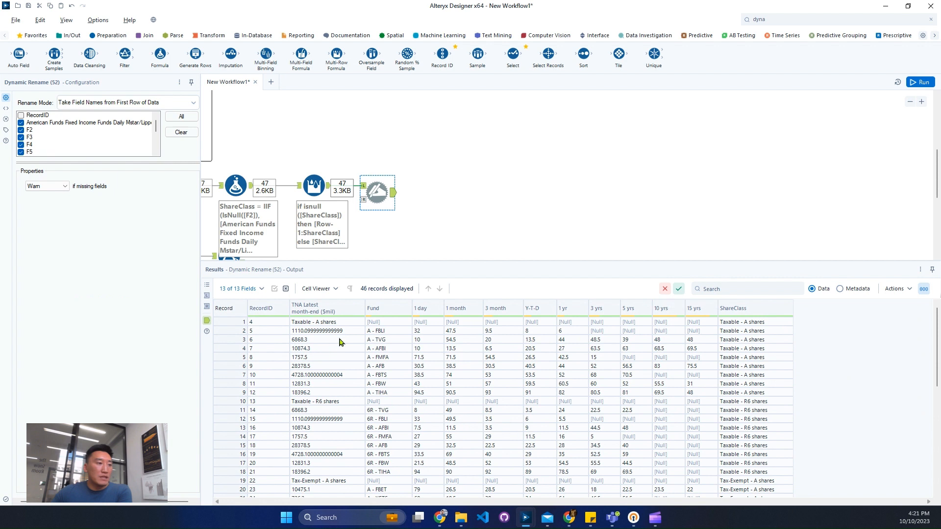
{"action": "left_click", "coordinate": [354, 323]}
{"action": "left_click", "coordinate": [380, 324]}
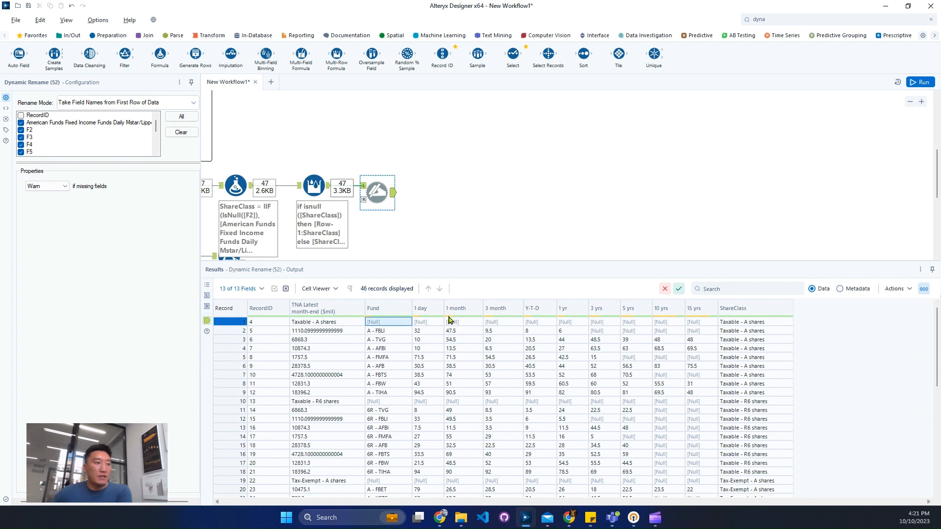
Connect a Filter tool after the Dynamic Rename and set its basic condition to Fund Is not null
{"action": "left_click", "coordinate": [802, 20]}
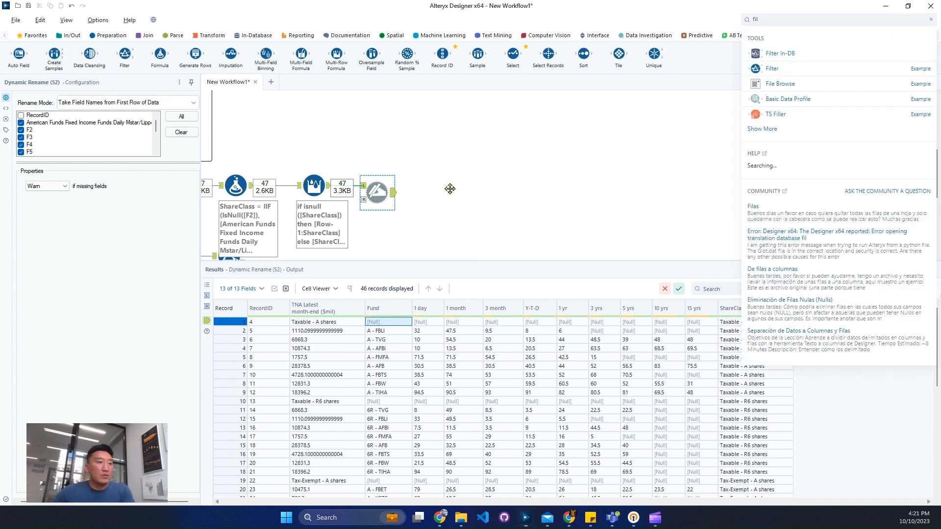
{"action": "left_click_drag", "start_coordinate": [779, 53], "coordinate": [433, 197]}
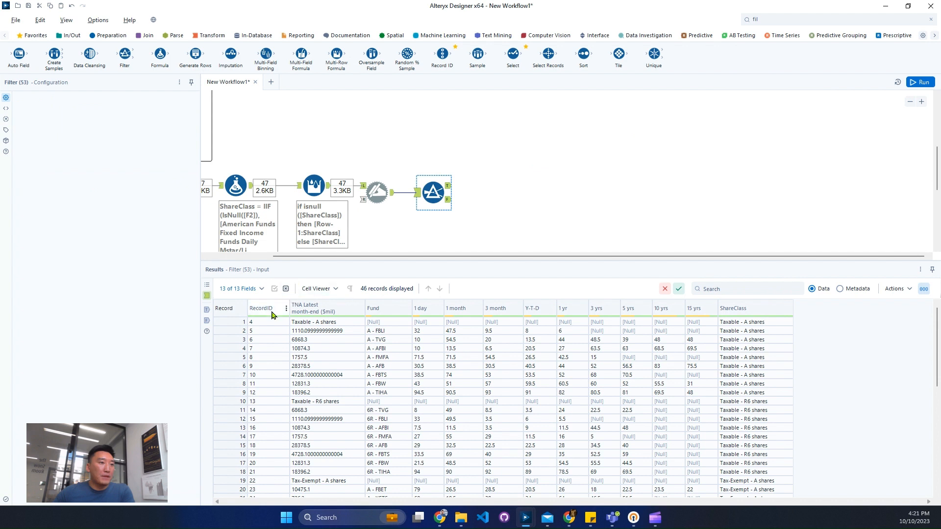
{"action": "left_click", "coordinate": [321, 321]}
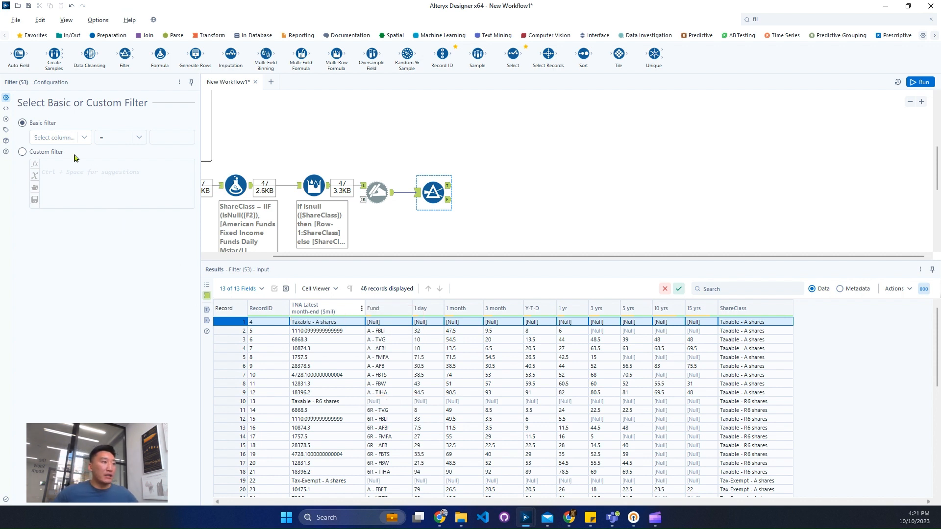
{"action": "left_click", "coordinate": [73, 138]}
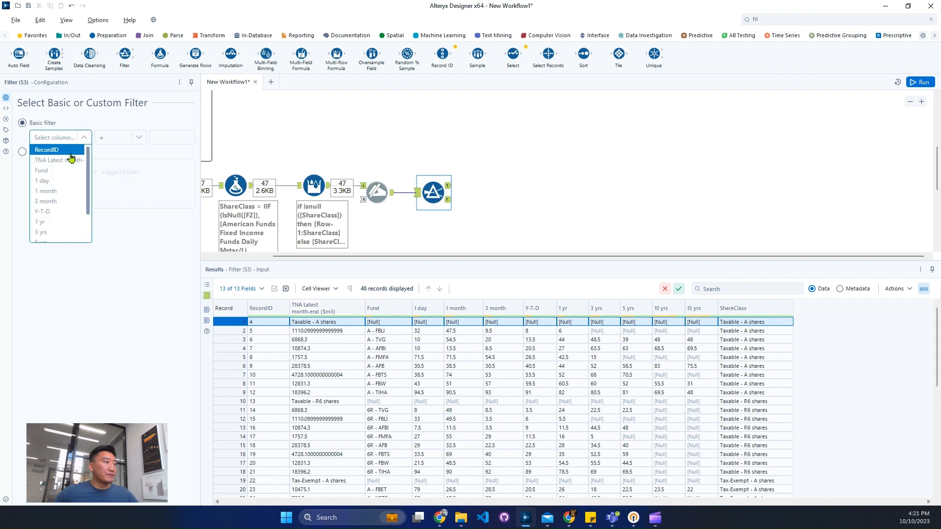
{"action": "left_click", "coordinate": [126, 139]}
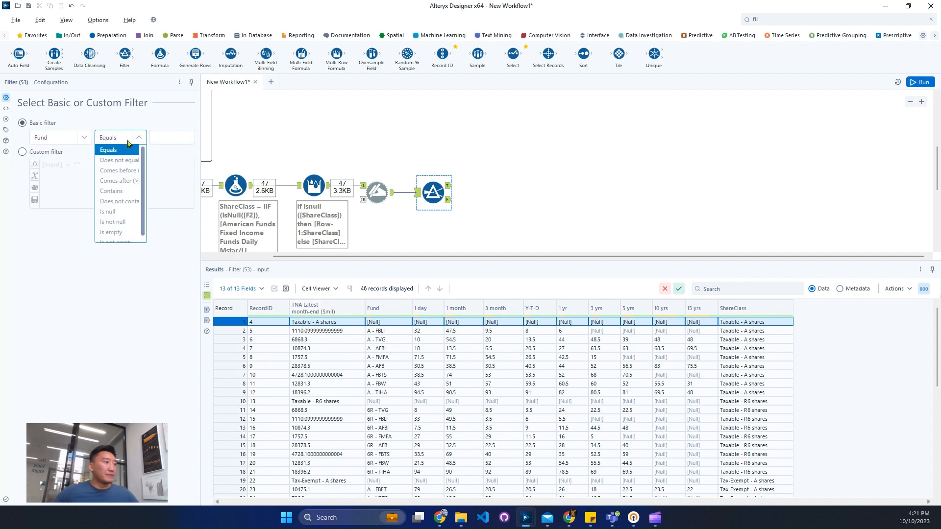
{"action": "left_click", "coordinate": [131, 224]}
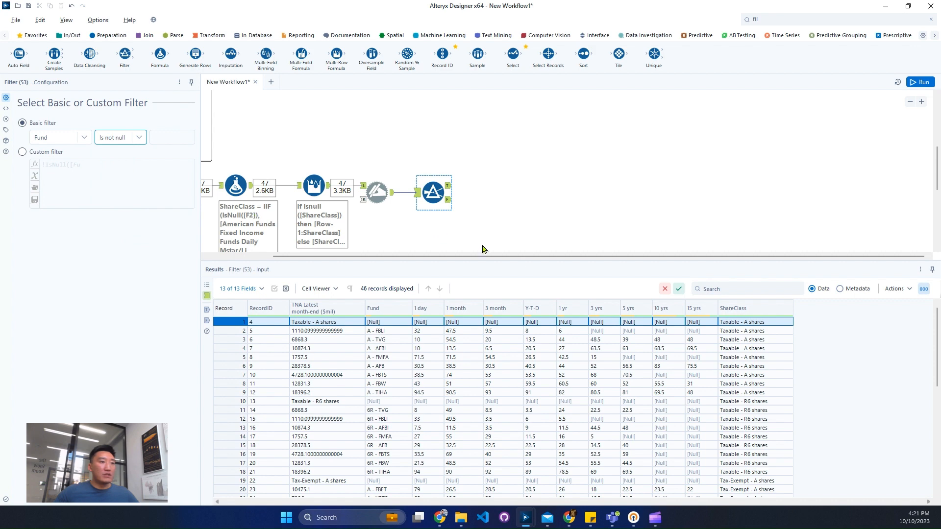
Examine the Date and ShareClass columns in the expected output's Browse tool
{"action": "left_click_drag", "start_coordinate": [520, 258], "coordinate": [361, 260]}
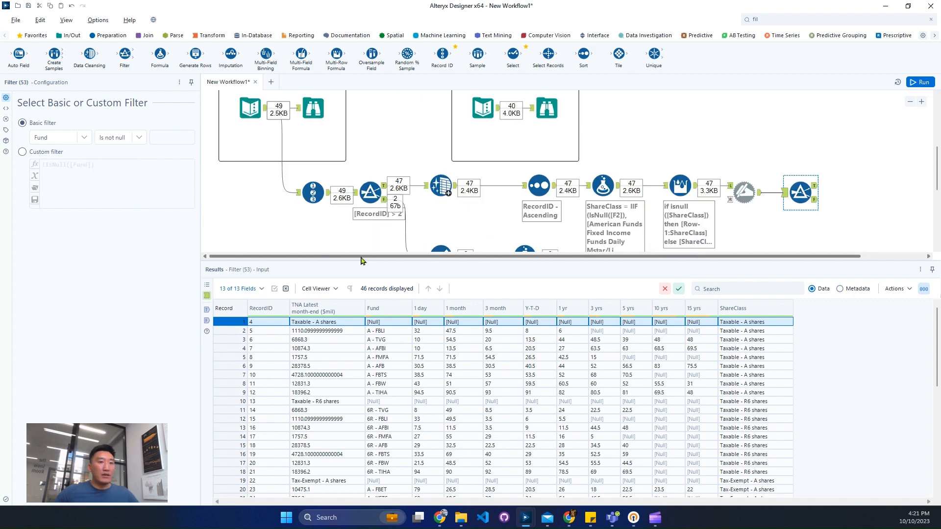
{"action": "left_click", "coordinate": [556, 109]}
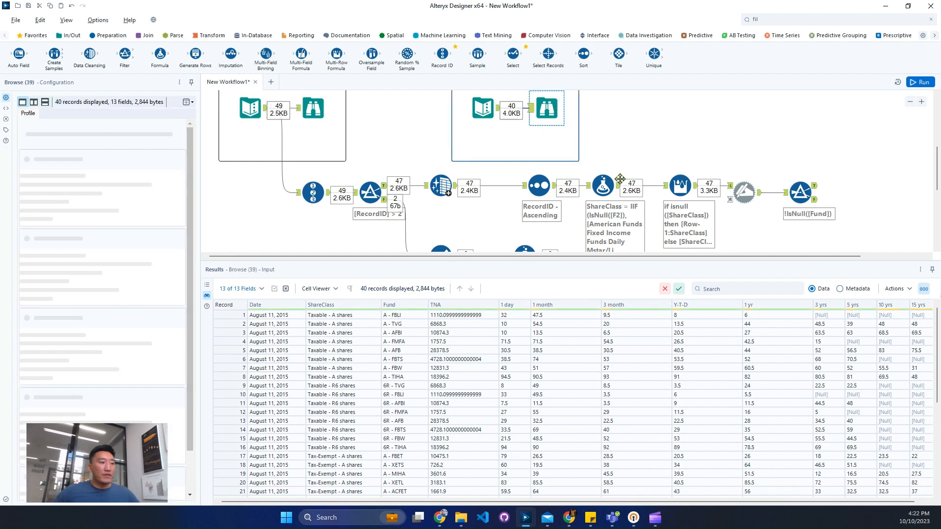
{"action": "left_click_drag", "start_coordinate": [274, 350], "coordinate": [275, 386]}
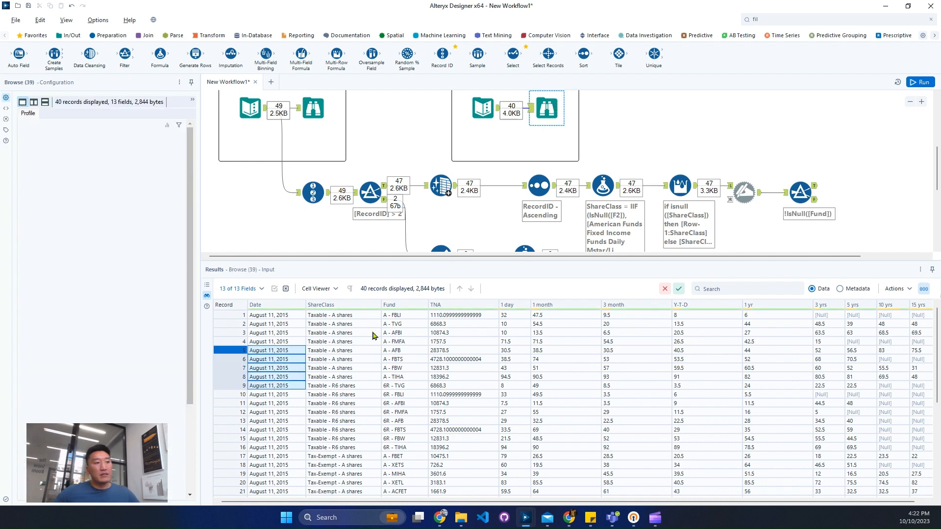
{"action": "left_click_drag", "start_coordinate": [357, 334], "coordinate": [362, 359]}
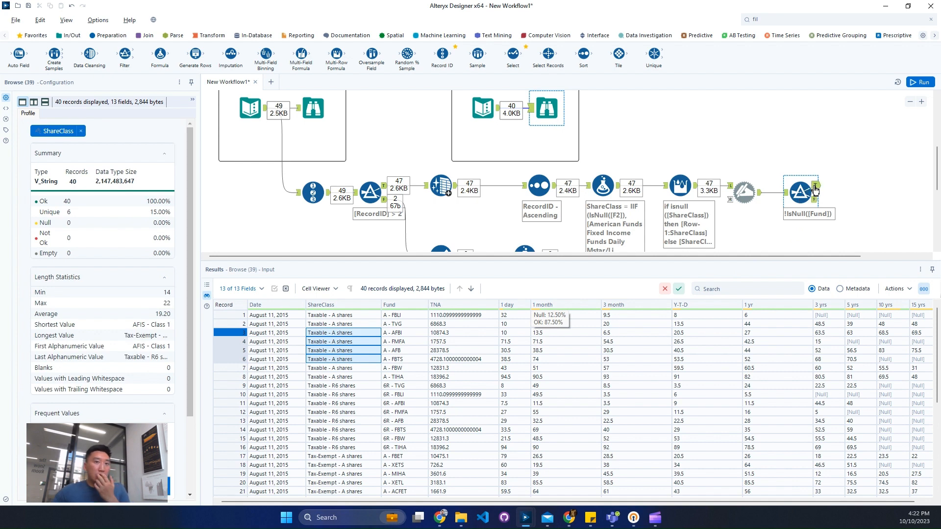
Examine the Fund filter's incoming records, going through each share class heading row with a null Fund
{"action": "left_click", "coordinate": [815, 190]}
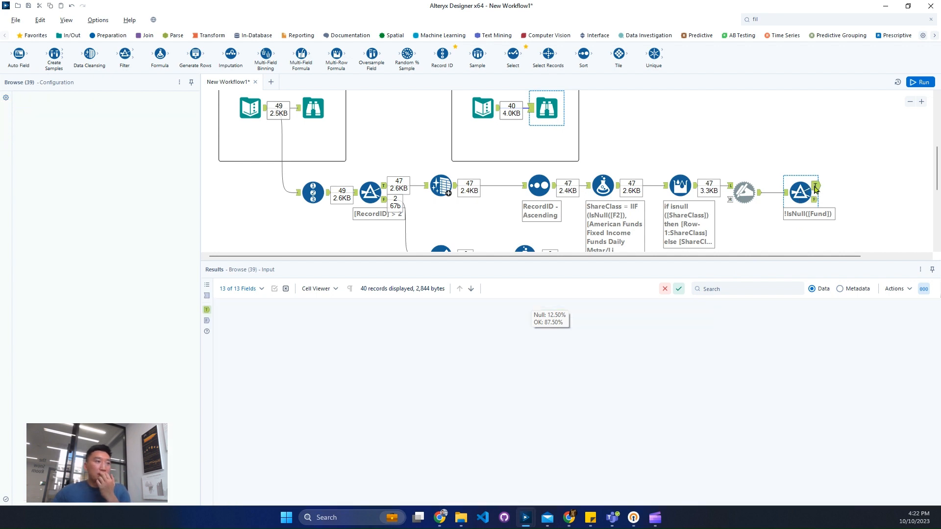
{"action": "left_click", "coordinate": [787, 195]}
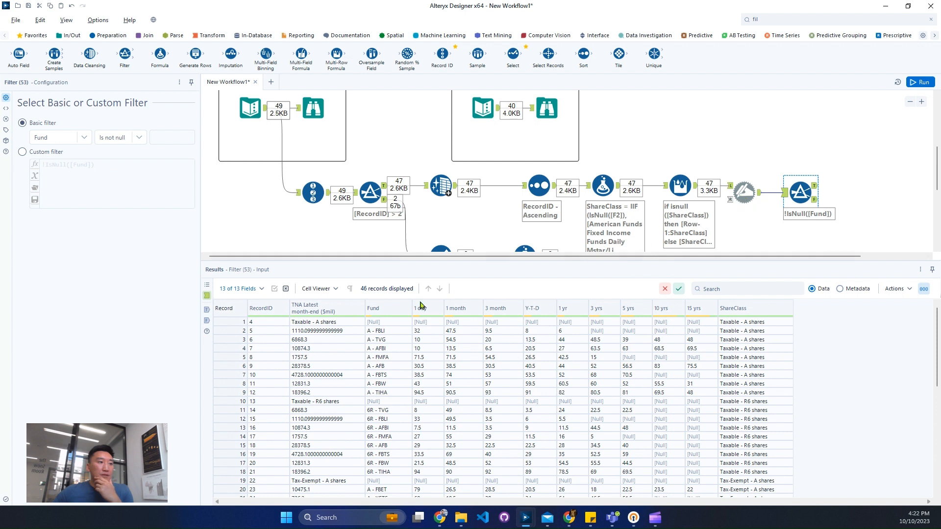
{"action": "left_click", "coordinate": [275, 331]}
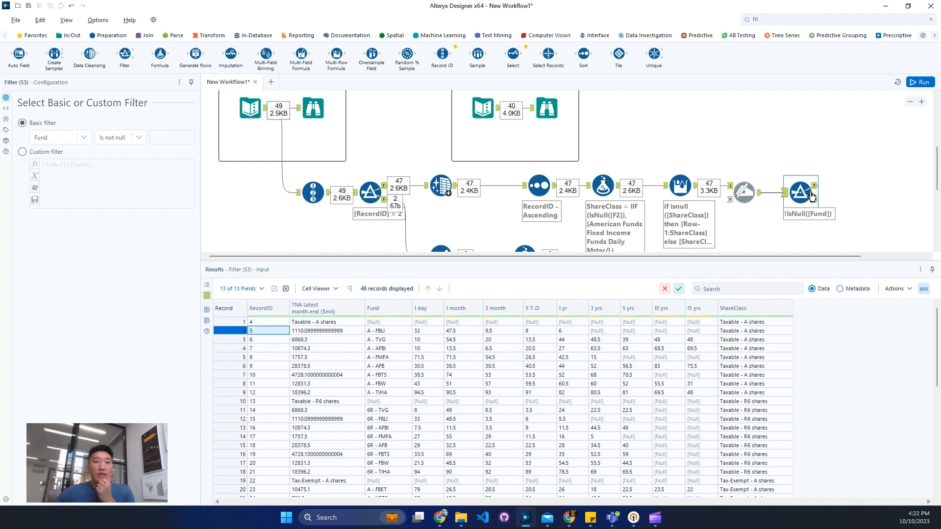
{"action": "left_click", "coordinate": [235, 321]}
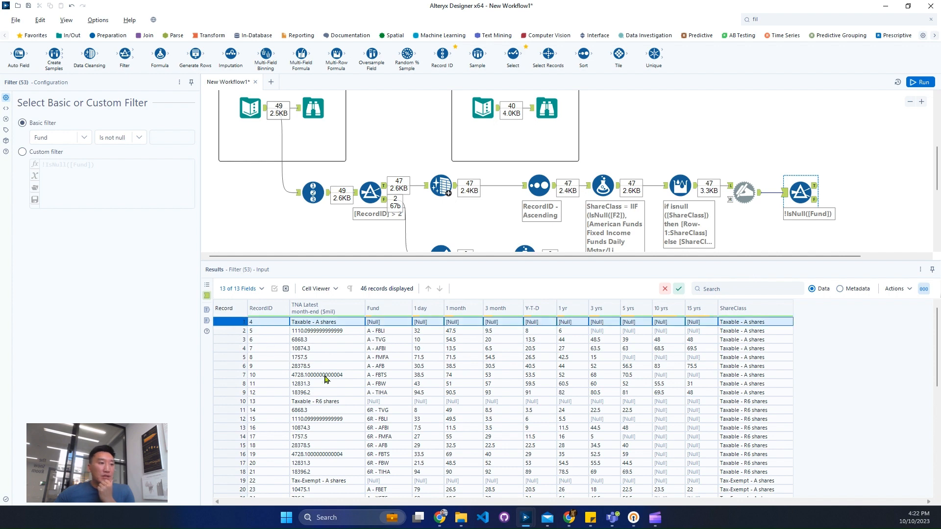
{"action": "left_click", "coordinate": [256, 402]}
{"action": "scroll", "coordinate": [314, 411], "scroll_direction": "down", "scroll_amount": 3}
{"action": "left_click", "coordinate": [251, 390]}
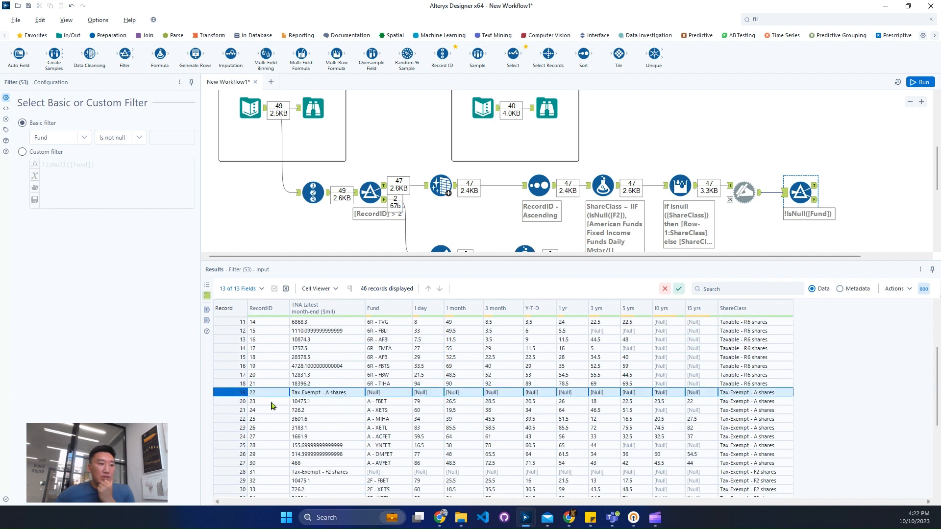
{"action": "scroll", "coordinate": [263, 395], "scroll_direction": "down", "scroll_amount": 3}
{"action": "left_click", "coordinate": [238, 393]}
{"action": "scroll", "coordinate": [253, 410], "scroll_direction": "down", "scroll_amount": 3}
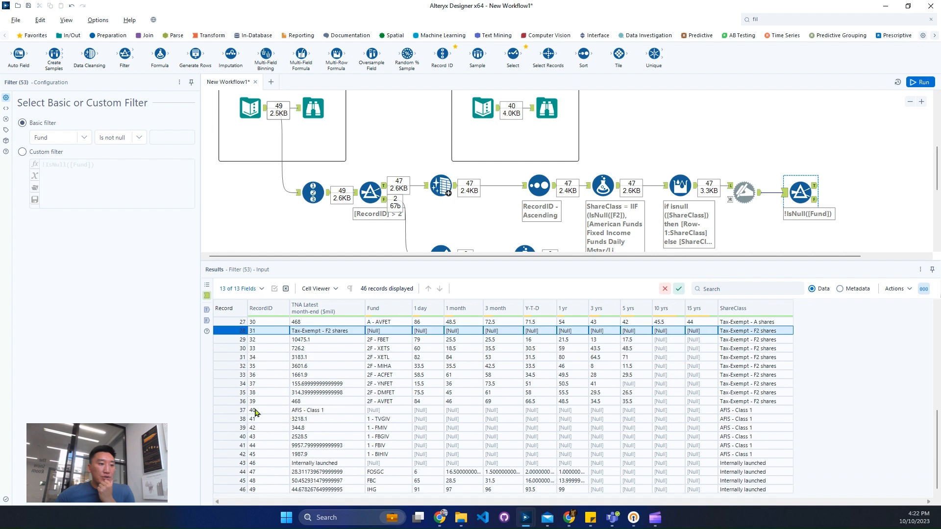
{"action": "left_click", "coordinate": [233, 409]}
{"action": "left_click", "coordinate": [227, 462]}
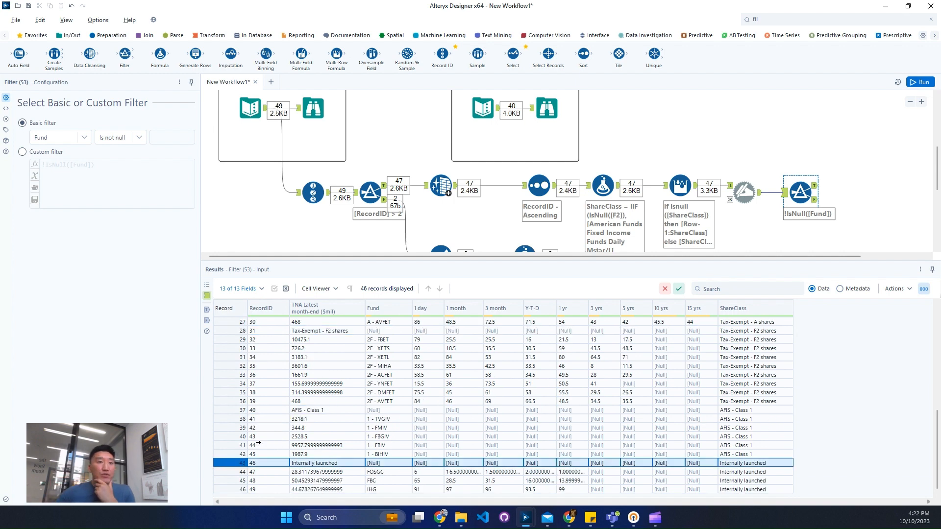
Place an Append Fields tool on the canvas beyond the Fund filter
{"action": "left_click_drag", "start_coordinate": [727, 256], "coordinate": [846, 255]}
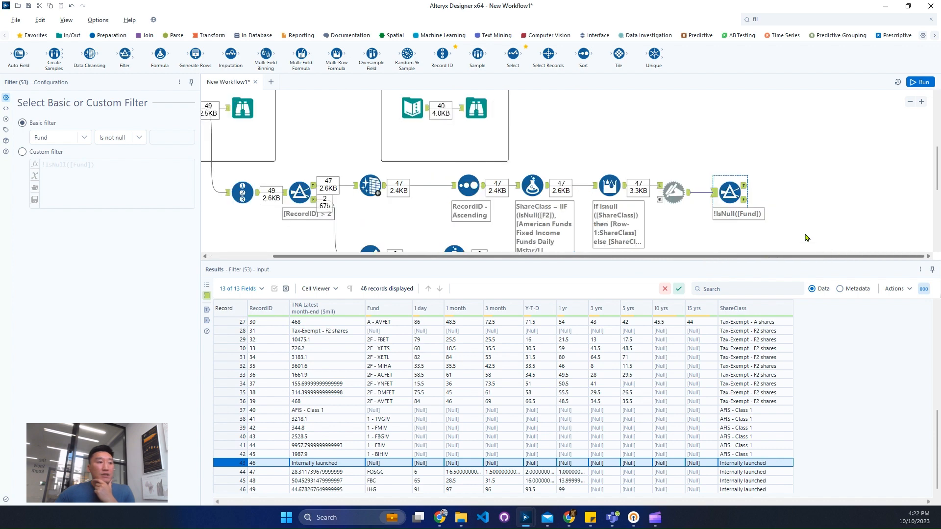
{"action": "scroll", "coordinate": [806, 237], "scroll_direction": "down", "scroll_amount": 3}
{"action": "left_click", "coordinate": [147, 35]}
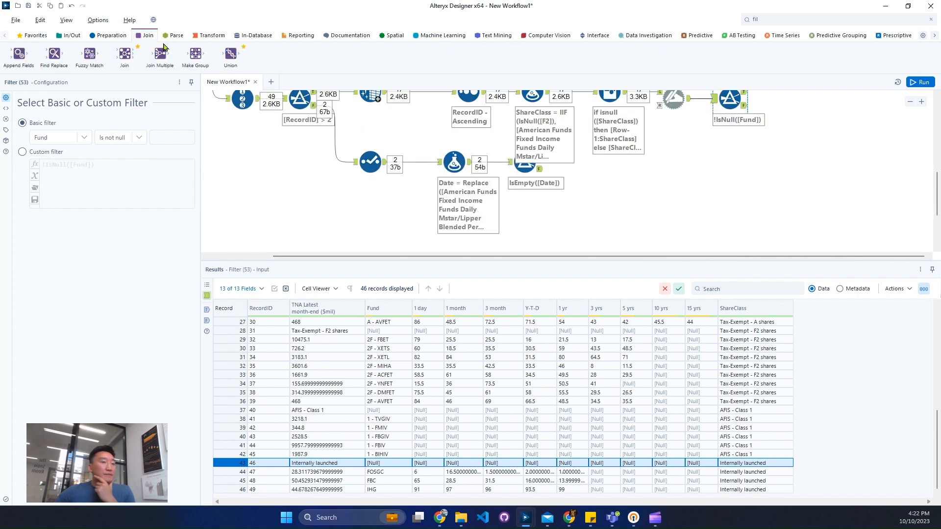
{"action": "left_click_drag", "start_coordinate": [20, 55], "coordinate": [831, 140]}
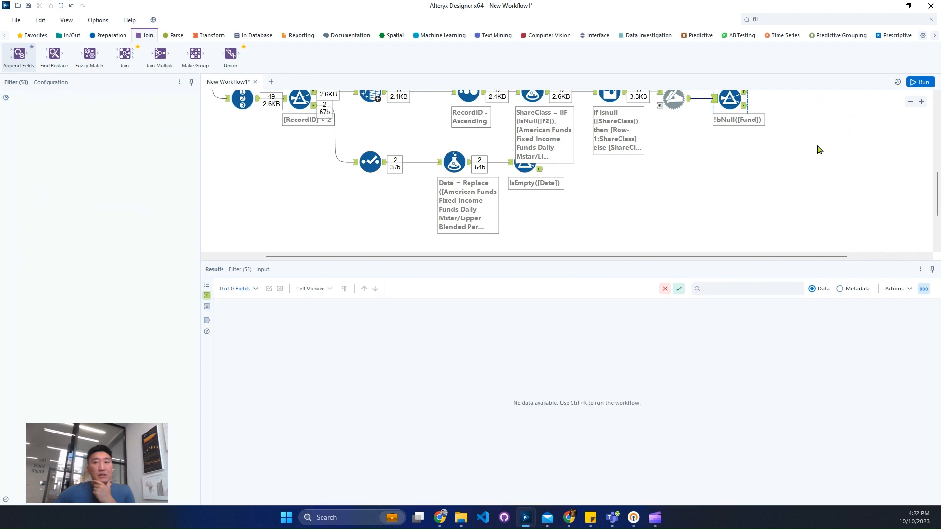
{"action": "left_click_drag", "start_coordinate": [584, 204], "coordinate": [368, 185]}
{"action": "scroll", "coordinate": [668, 202], "scroll_direction": "up", "scroll_amount": 1}
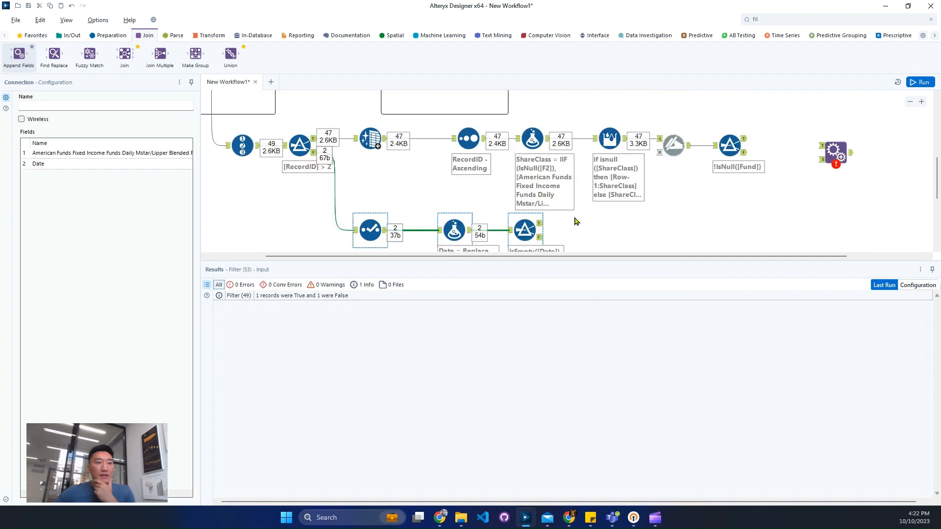
{"action": "left_click_drag", "start_coordinate": [527, 235], "coordinate": [815, 183]}
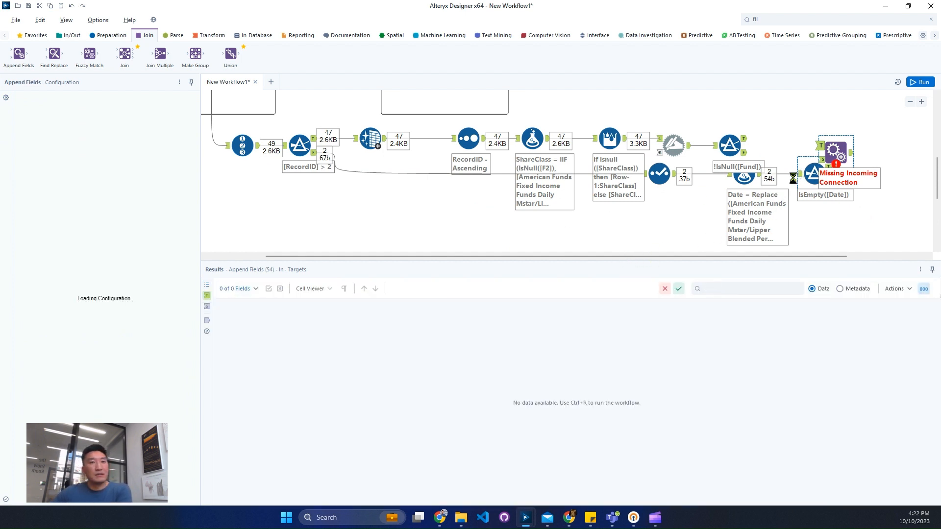
{"action": "key", "text": "ctrl+z"}
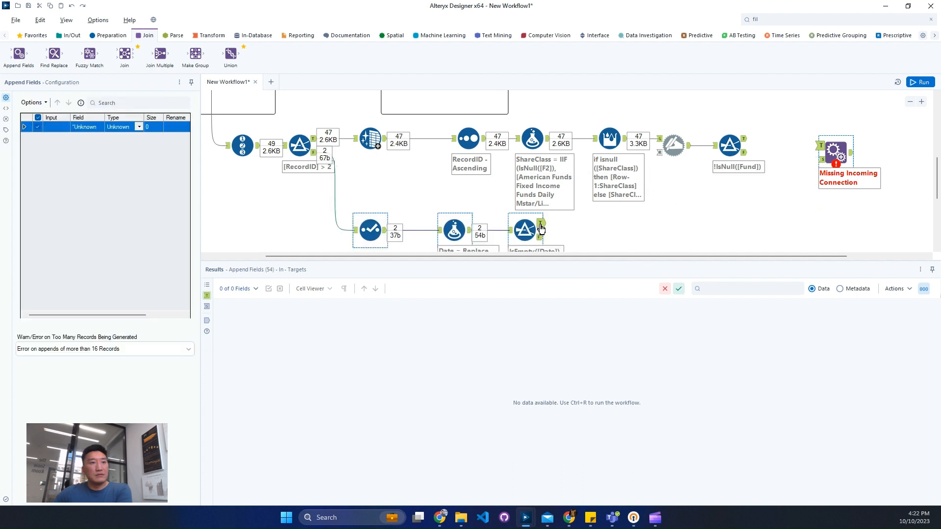
Connect the Date filter's True output to the Append Fields source and the Fund filter's True output to its target, leaving out RecordID
{"action": "left_click_drag", "start_coordinate": [527, 231], "coordinate": [651, 216]}
{"action": "left_click_drag", "start_coordinate": [496, 236], "coordinate": [545, 230]}
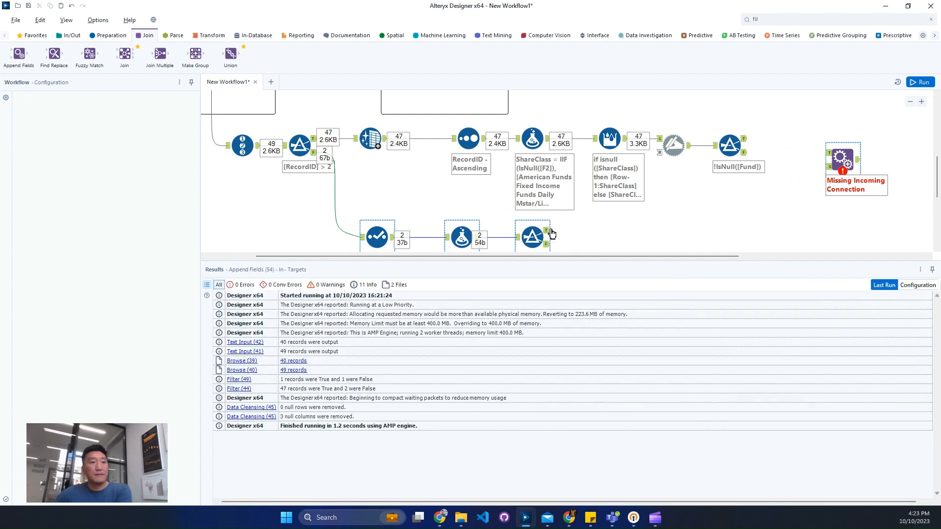
{"action": "mouse_move", "coordinate": [548, 231]}
{"action": "left_mouse_down"}
{"action": "mouse_move", "coordinate": [817, 165]}
{"action": "mouse_move", "coordinate": [826, 172]}
{"action": "left_mouse_up"}
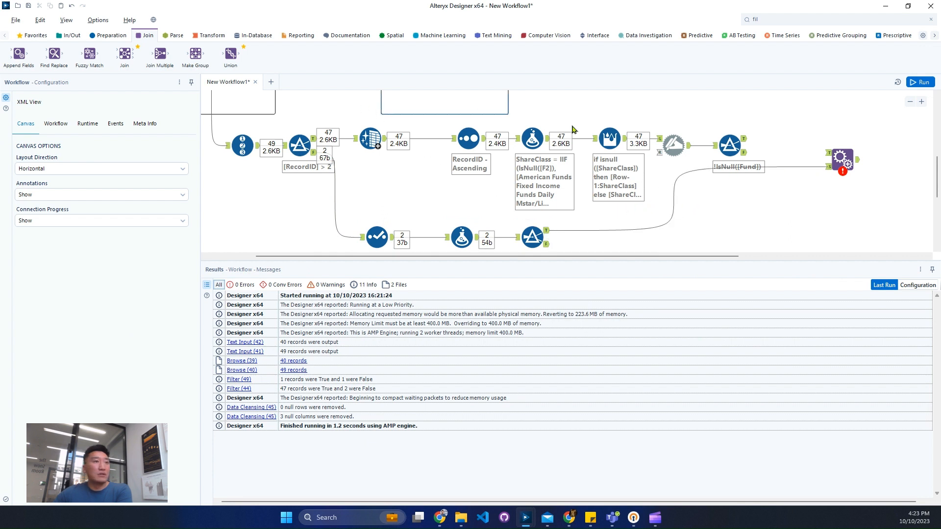
{"action": "left_click_drag", "start_coordinate": [746, 143], "coordinate": [838, 144]}
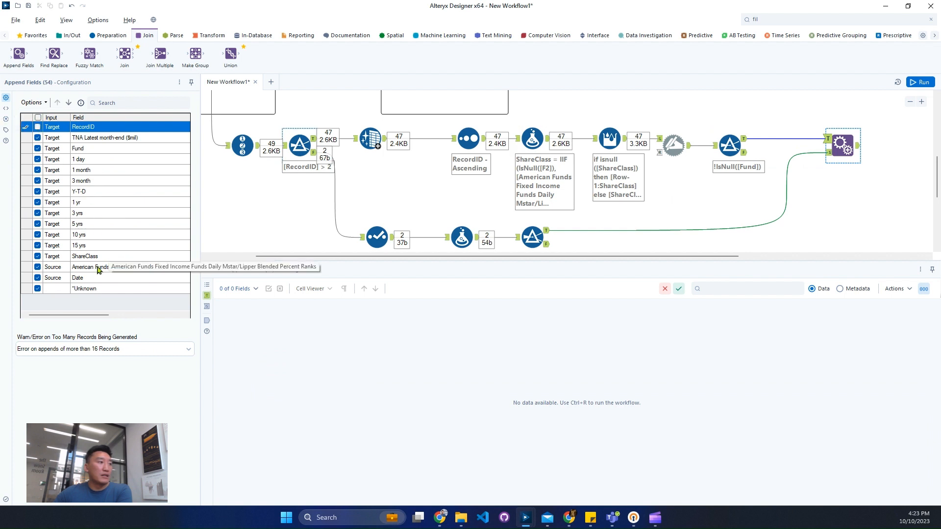
Compare the Append Fields source with the Date filter's False output, and set that filter's condition to Is not empty
{"action": "left_click", "coordinate": [827, 154]}
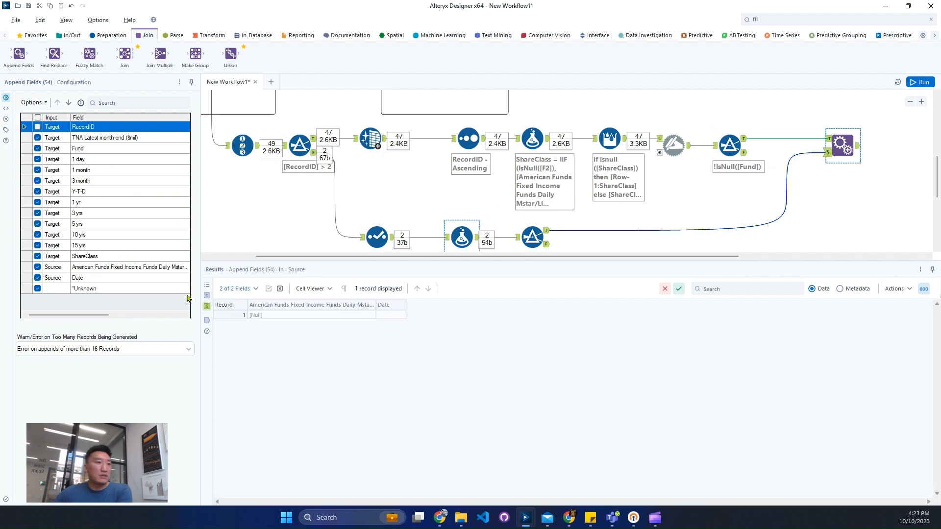
{"action": "left_click", "coordinate": [546, 244]}
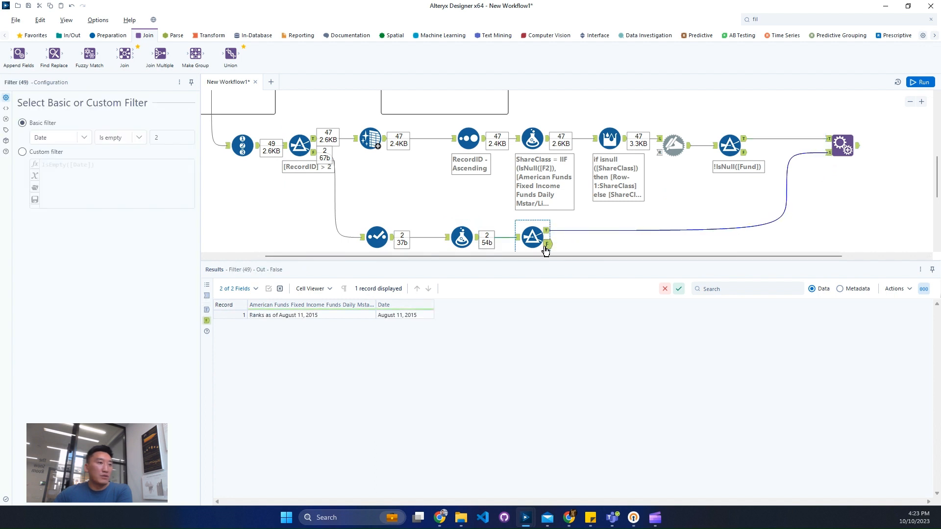
{"action": "left_click", "coordinate": [139, 138]}
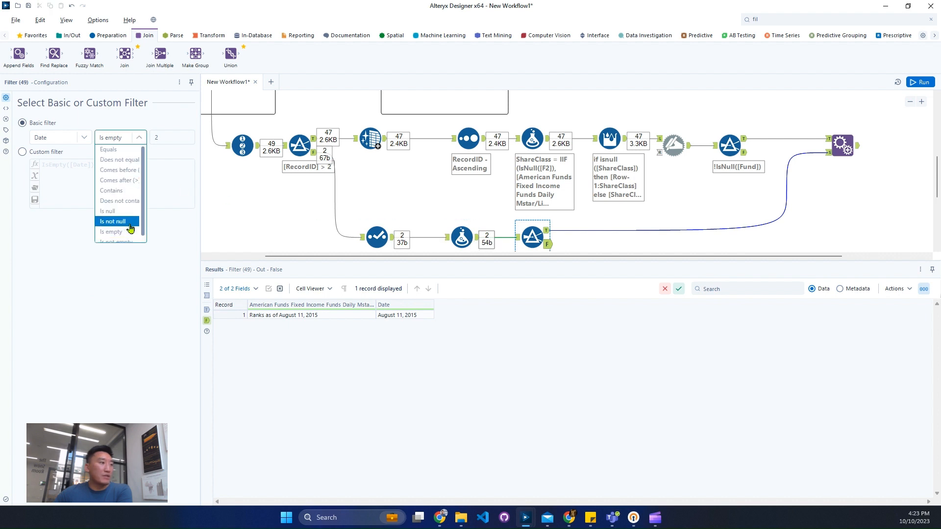
{"action": "left_click", "coordinate": [156, 238]}
Leave the source's American Funds Fixed Income Funds field out of the Append Fields output
{"action": "left_click", "coordinate": [841, 147]}
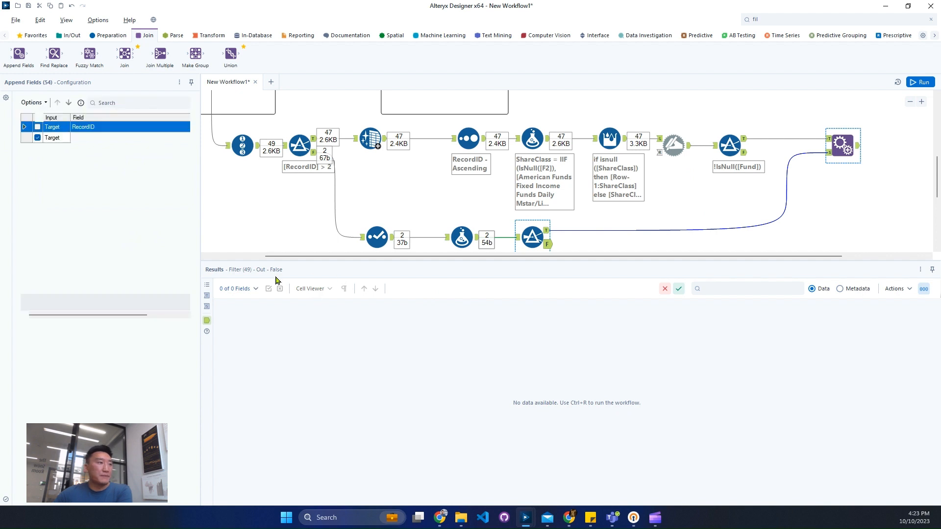
{"action": "left_click", "coordinate": [38, 267]}
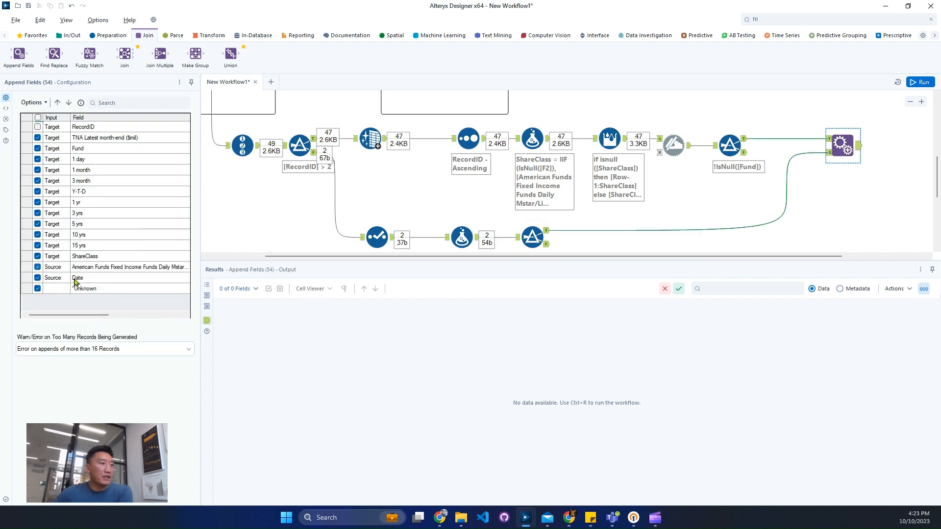
Move the source's Date field to the end of the Append Fields field order
{"action": "left_click", "coordinate": [90, 277]}
{"action": "left_click", "coordinate": [32, 102]}
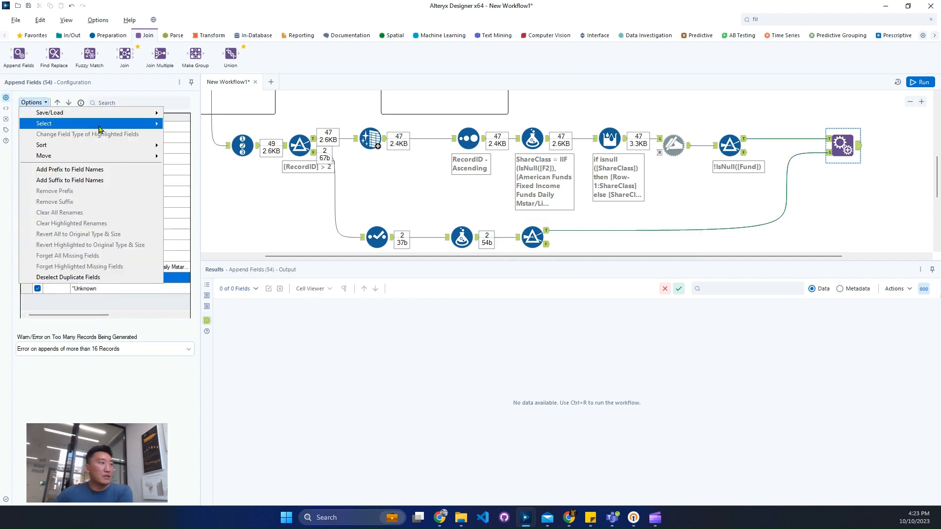
{"action": "mouse_move", "coordinate": [112, 158]}
{"action": "left_click", "coordinate": [225, 168]}
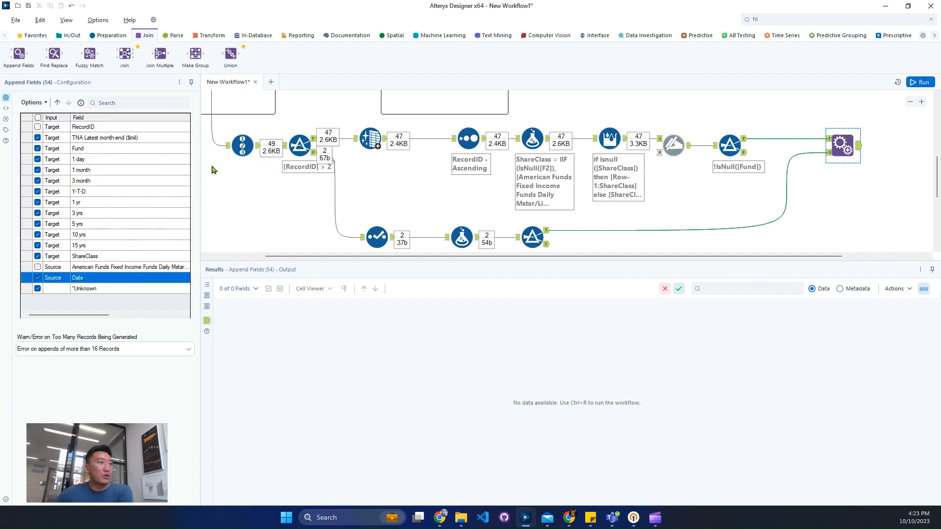
{"action": "key", "text": "ctrl+r"}
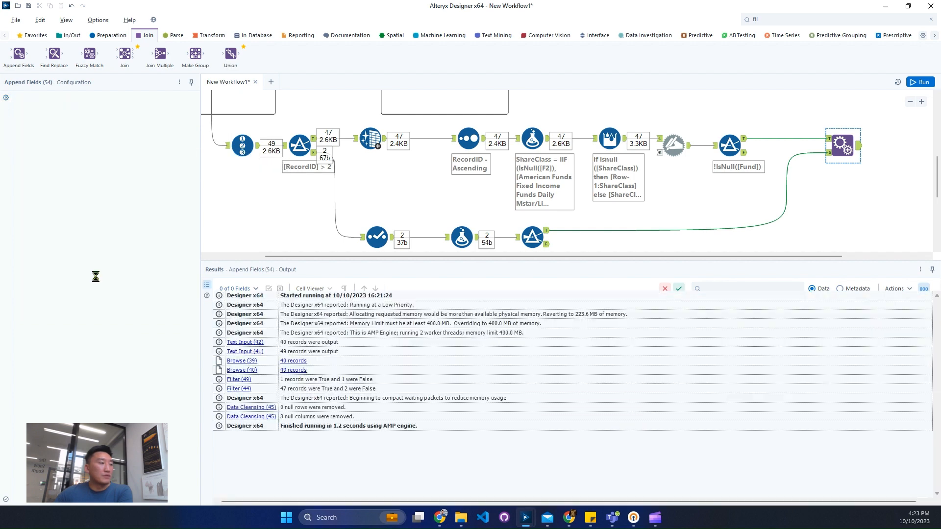
Make the source's Date field the first one in the Append Fields field order
{"action": "left_click", "coordinate": [841, 145]}
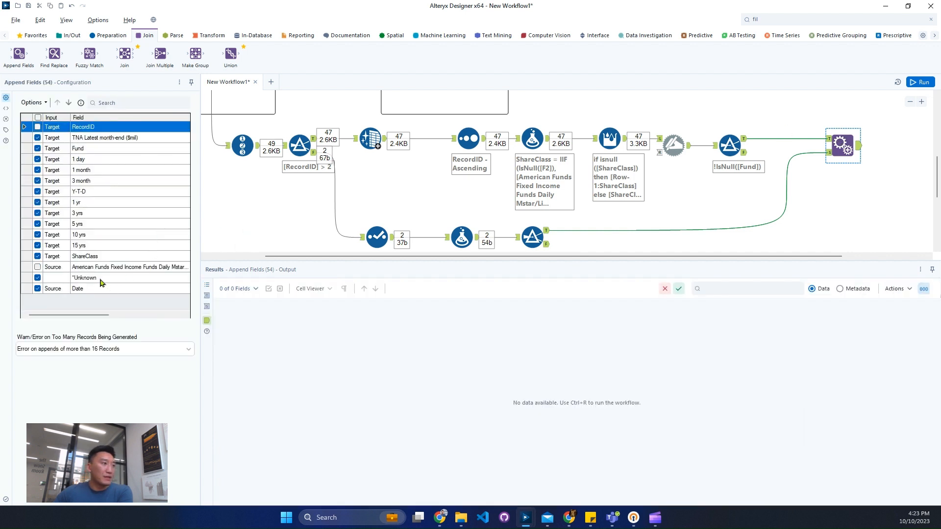
{"action": "left_click", "coordinate": [78, 288]}
{"action": "left_click", "coordinate": [33, 102]}
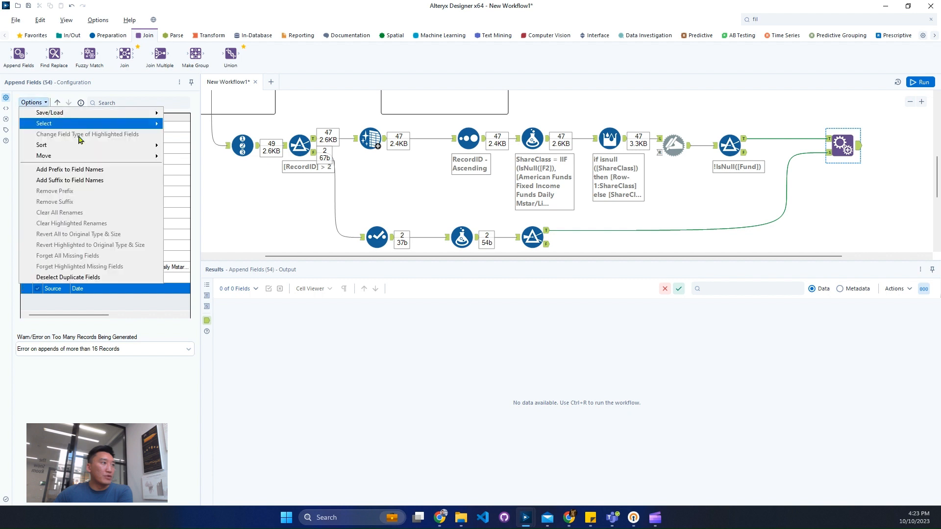
{"action": "mouse_move", "coordinate": [123, 155]}
{"action": "left_click", "coordinate": [215, 156]}
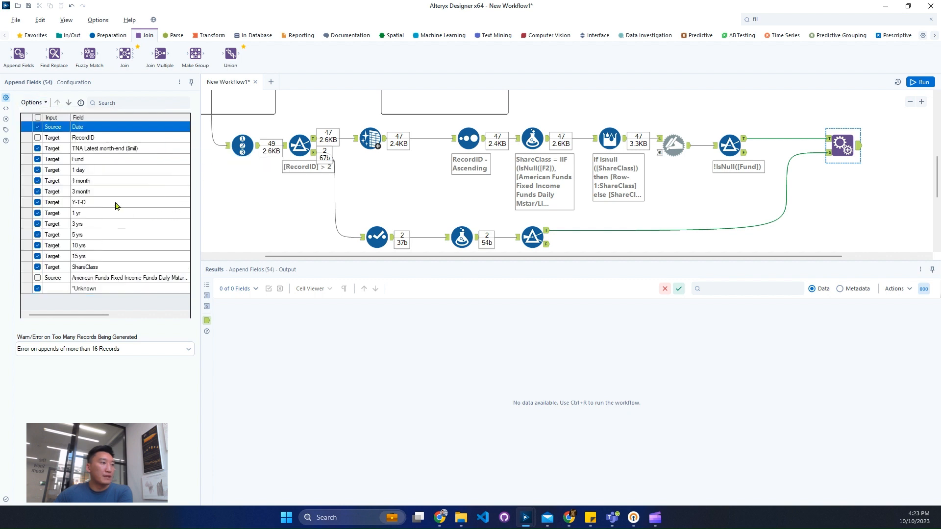
Place the ShareClass field directly after Date in the Append Fields field order
{"action": "left_click", "coordinate": [104, 159]}
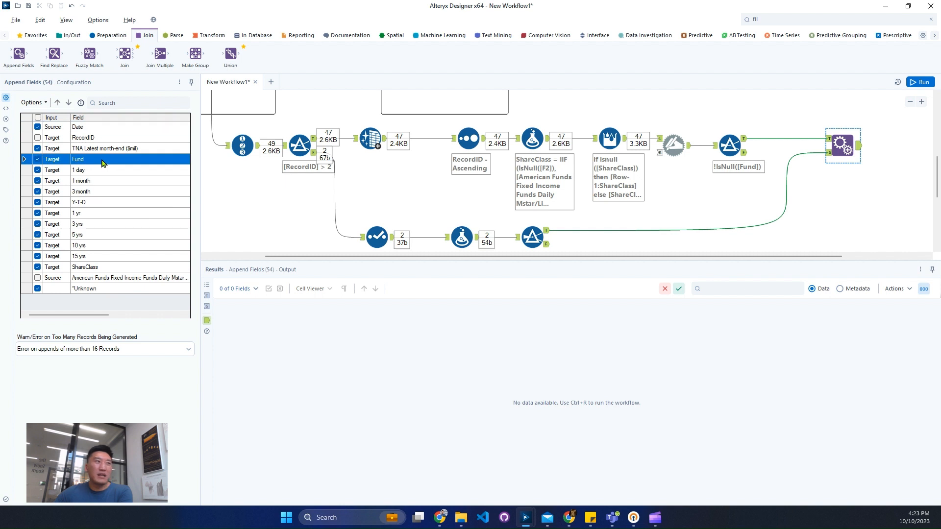
{"action": "left_click", "coordinate": [92, 265]}
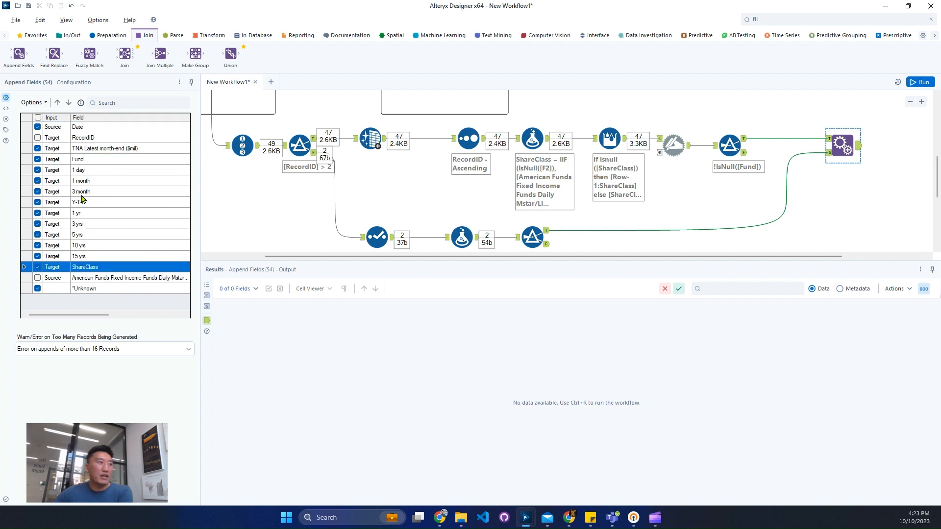
{"action": "left_click", "coordinate": [39, 104]}
{"action": "mouse_move", "coordinate": [118, 156]}
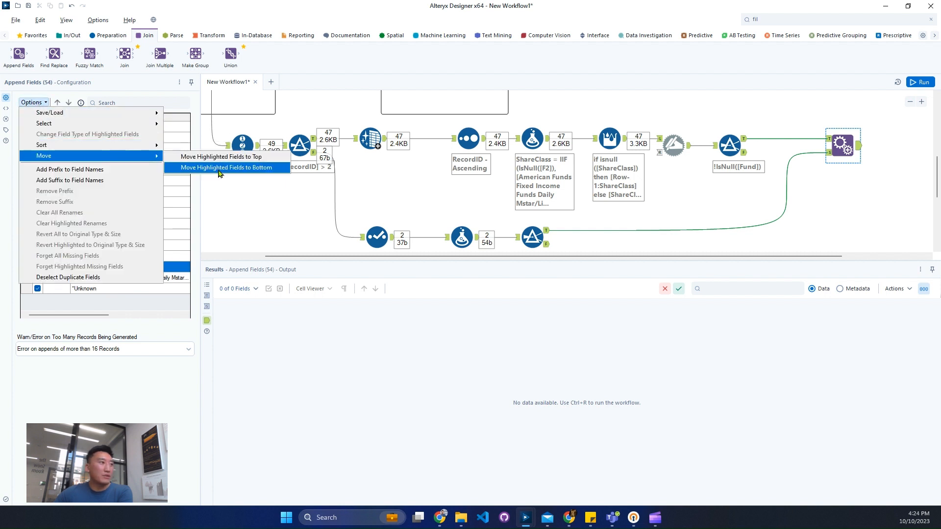
{"action": "left_click", "coordinate": [218, 168]}
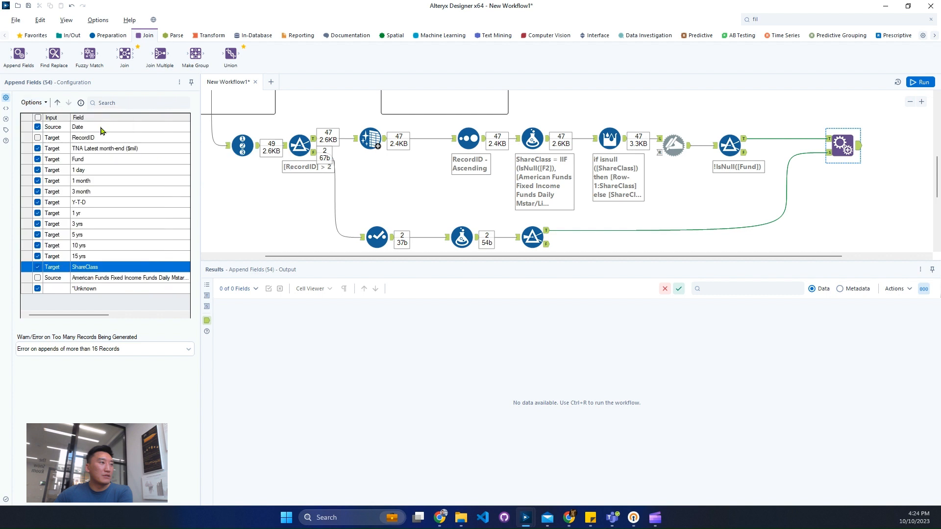
{"action": "left_click", "coordinate": [39, 103]}
{"action": "mouse_move", "coordinate": [108, 156]}
{"action": "left_click", "coordinate": [215, 158]}
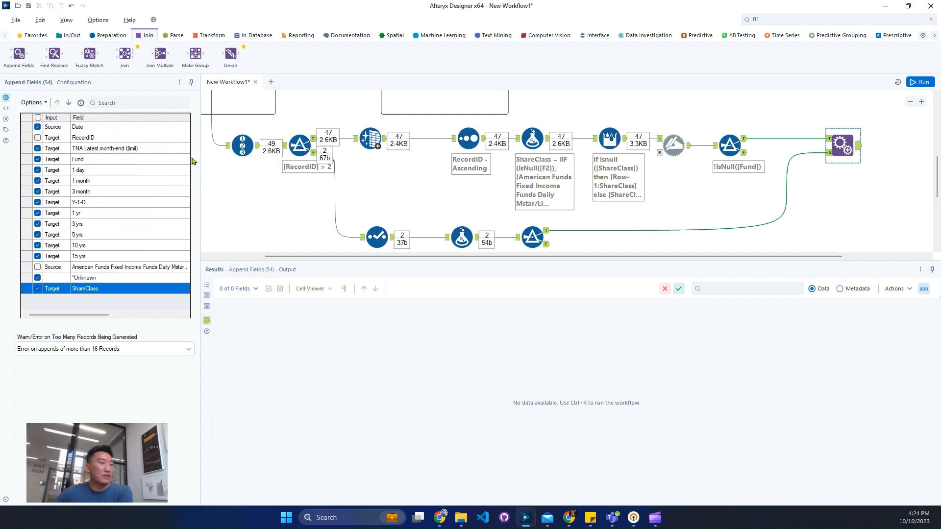
{"action": "left_click", "coordinate": [69, 103]}
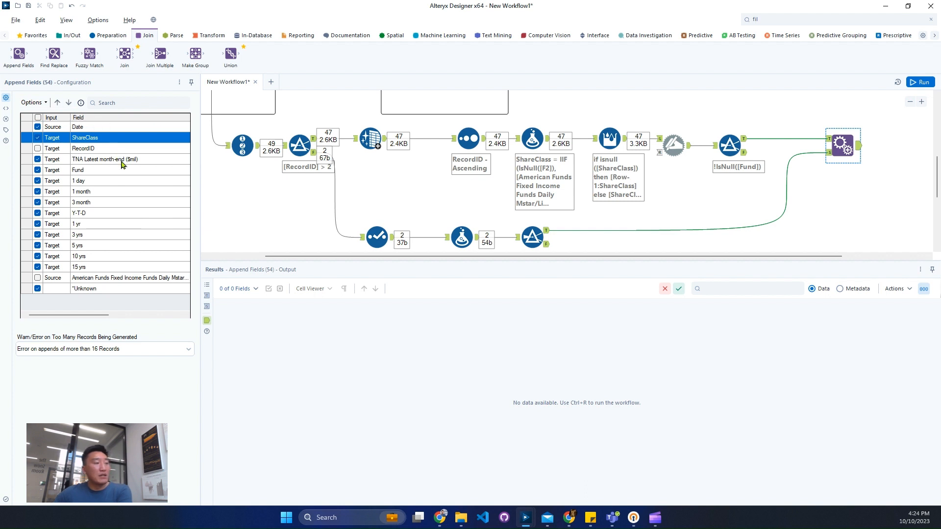
Check the column order of the expected output and place Fund before TNA Latest month-end ($mil) in the Append Fields tool
{"action": "scroll", "coordinate": [476, 118], "scroll_direction": "up", "scroll_amount": 2}
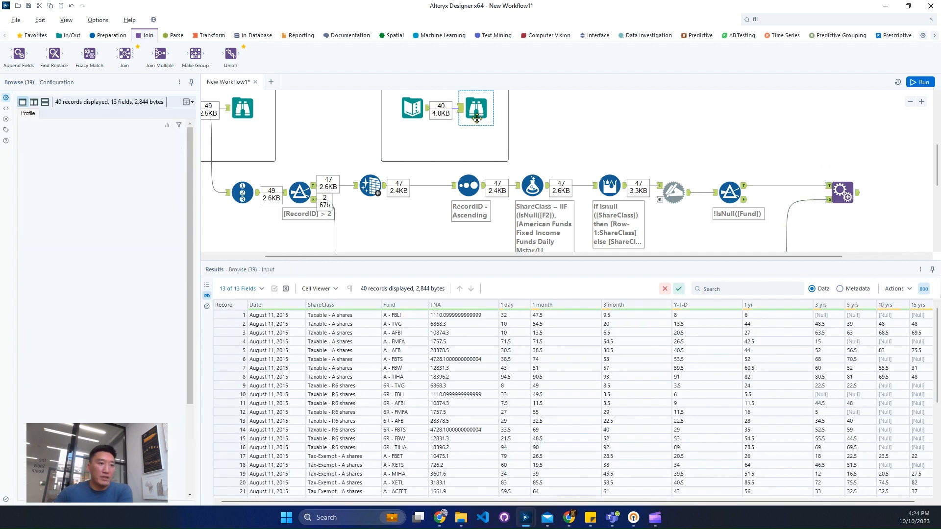
{"action": "left_click", "coordinate": [851, 195]}
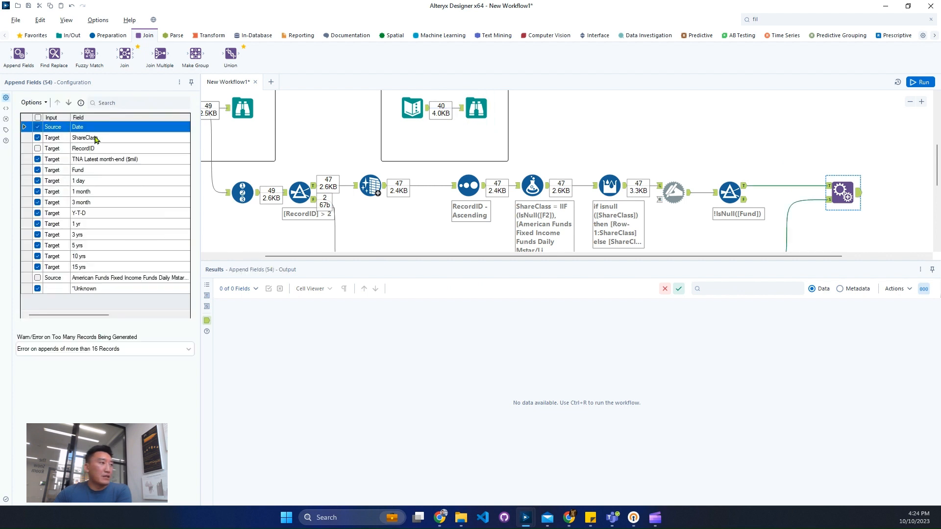
{"action": "left_click", "coordinate": [87, 171]}
{"action": "left_click", "coordinate": [58, 102]}
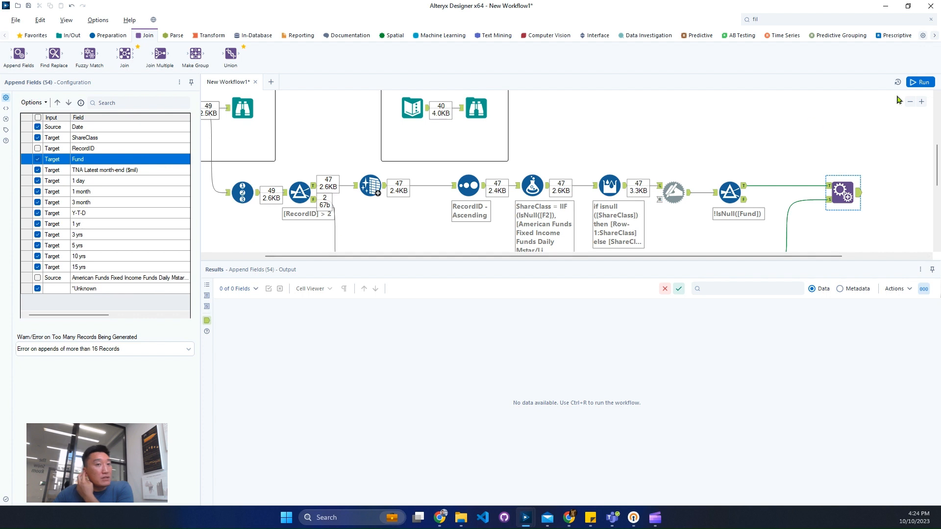
Run the workflow and compare the Append Fields output with the expected output's columns and records
{"action": "left_click", "coordinate": [924, 84]}
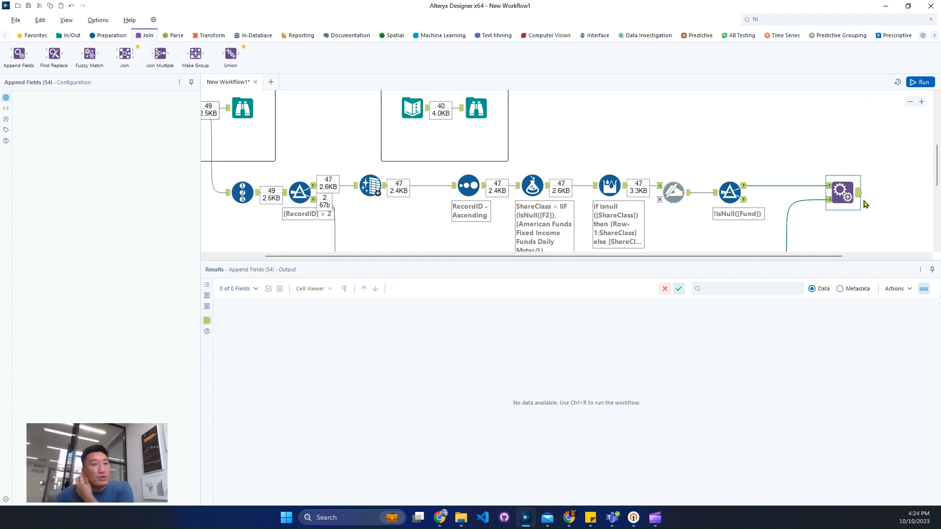
{"action": "key", "text": "ctrl+r"}
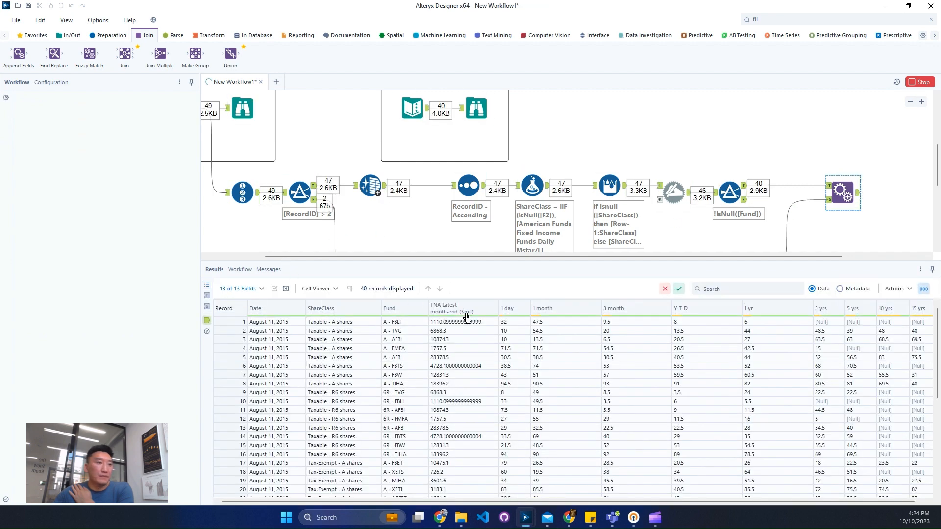
{"action": "scroll", "coordinate": [445, 384], "scroll_direction": "down", "scroll_amount": 7}
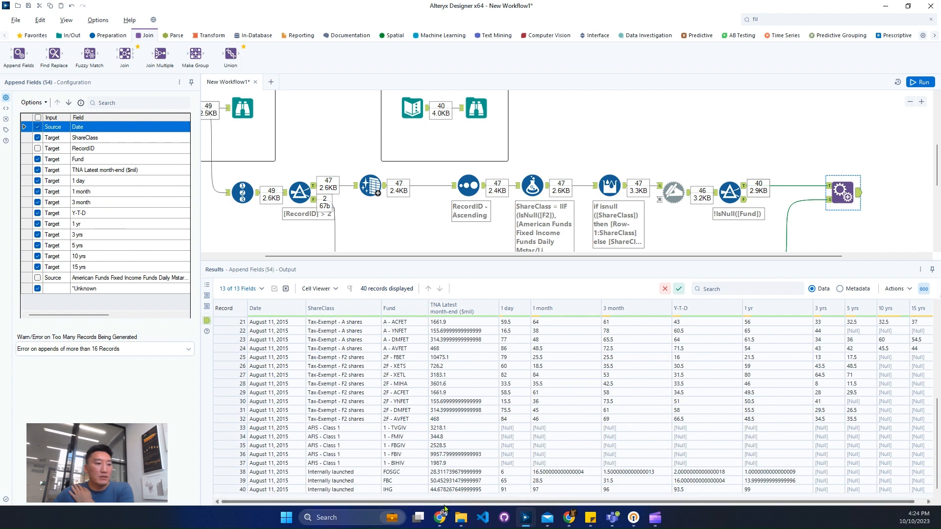
{"action": "scroll", "coordinate": [708, 497], "scroll_direction": "right", "scroll_amount": 1}
{"action": "left_click", "coordinate": [483, 117]}
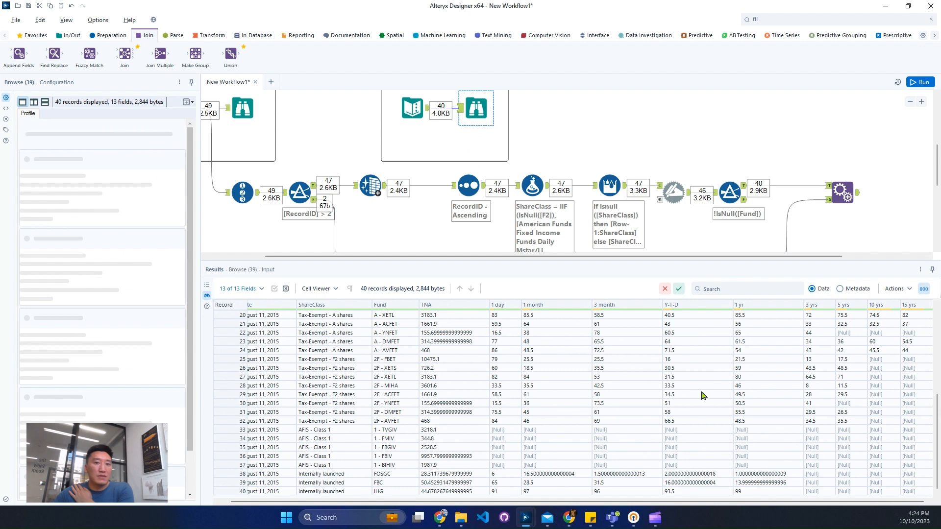
Review the whole workflow, from the use case and the input and output samples through both branches to the Append Fields tool
{"action": "left_click", "coordinate": [715, 141]}
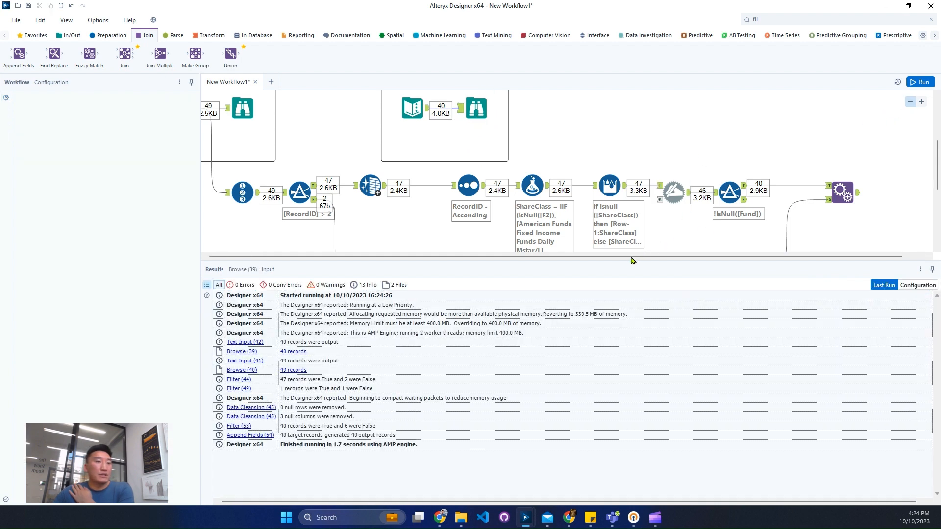
{"action": "left_click", "coordinate": [910, 102]}
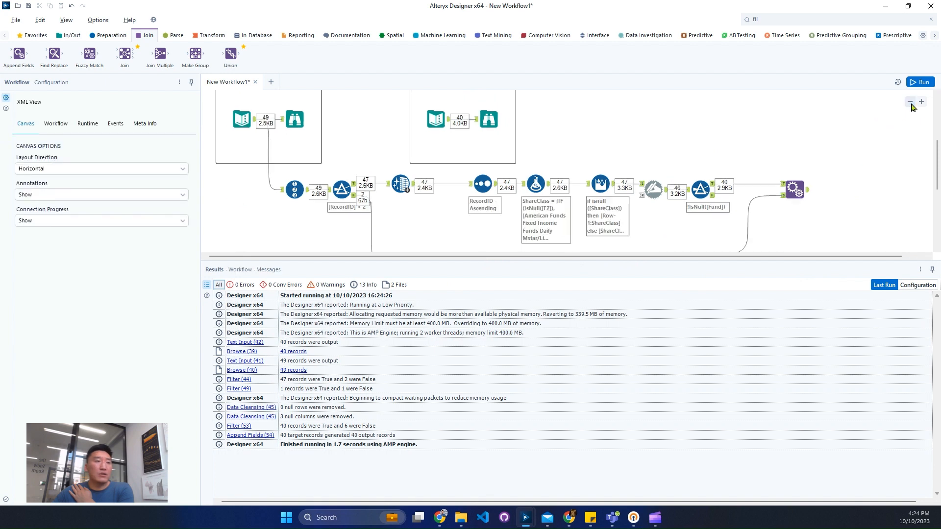
{"action": "left_click", "coordinate": [910, 103]}
{"action": "scroll", "coordinate": [502, 205], "scroll_direction": "up", "scroll_amount": 1}
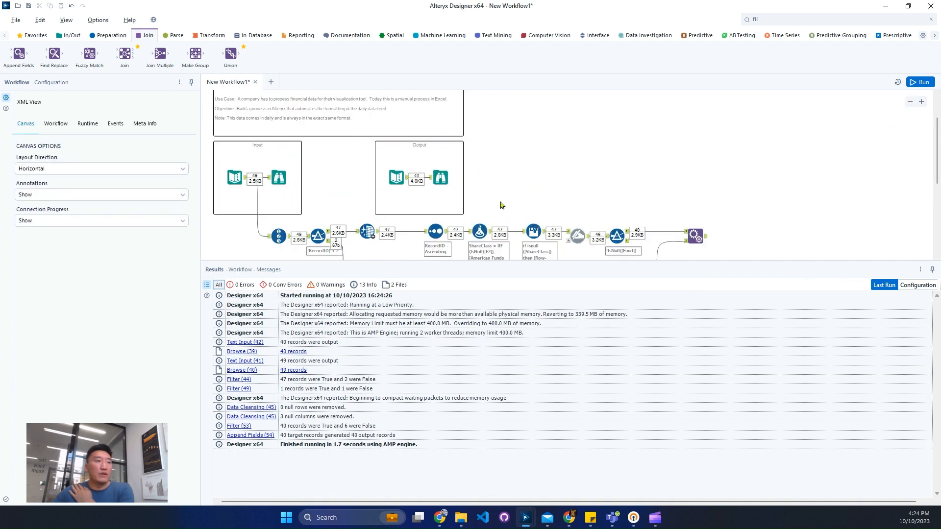
{"action": "scroll", "coordinate": [501, 205], "scroll_direction": "up", "scroll_amount": 2}
{"action": "scroll", "coordinate": [501, 205], "scroll_direction": "down", "scroll_amount": 3}
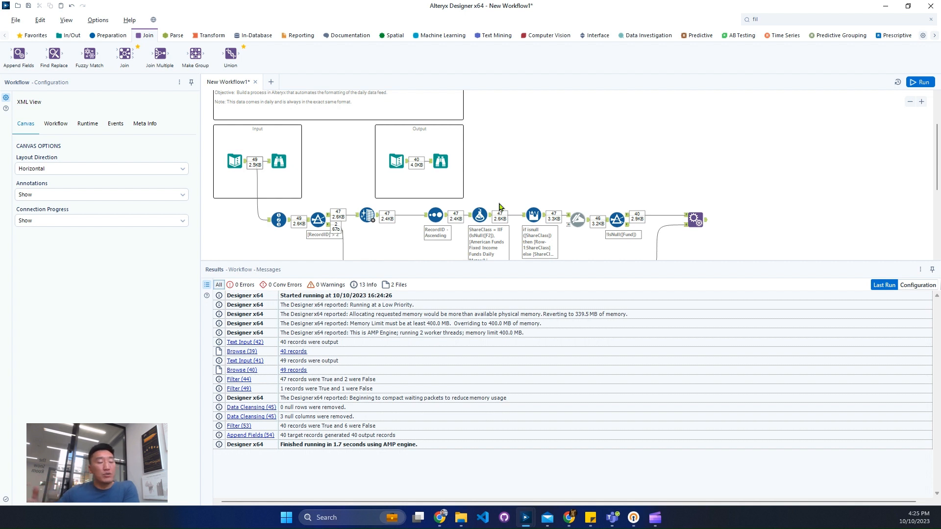
{"action": "scroll", "coordinate": [564, 218], "scroll_direction": "down", "scroll_amount": 2}
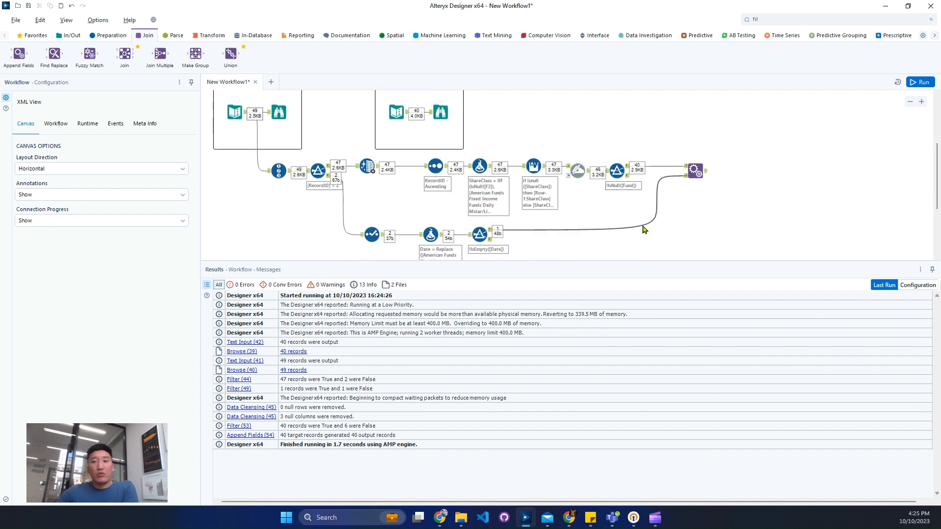